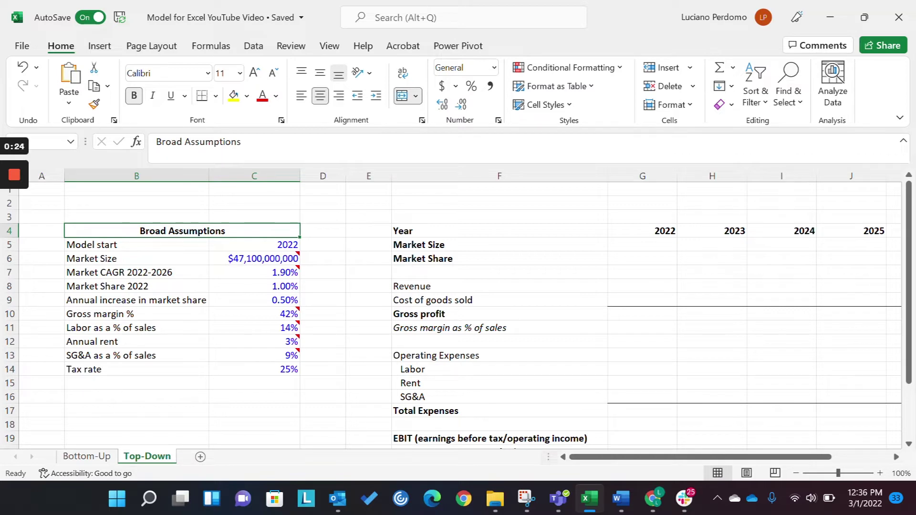
# Review the Model start year and trace the 2022 year header back to it.
pyautogui.click(137, 244)
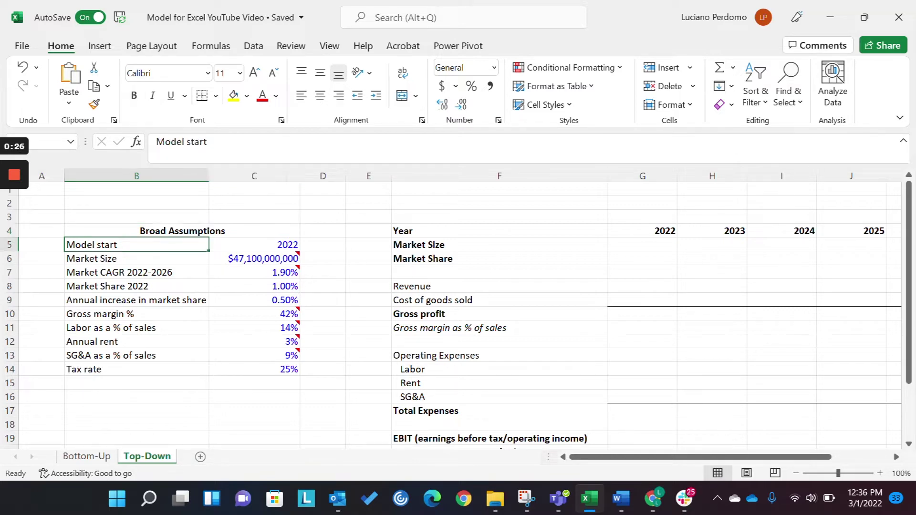
pyautogui.click(254, 244)
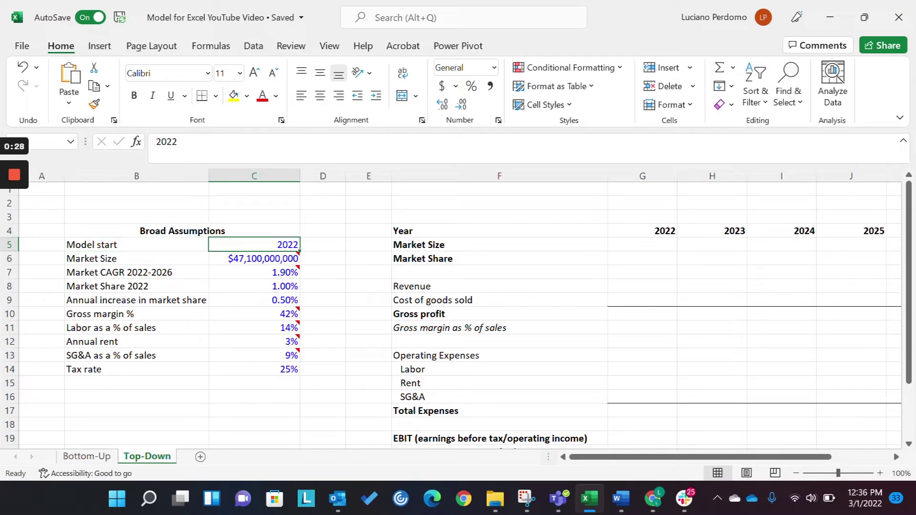
pyautogui.click(137, 244)
pyautogui.click(254, 245)
pyautogui.press('Right')
pyautogui.press('Right')
pyautogui.press('Left')
pyautogui.press('Left')
pyautogui.press('Down')
pyautogui.press('Down')
pyautogui.press('Down')
pyautogui.press('Down')
pyautogui.press('Down')
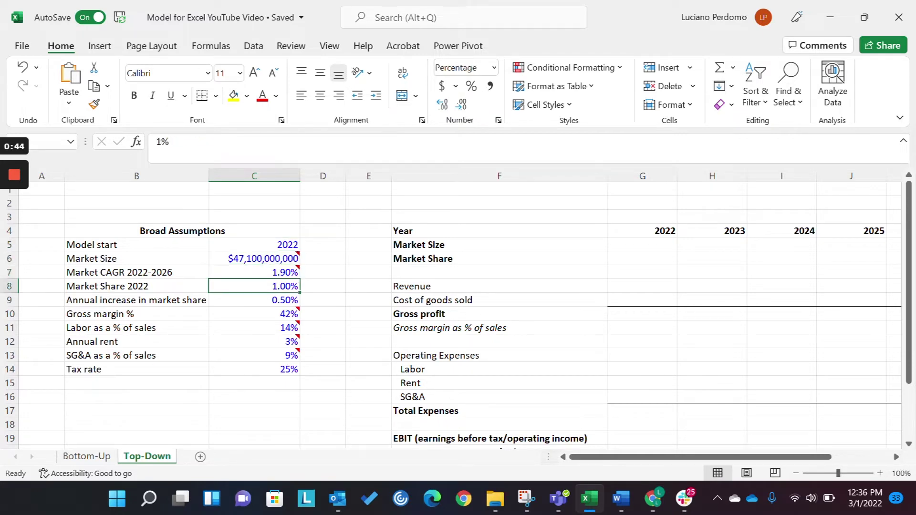
pyautogui.press('Down')
pyautogui.press('Down')
pyautogui.press('Down')
pyautogui.press('Down')
pyautogui.press('Right')
pyautogui.press('Right')
pyautogui.press('Right')
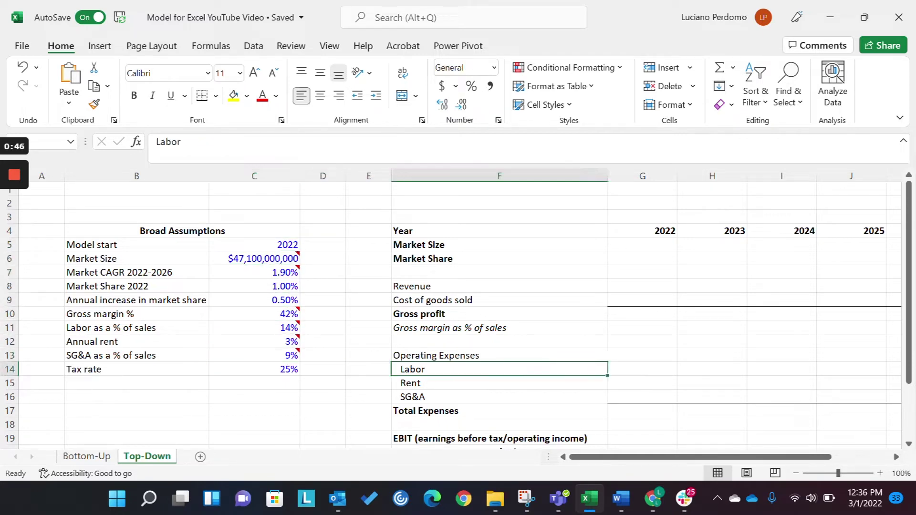
pyautogui.press('Up')
pyautogui.press('Right')
pyautogui.press('Up')
pyautogui.press('Up')
pyautogui.press('Up')
pyautogui.press('Up')
pyautogui.press('Up')
pyautogui.press('Up')
pyautogui.press('Up')
pyautogui.press('Up')
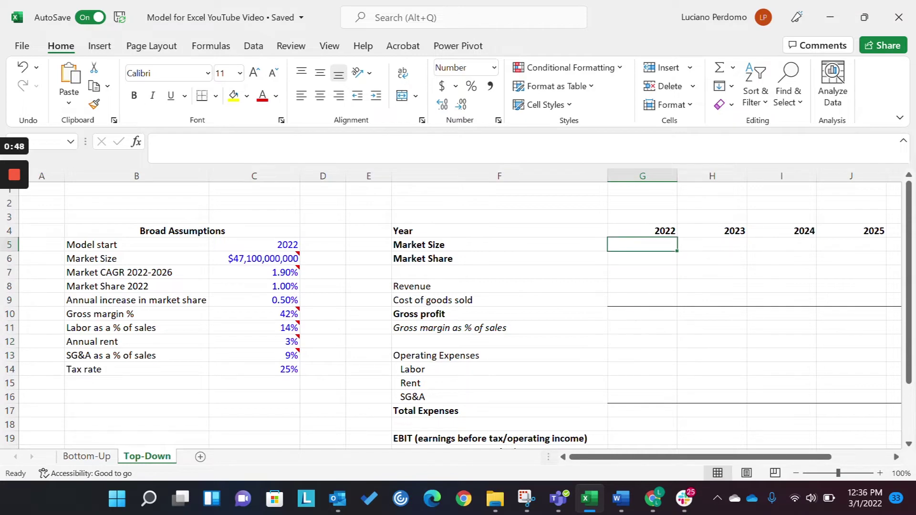
pyautogui.press('Left')
pyautogui.press('Right')
pyautogui.press('Up')
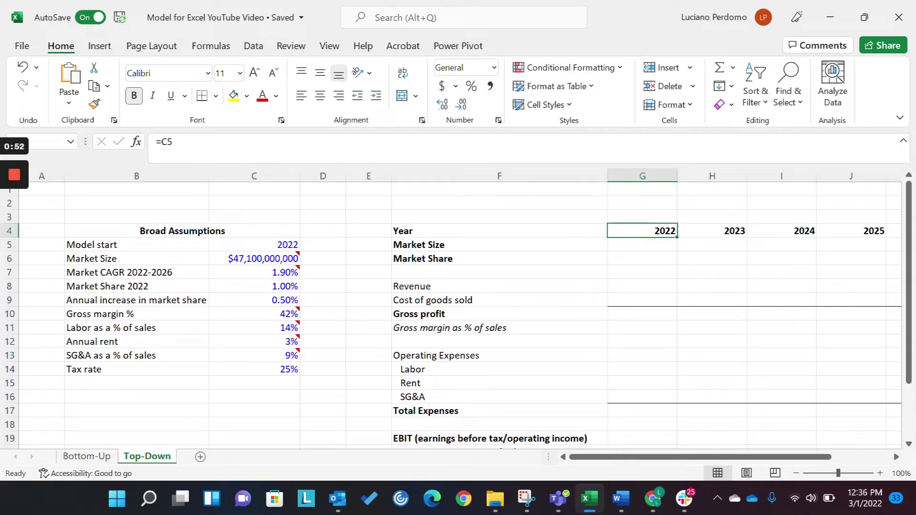
pyautogui.hotkey('ctrl', '[')
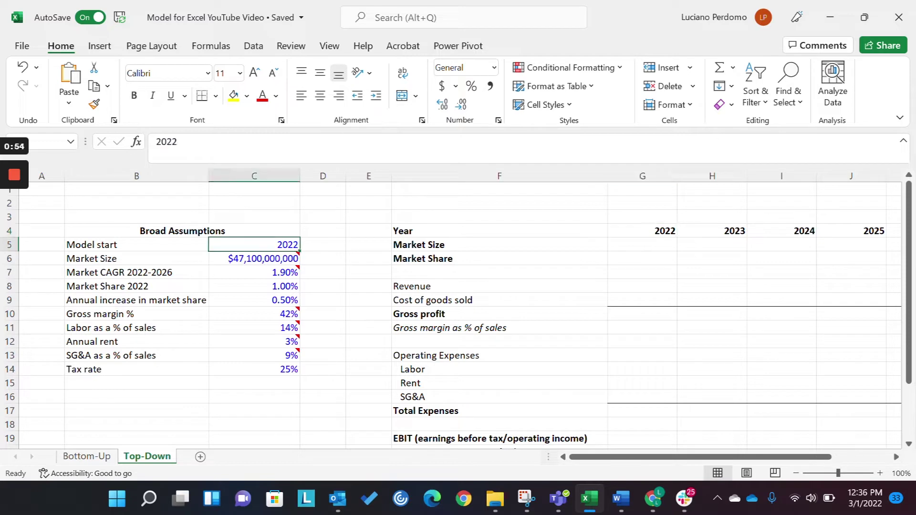
# Check the 2023–2026 year header formulas, then return to the assumptions table.
pyautogui.press('Right')
pyautogui.press('Right')
pyautogui.press('Right')
pyautogui.press('Right')
pyautogui.press('Up')
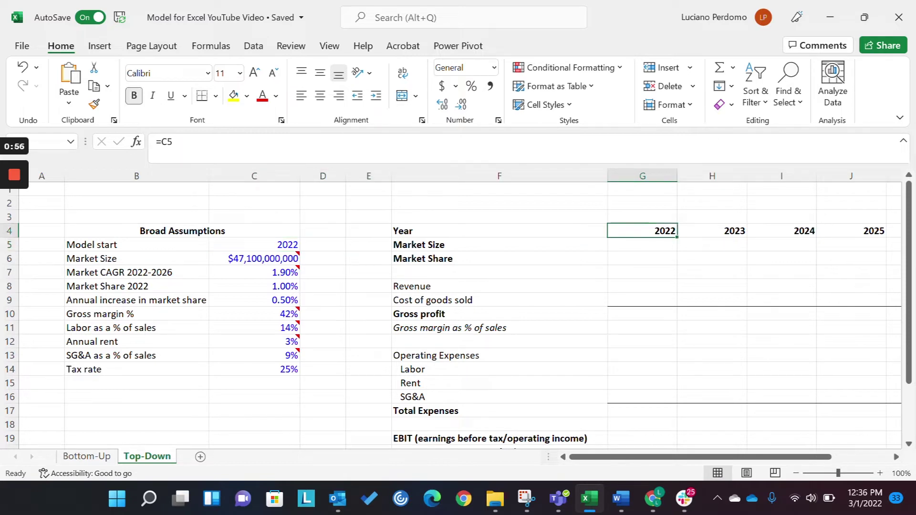
pyautogui.press('Right')
pyautogui.press('Right')
pyautogui.press('Left')
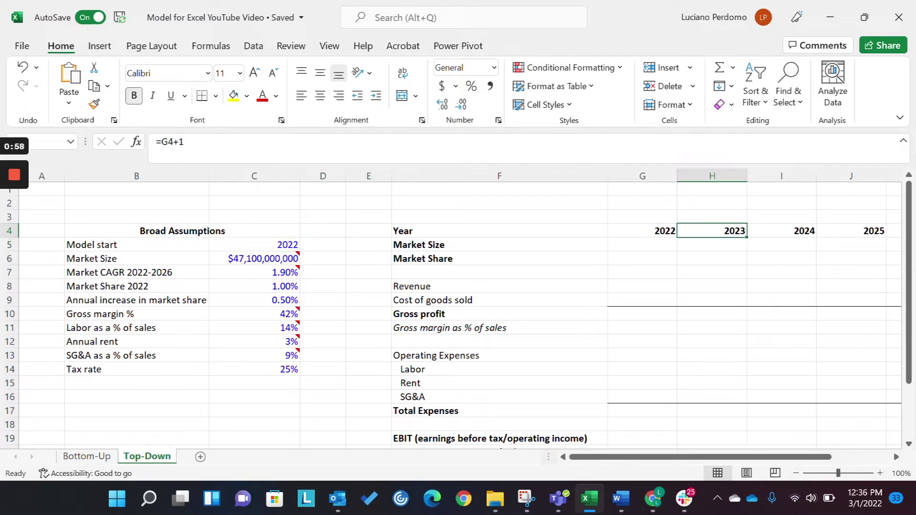
pyautogui.press('Right')
pyautogui.press('Left')
pyautogui.press('Right')
pyautogui.press('Left')
pyautogui.press('Right')
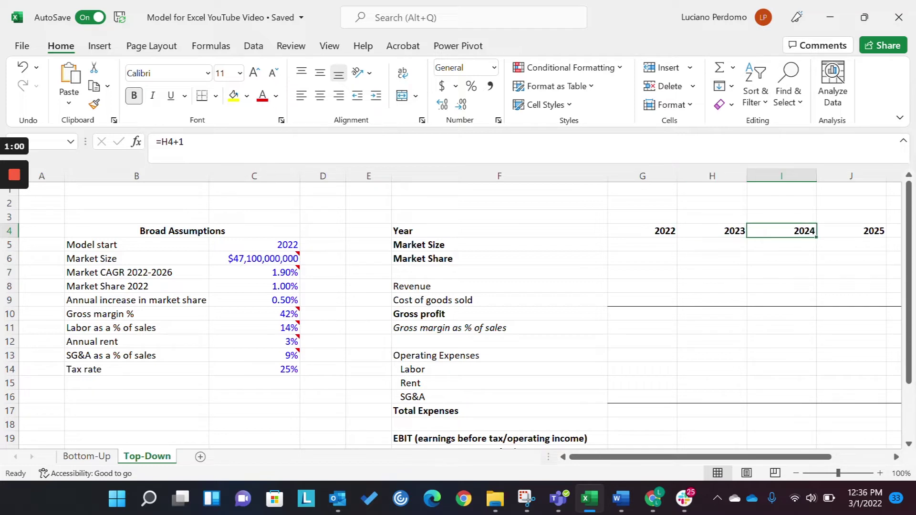
pyautogui.press('Left')
pyautogui.press('Right')
pyautogui.press('Right')
pyautogui.press('Left')
pyautogui.press('Right')
pyautogui.press('Right')
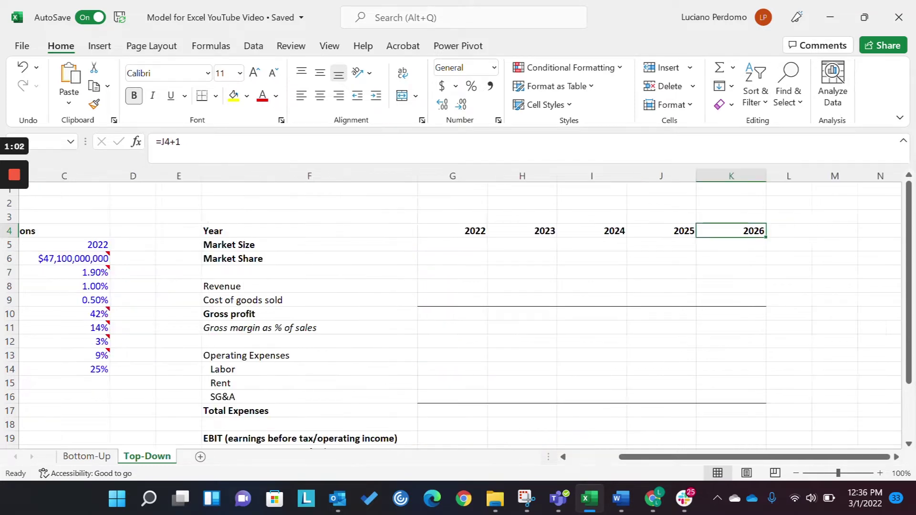
pyautogui.press('Right')
pyautogui.press('Left')
pyautogui.press('Left')
pyautogui.press('Left')
pyautogui.press('Left')
pyautogui.press('Home')
pyautogui.press('Right')
pyautogui.press('Right')
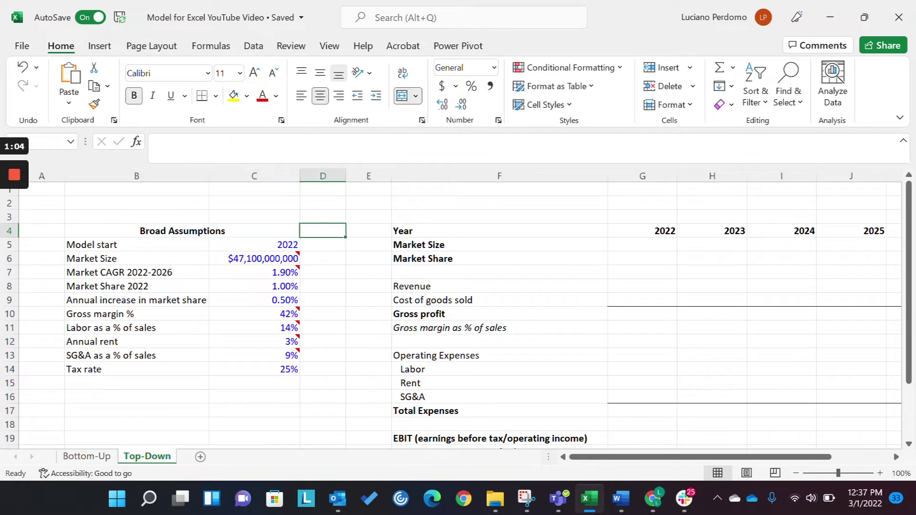
pyautogui.press('Left')
pyautogui.press('Down')
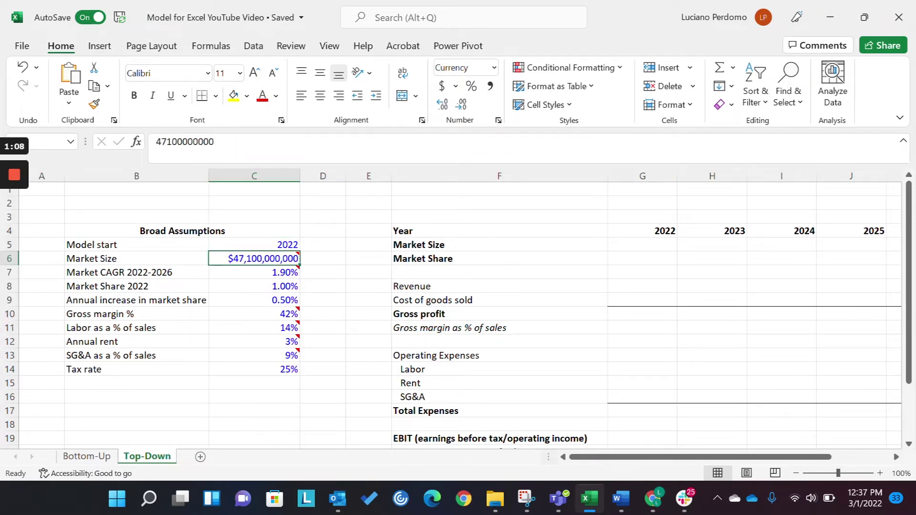
# Review the assumptions: market CAGR, 2022 share, share increase, gross margin, labor, rent, SG&A, tax rate.
pyautogui.moveTo(301, 250)
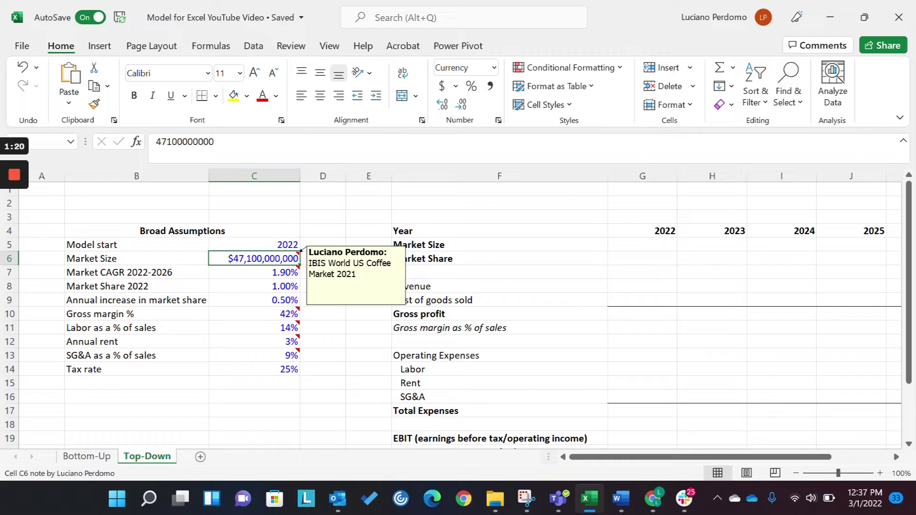
pyautogui.click(254, 272)
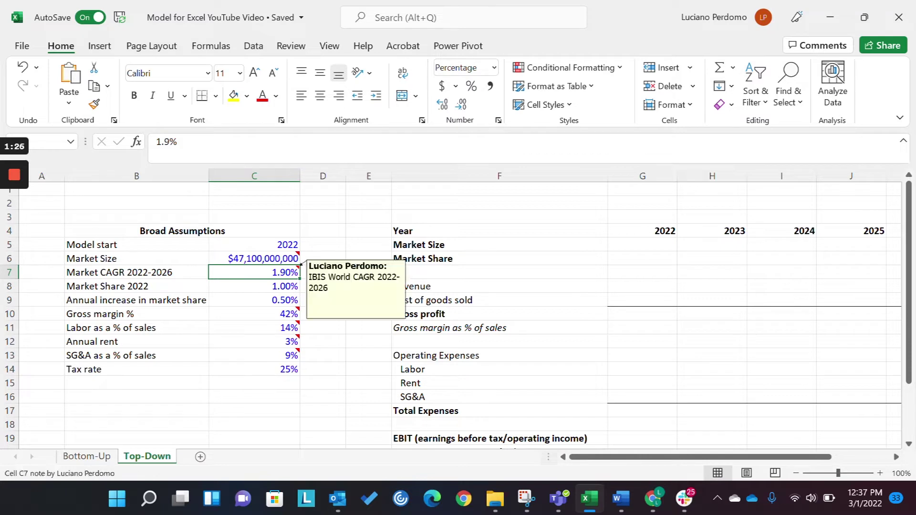
pyautogui.press('Up')
pyautogui.press('Down')
pyautogui.press('Down')
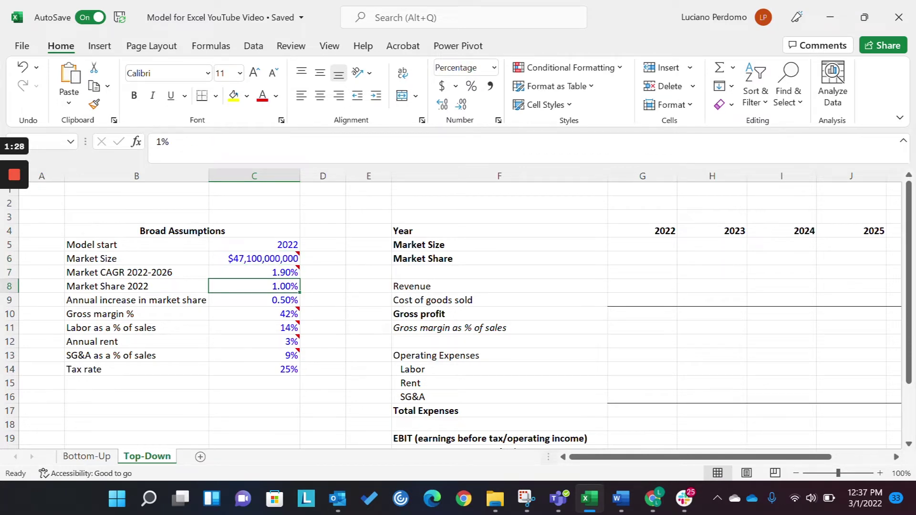
pyautogui.press('Left')
pyautogui.press('Right')
pyautogui.press('Down')
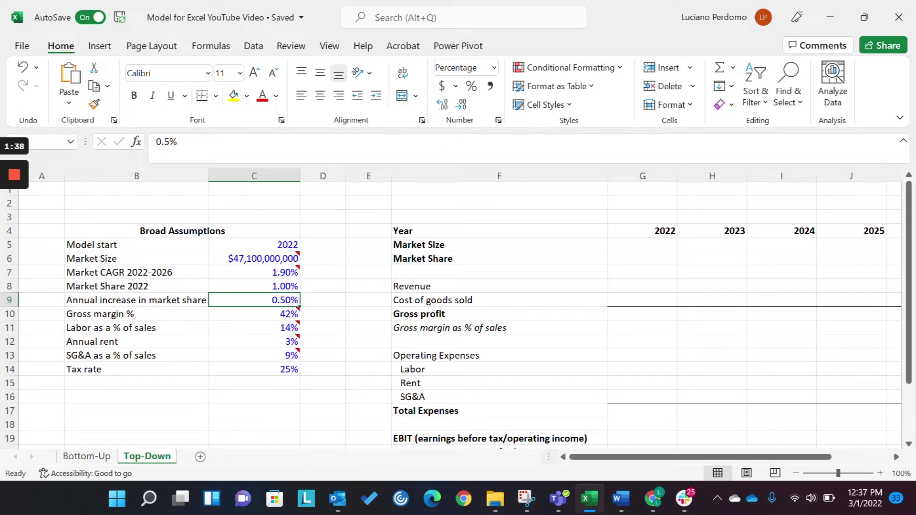
pyautogui.press('Down')
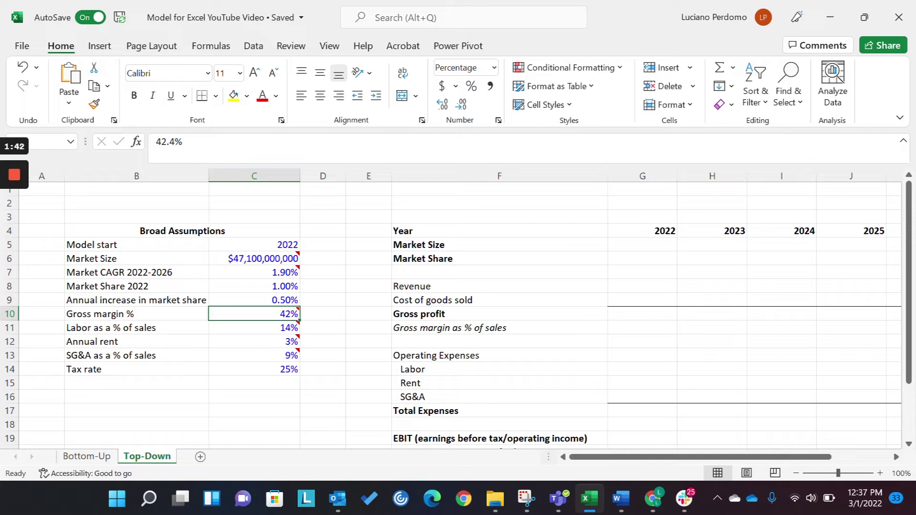
pyautogui.moveTo(301, 306)
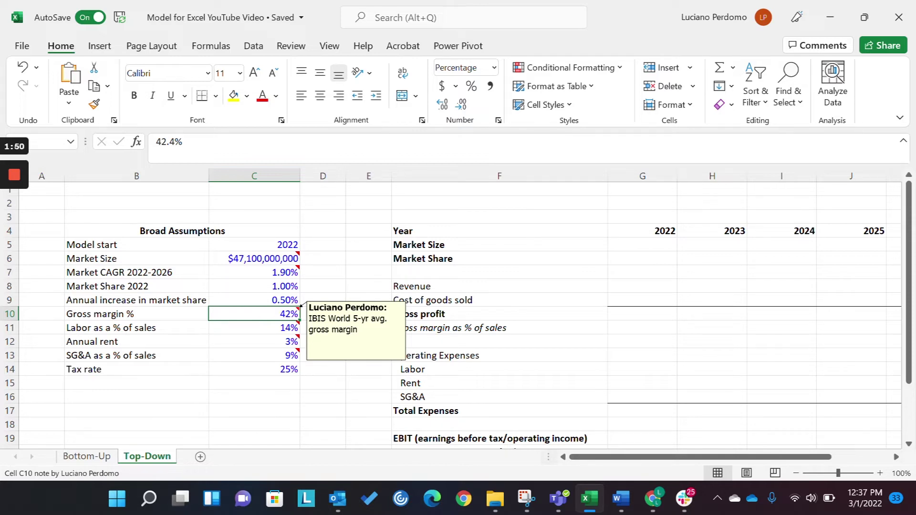
pyautogui.click(277, 328)
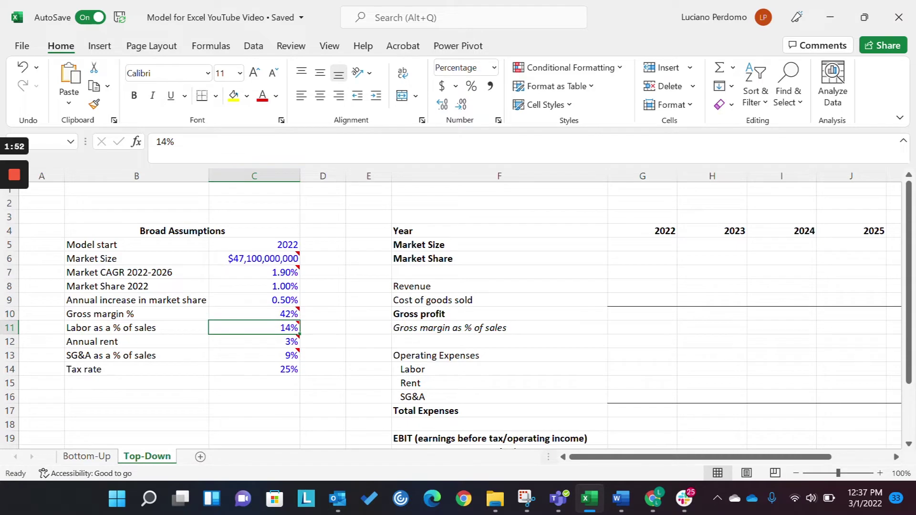
pyautogui.click(277, 341)
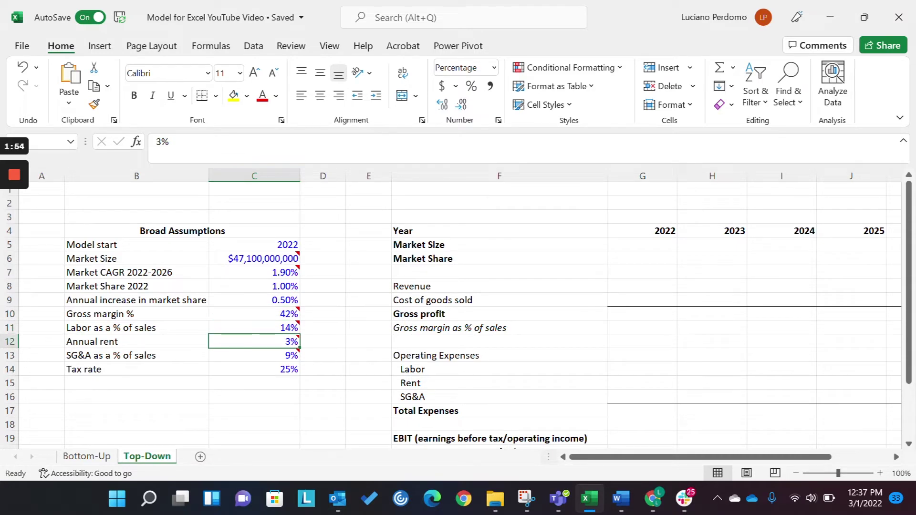
pyautogui.click(277, 355)
pyautogui.click(276, 369)
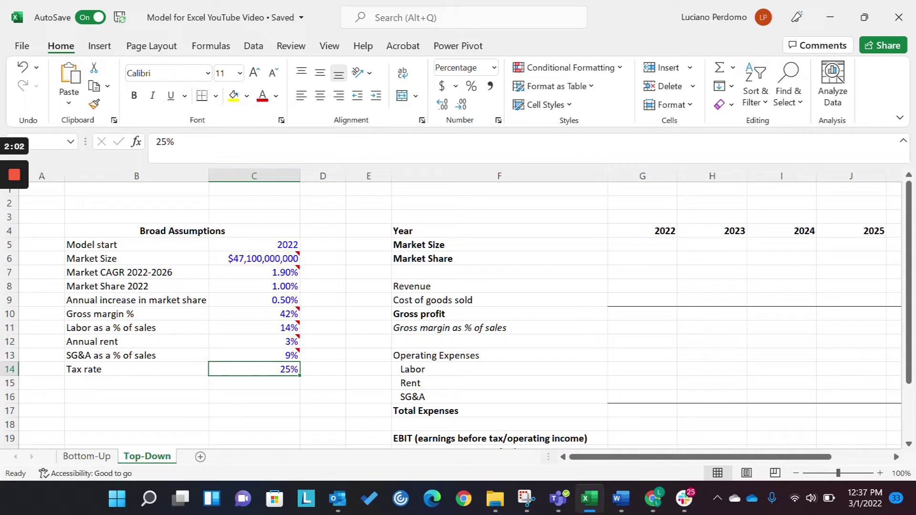
# Review the P&L lines from Revenue through Gross profit, Operating Expenses and EBIT.
pyautogui.press('Right')
pyautogui.press('Right')
pyautogui.press('Right')
pyautogui.press('Up')
pyautogui.press('Up')
pyautogui.press('Up')
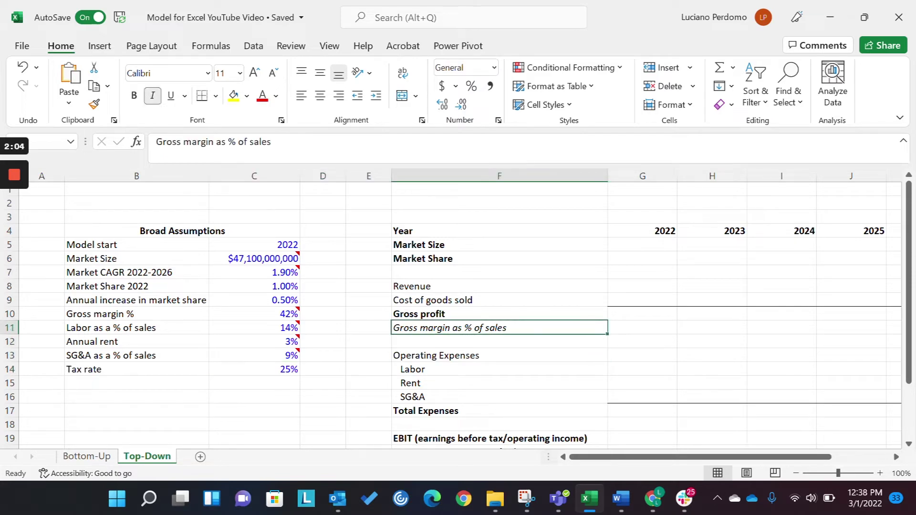
pyautogui.press('Up')
pyautogui.press('Up')
pyautogui.press('Up')
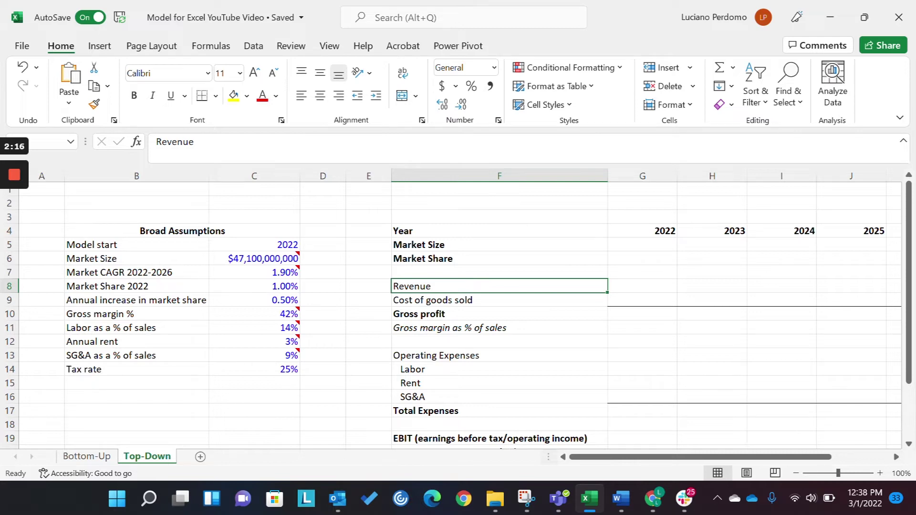
pyautogui.click(432, 299)
pyautogui.click(419, 313)
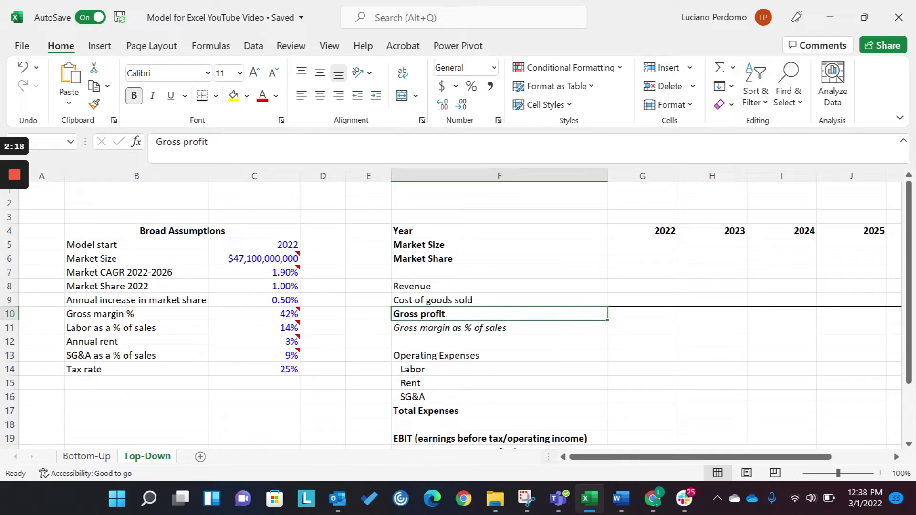
pyautogui.click(436, 354)
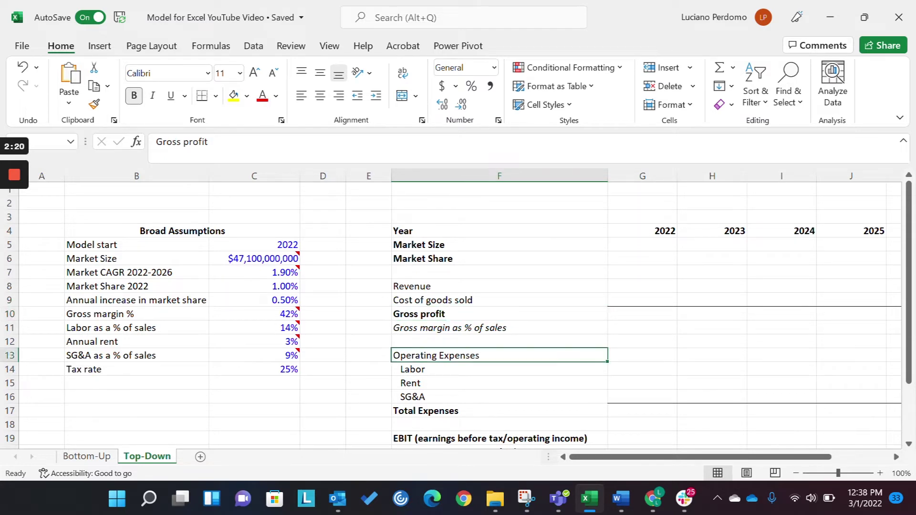
pyautogui.scroll(-1, 455, 312)
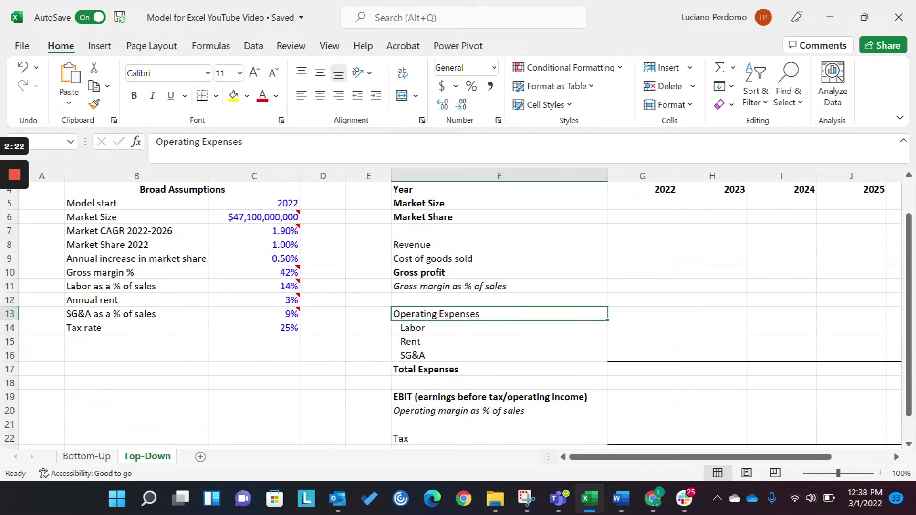
pyautogui.click(490, 397)
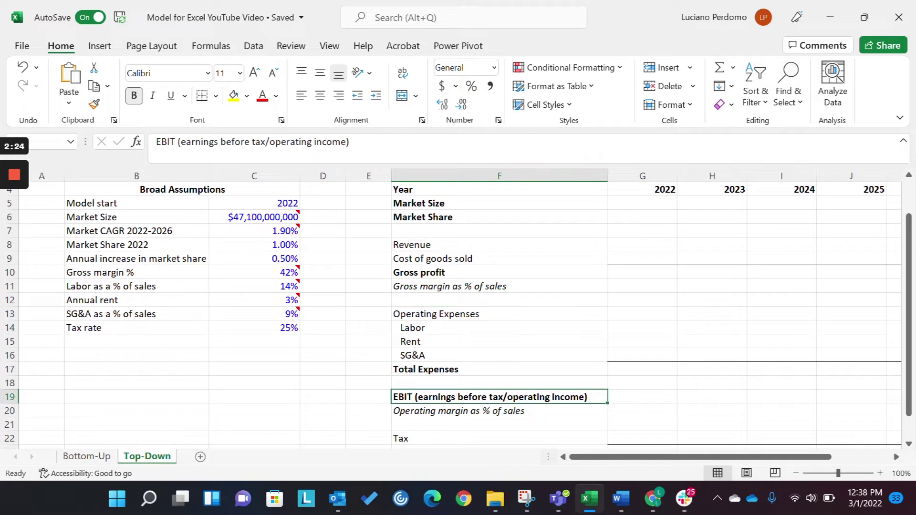
pyautogui.scroll(-2, 455, 313)
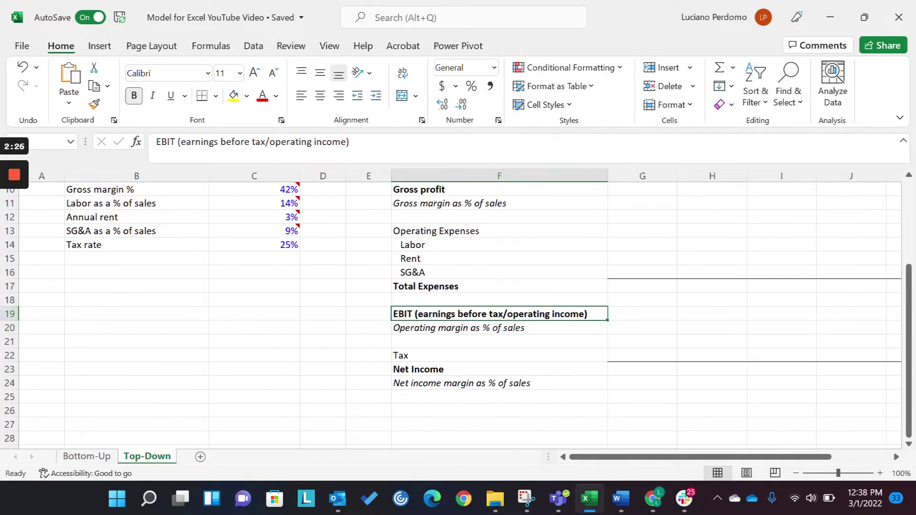
pyautogui.scroll(3, 456, 312)
# Check the Year and Market Size labels and select the 2022 Market Size cell.
pyautogui.click(498, 230)
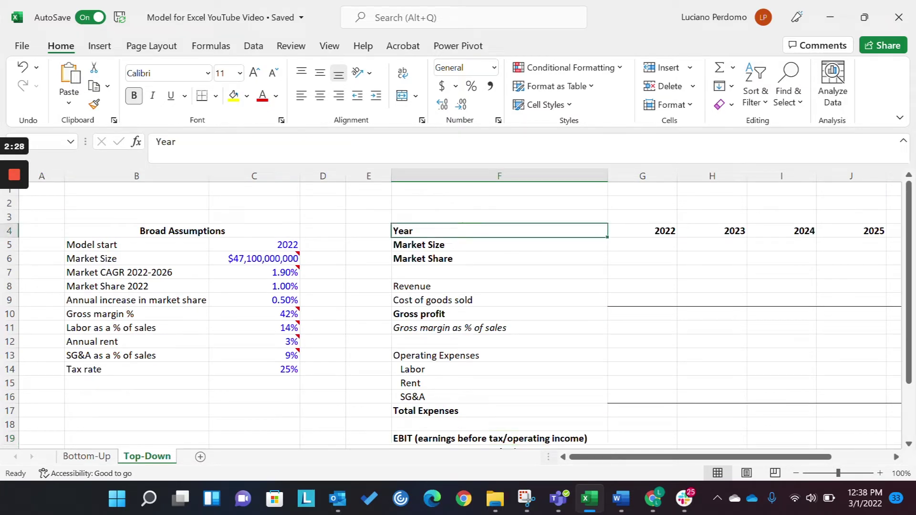
pyautogui.click(642, 230)
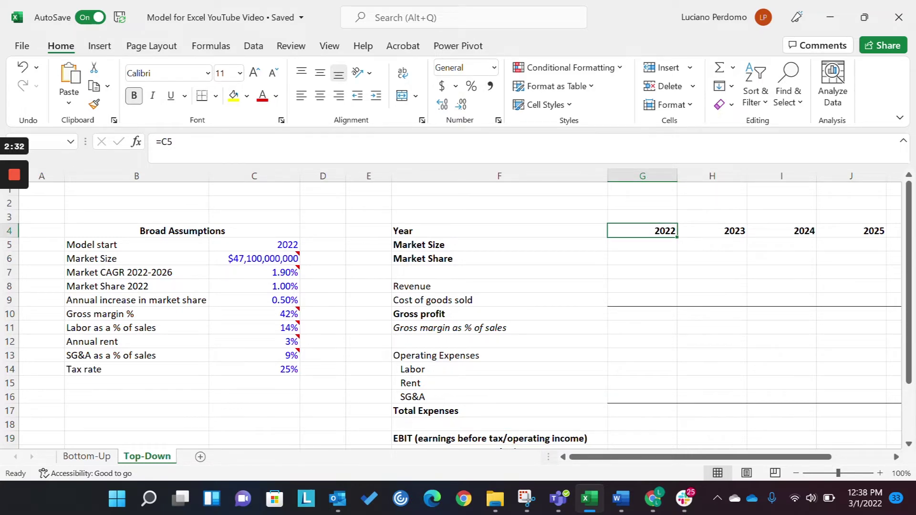
pyautogui.click(499, 230)
pyautogui.click(499, 245)
pyautogui.click(642, 230)
pyautogui.click(641, 245)
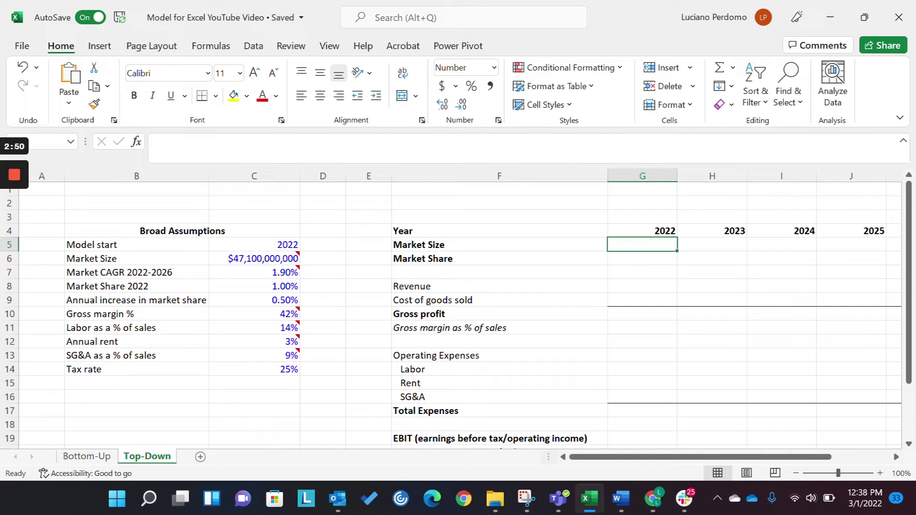
# Link 2022 Market Size to =C6 and 2022 Market Share to =C8.
pyautogui.write('=')
pyautogui.press('Left')
pyautogui.press('Left')
pyautogui.press('Left')
pyautogui.press('Left')
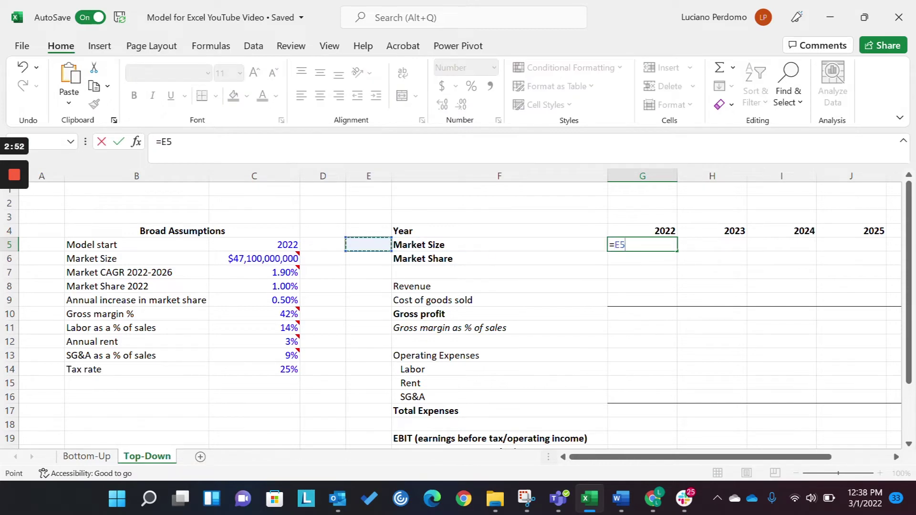
pyautogui.press('Down')
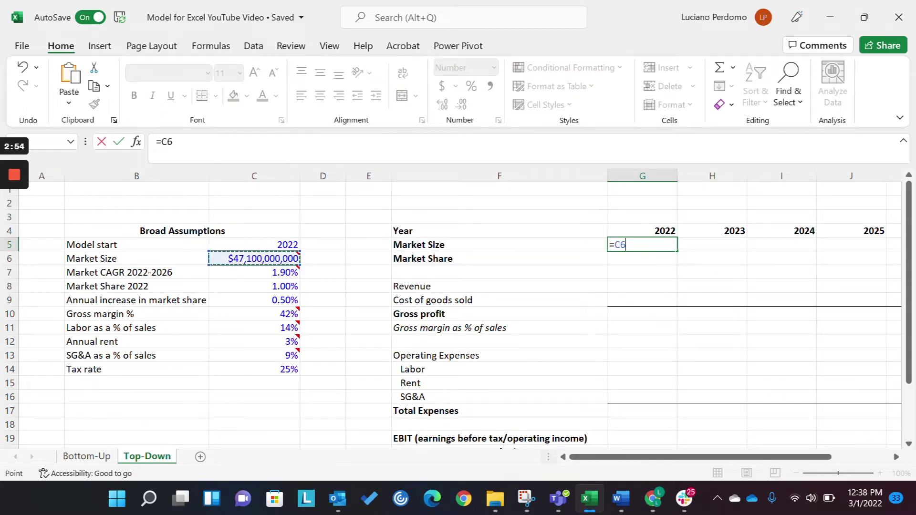
pyautogui.press('Return')
pyautogui.write('=')
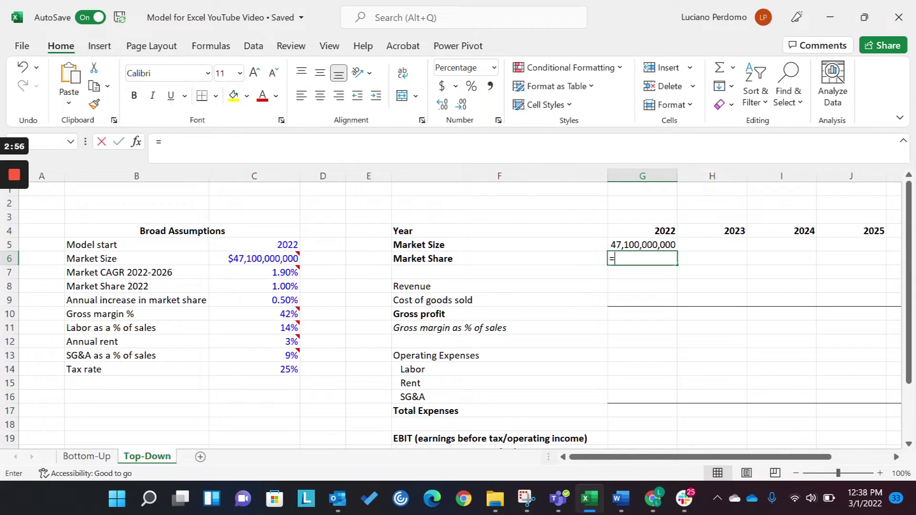
pyautogui.press('Left')
pyautogui.press('Left')
pyautogui.press('Left')
pyautogui.press('Left')
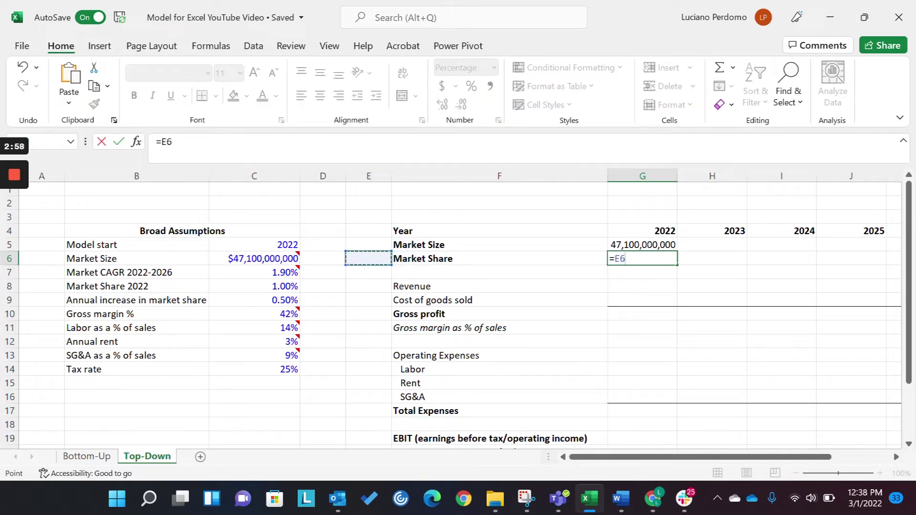
pyautogui.press('Down')
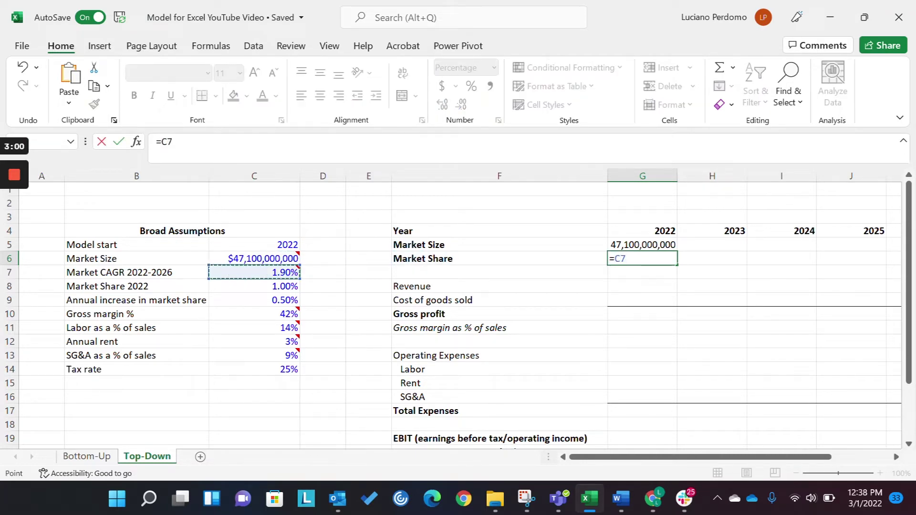
pyautogui.press('Down')
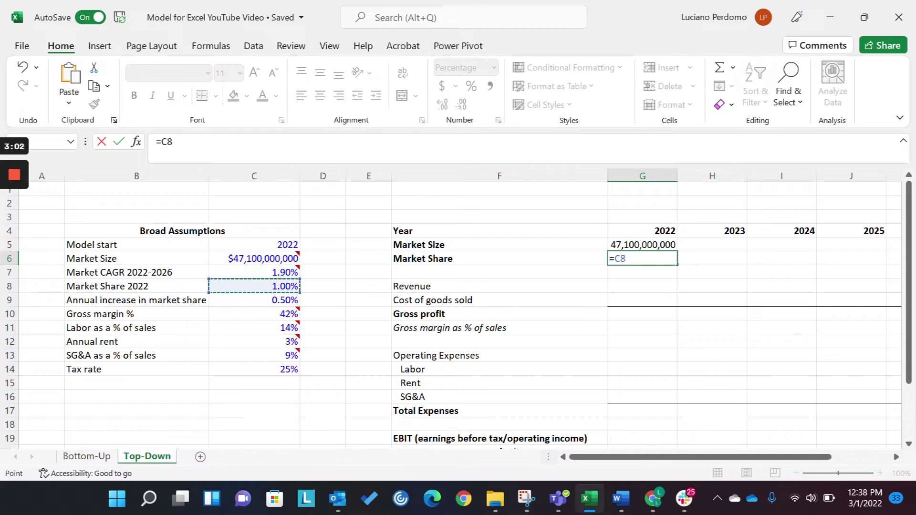
pyautogui.press('Return')
# Verify the market size and CAGR assumption values and move to the 2023 Market Size cell.
pyautogui.press('Up')
pyautogui.press('Up')
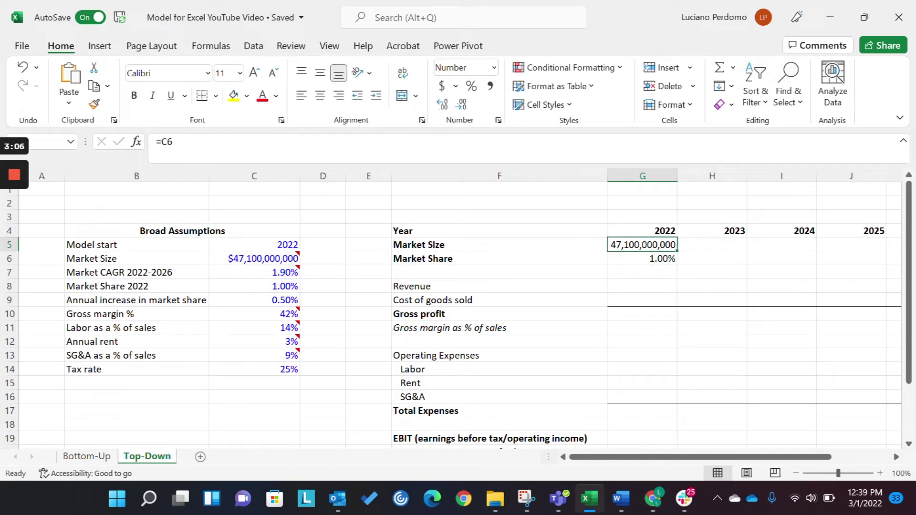
pyautogui.press('Left')
pyautogui.press('Left')
pyautogui.press('Left')
pyautogui.press('Left')
pyautogui.press('Down')
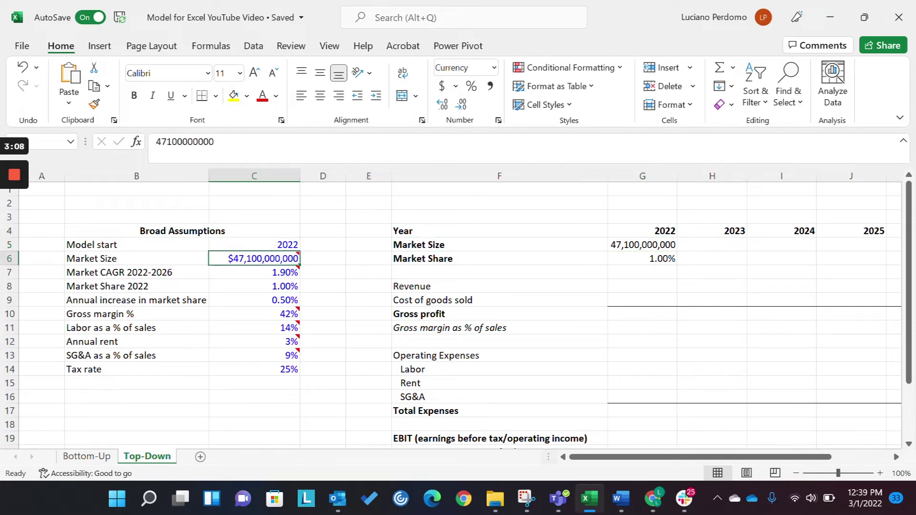
pyautogui.press('Down')
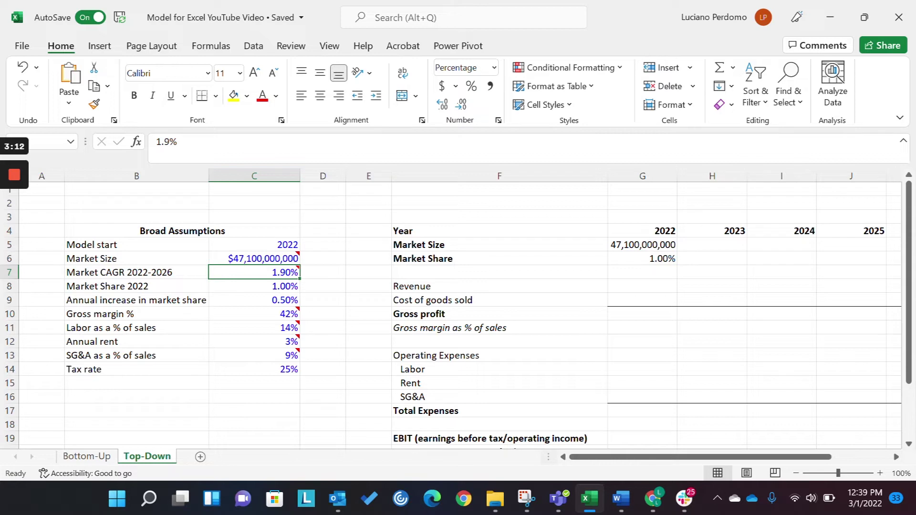
pyautogui.press('Right')
pyautogui.press('Right')
pyautogui.press('Right')
pyautogui.press('Right')
pyautogui.press('Up')
pyautogui.press('Up')
pyautogui.press('Right')
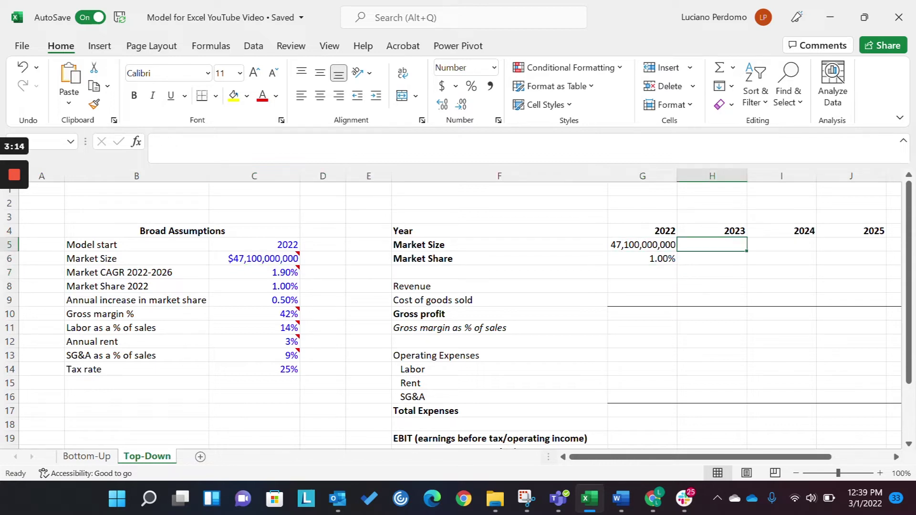
# Fill H5:K5 with the growth formula =G5*(1+C7) for 2023–2026 Market Size.
pyautogui.hotkey('shift', 'Right')
pyautogui.hotkey('shift', 'Right')
pyautogui.hotkey('shift', 'Right')
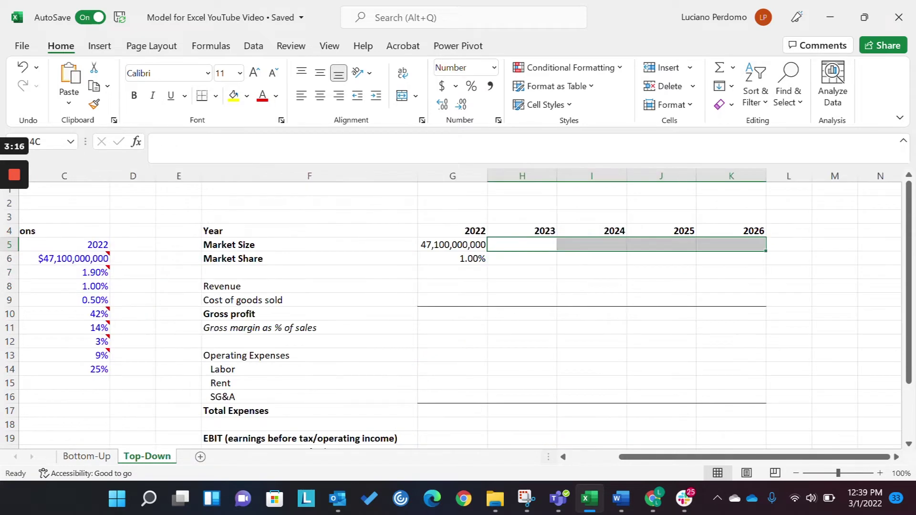
pyautogui.press('F2')
pyautogui.write('=')
pyautogui.press('Left')
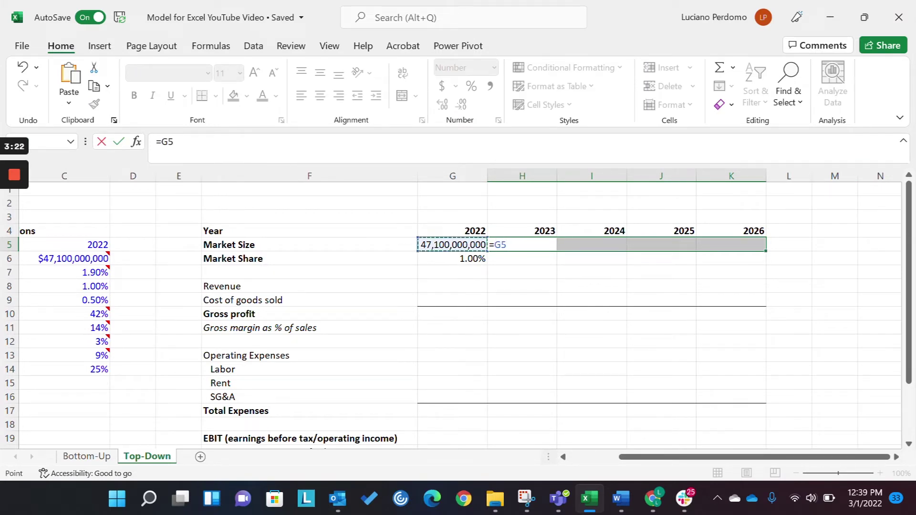
pyautogui.write('*(1+')
pyautogui.press('Left')
pyautogui.press('Left')
pyautogui.press('Left')
pyautogui.press('Left')
pyautogui.press('Down')
pyautogui.press('Left')
pyautogui.press('Down')
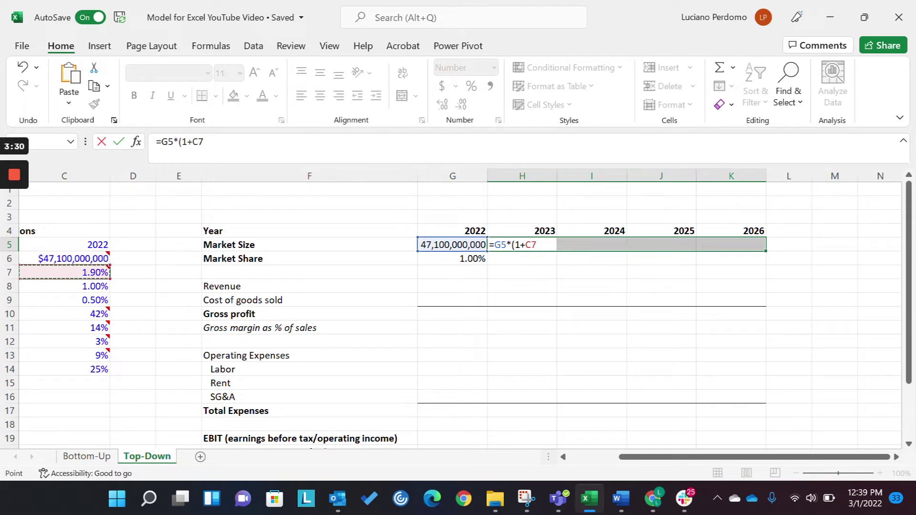
pyautogui.write(')')
pyautogui.hotkey('ctrl', 'Return')
# Inspect the 2023–2026 Market Size formulas, noticing the shifted CAGR reference, and reselect H5:K5.
pyautogui.press('Left')
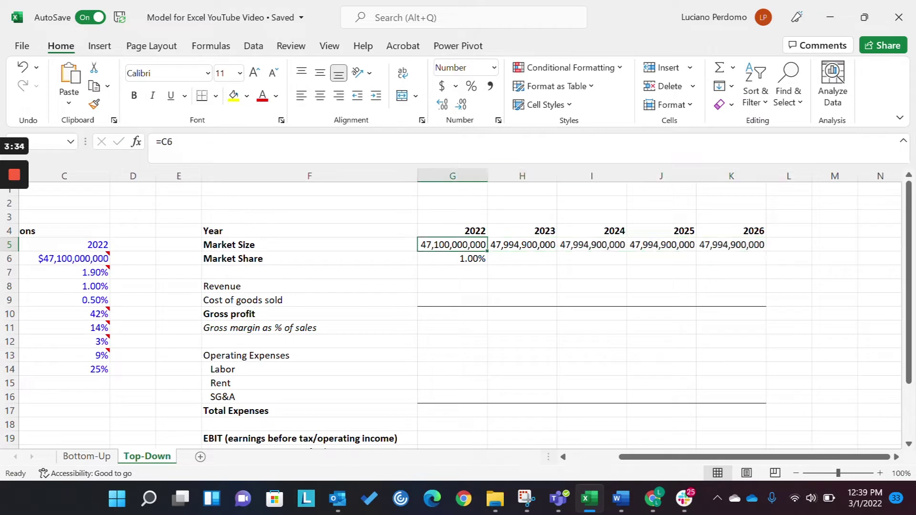
pyautogui.press('Right')
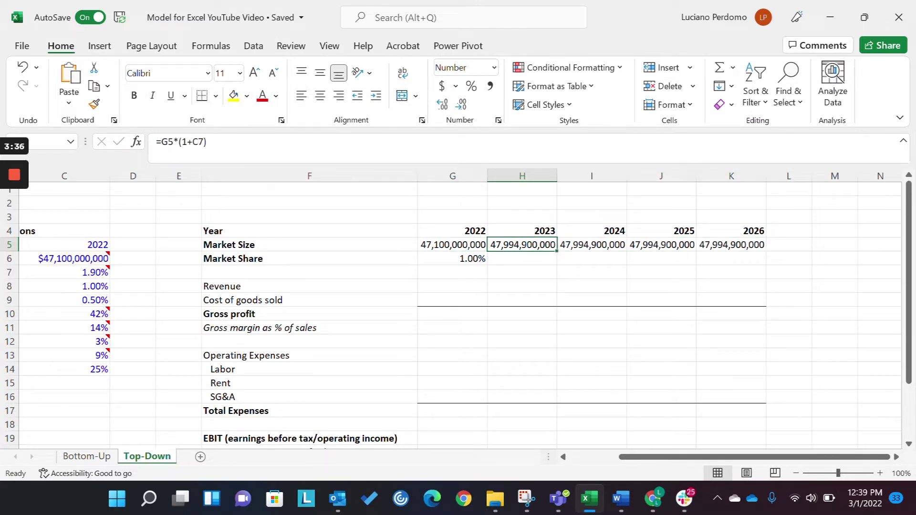
pyautogui.click(592, 244)
pyautogui.press('Right')
pyautogui.press('Right')
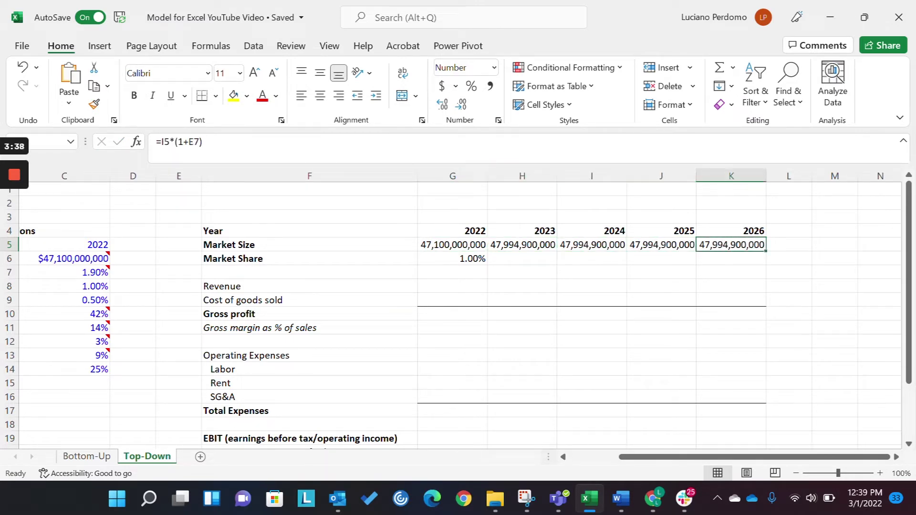
pyautogui.press('Left')
pyautogui.press('Left')
pyautogui.press('Left')
pyautogui.press('Left')
pyautogui.press('Right')
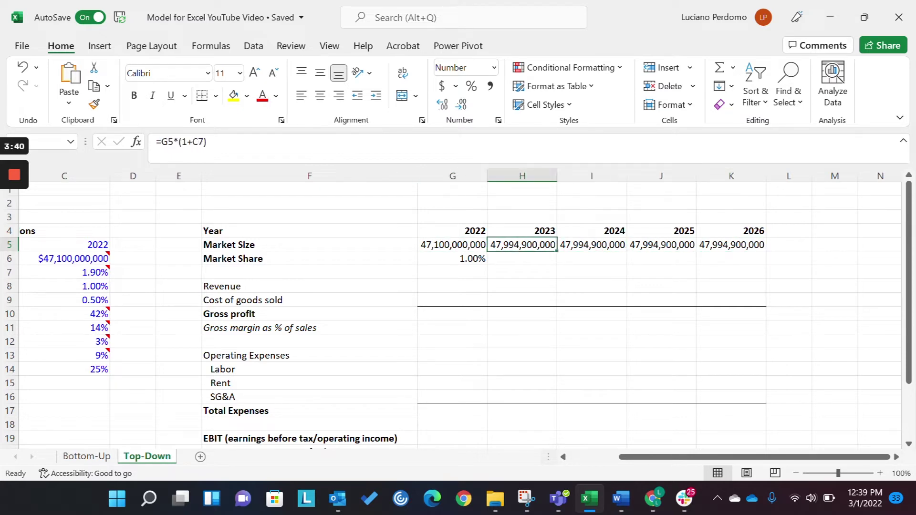
pyautogui.press('Right')
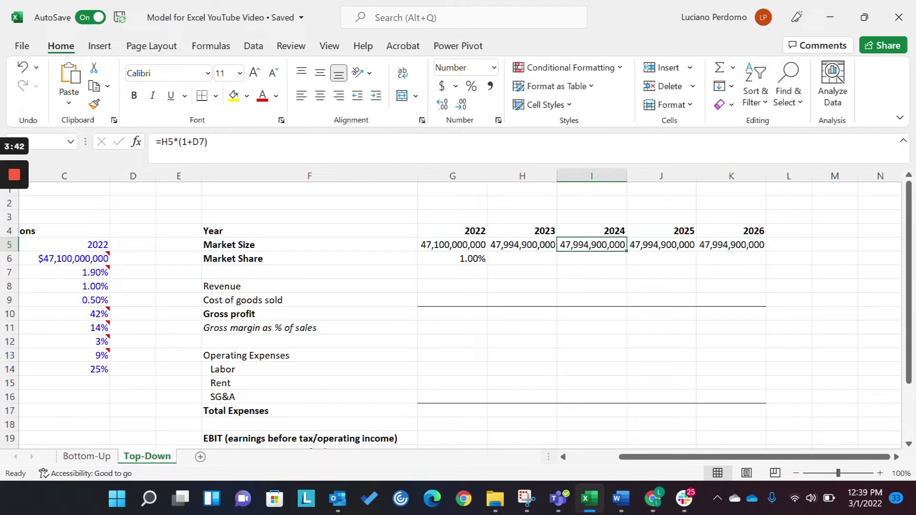
pyautogui.press('Left')
pyautogui.hotkey('shift', 'Right')
pyautogui.hotkey('shift', 'Right')
pyautogui.hotkey('shift', 'Right')
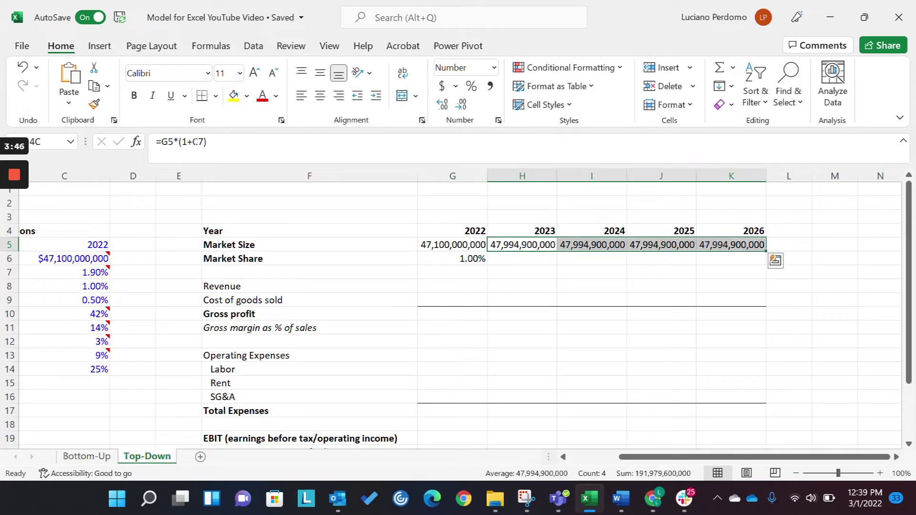
# Re-edit the 2023 growth formula, toggling C7 absolute and back, and recommit it across 2023–2026.
pyautogui.press('F2')
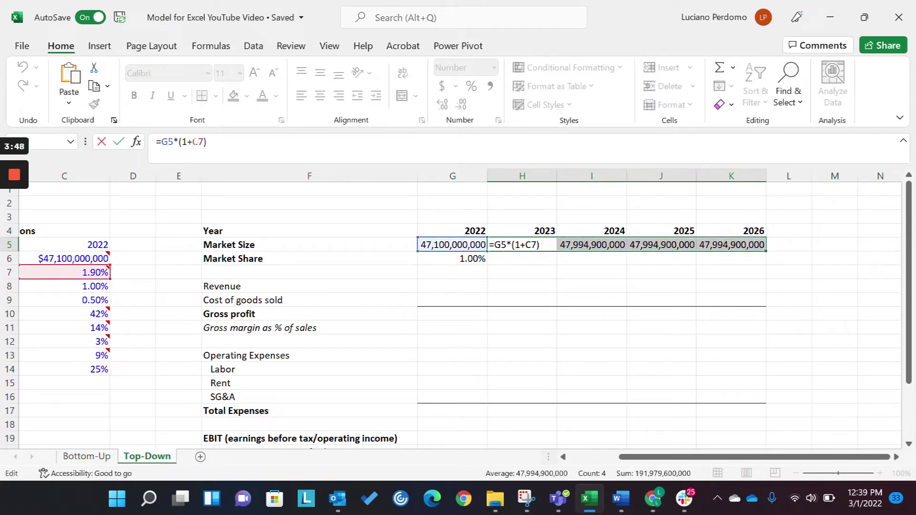
pyautogui.click(197, 141)
pyautogui.press('F4')
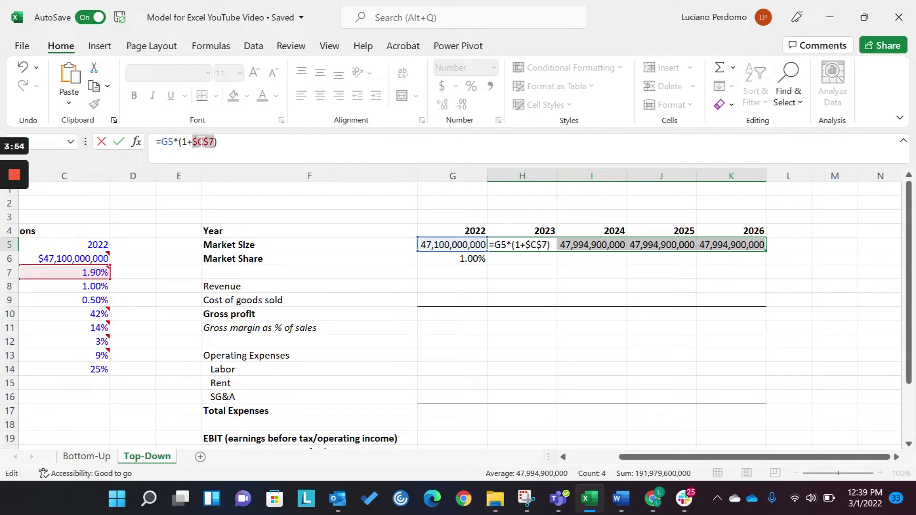
pyautogui.press('F4')
pyautogui.press('F4')
pyautogui.press('F4')
pyautogui.hotkey('ctrl', 'Return')
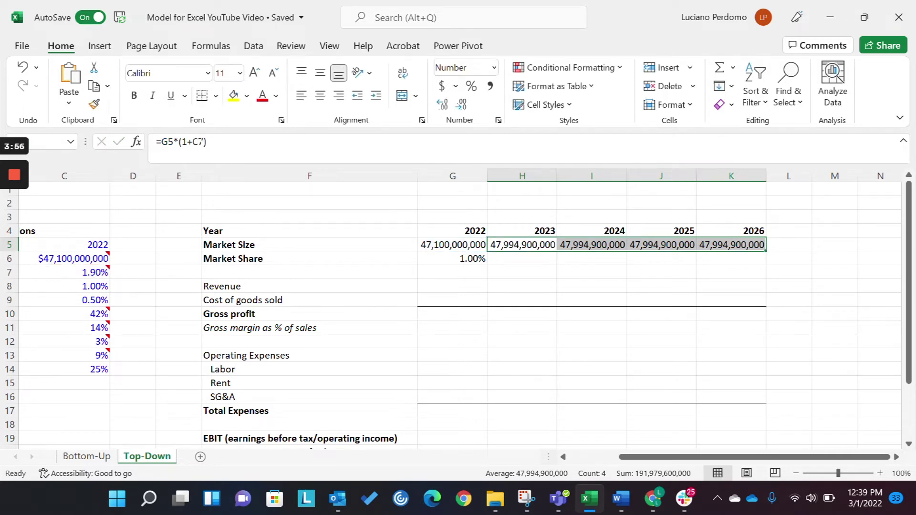
pyautogui.click(522, 258)
pyautogui.click(522, 245)
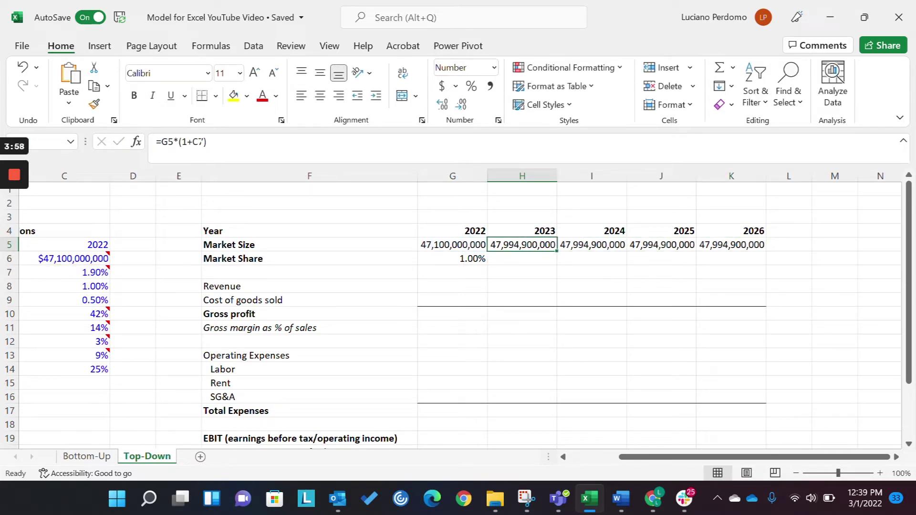
pyautogui.click(198, 141)
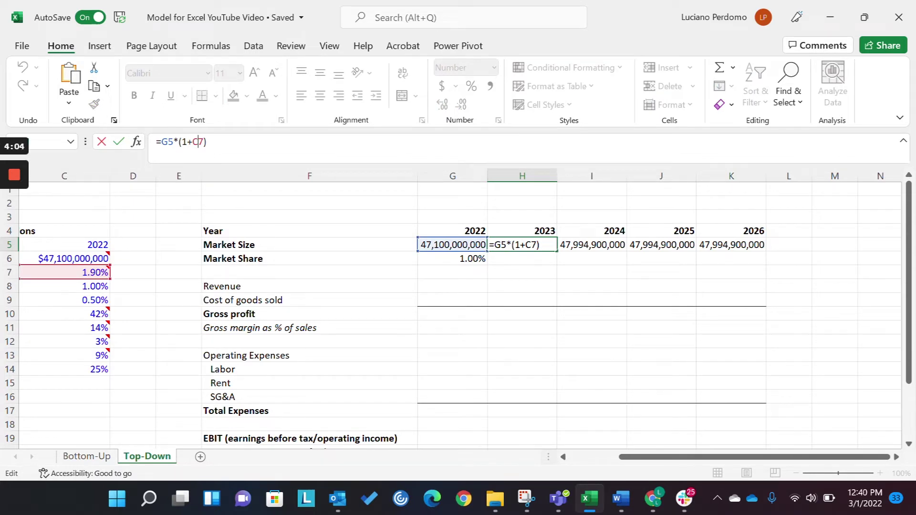
pyautogui.press('Escape')
# Inspect the 2024 Market Size formula, whose CAGR reference has drifted to D7.
pyautogui.click(592, 245)
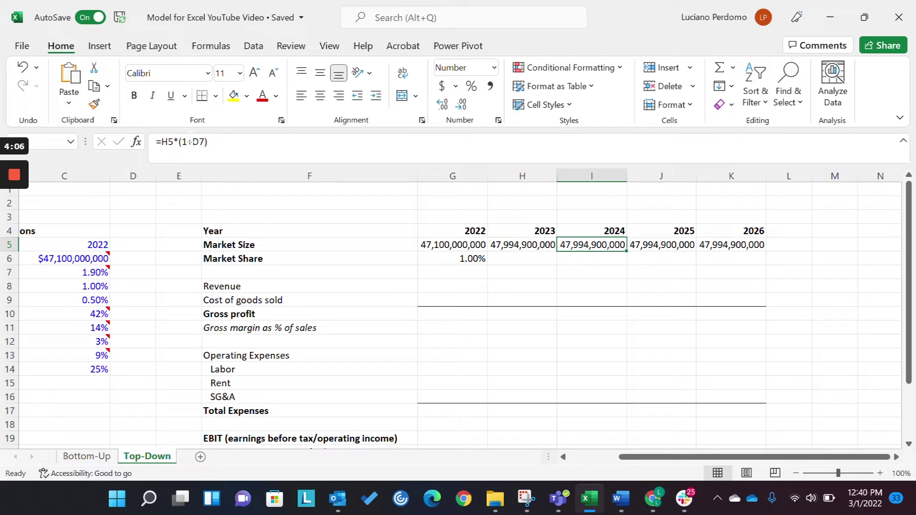
pyautogui.press('F2')
pyautogui.click(199, 142)
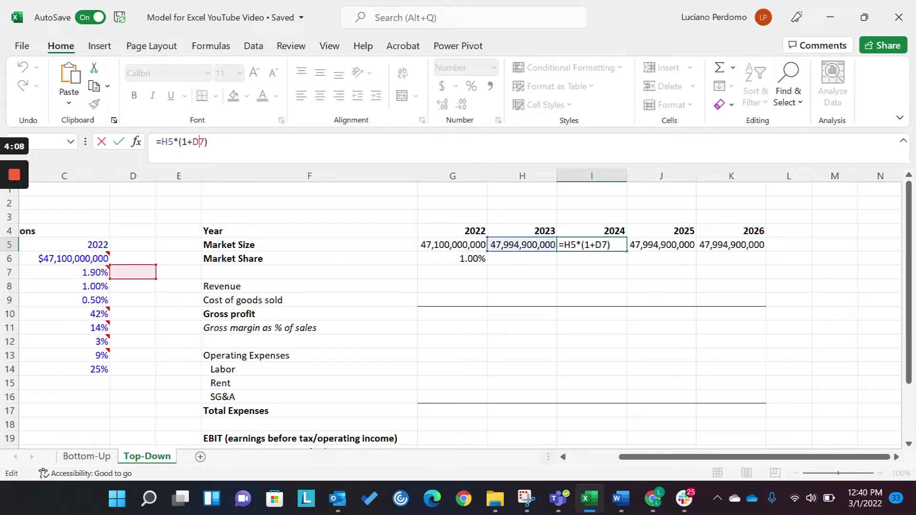
pyautogui.press('Escape')
pyautogui.click(522, 245)
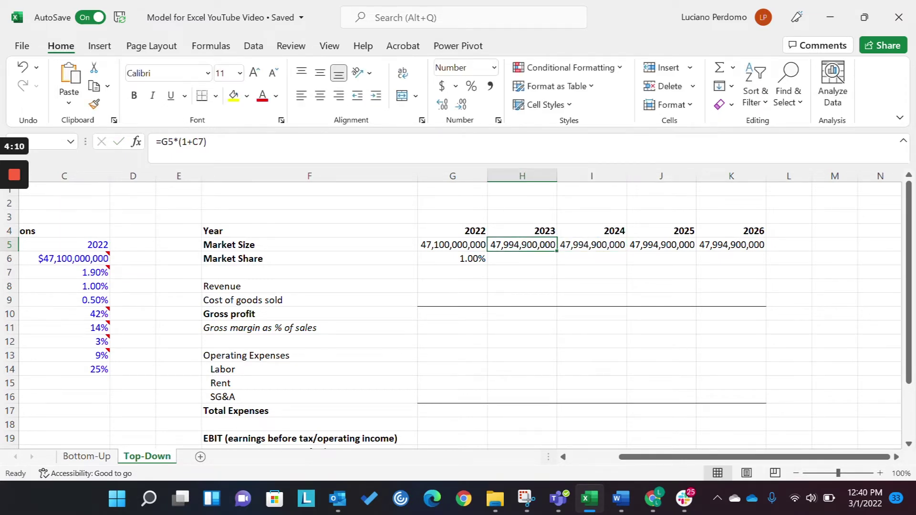
# Lock the CAGR reference to $C$7 across H5:K5 so 2026 Market Size reaches 50,782,916,974.
pyautogui.hotkey('ctrl', 'shift', 'Right')
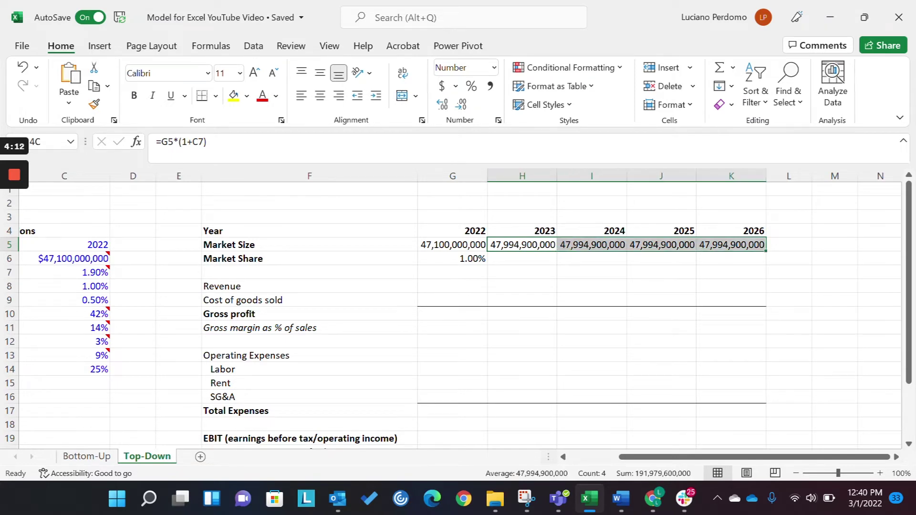
pyautogui.click(197, 141)
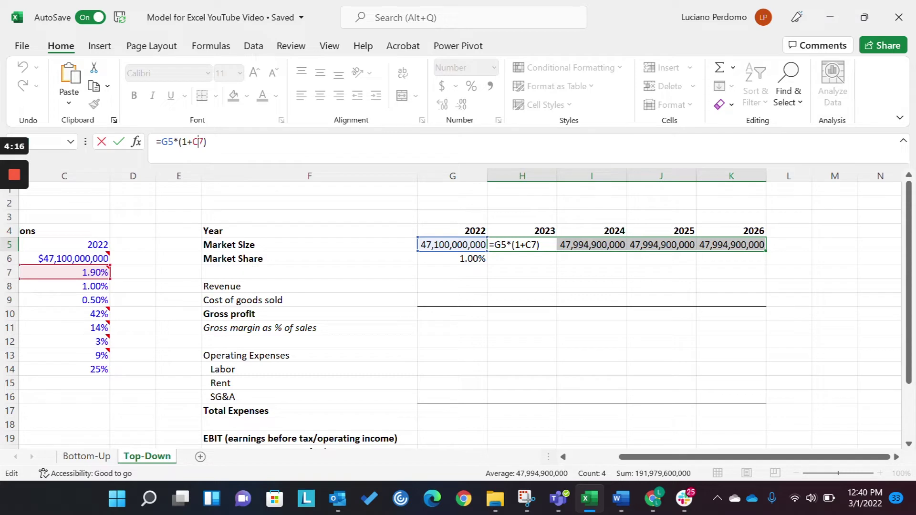
pyautogui.press('F4')
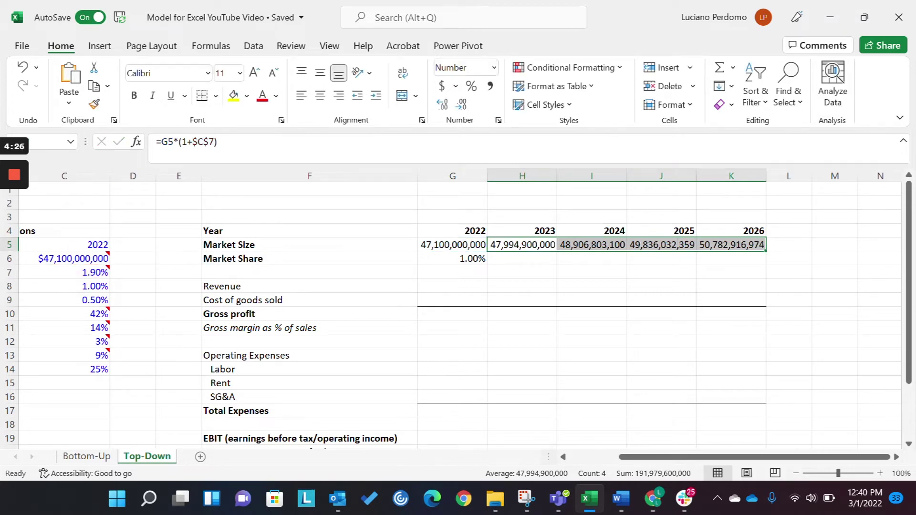
pyautogui.click(522, 244)
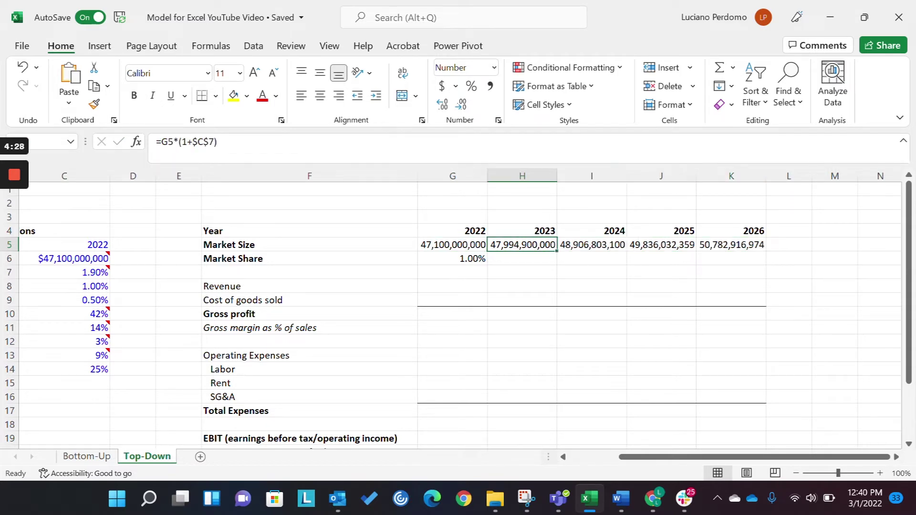
pyautogui.press('Right')
pyautogui.press('Right')
pyautogui.press('Right')
# Check the Market Size formulas from 2022 through 2025.
pyautogui.press('Left')
pyautogui.press('Left')
pyautogui.press('Left')
pyautogui.press('Left')
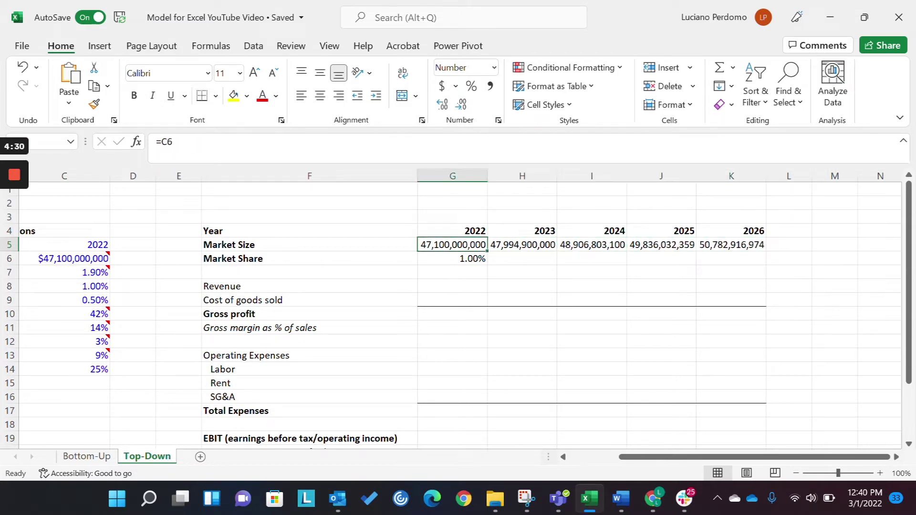
pyautogui.click(522, 244)
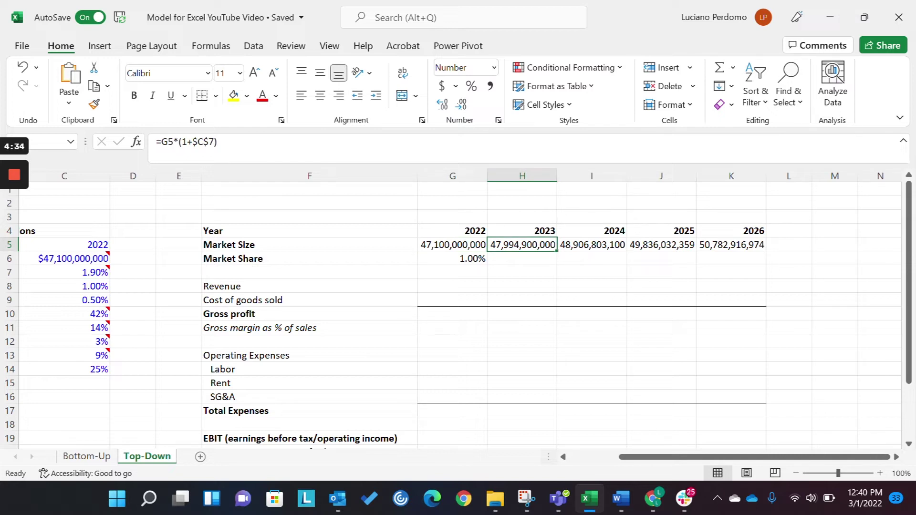
pyautogui.click(592, 244)
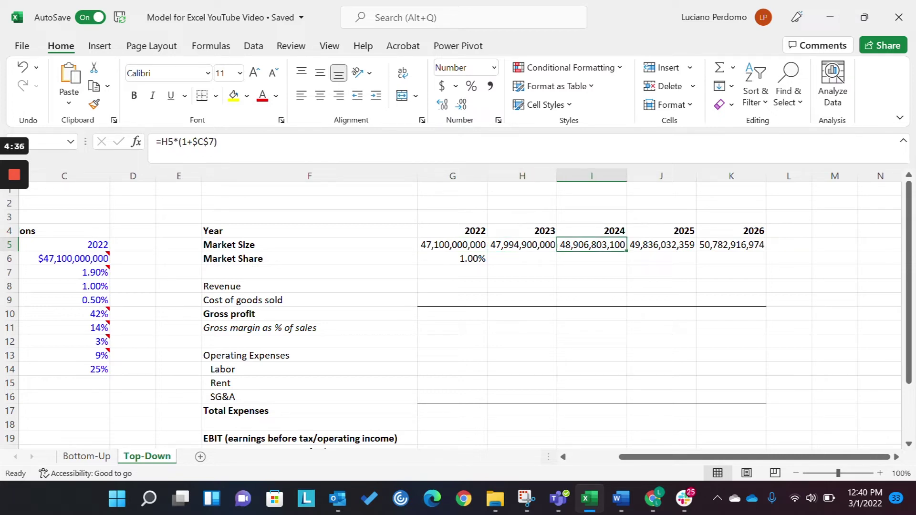
pyautogui.click(661, 244)
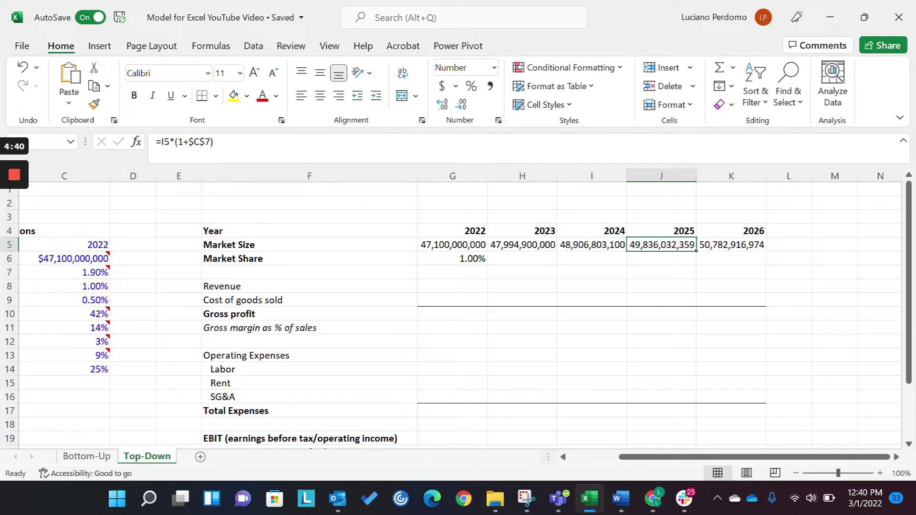
pyautogui.press('Left')
pyautogui.press('Left')
pyautogui.press('Left')
pyautogui.press('Down')
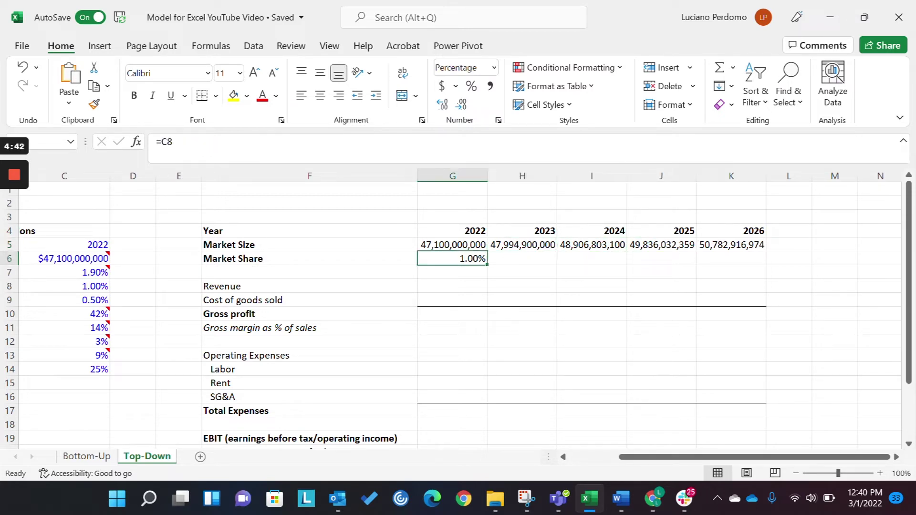
# Fill H6:K6 with =G6+$C$9 so Market Share climbs 0.50% yearly to 3.00% in 2026.
pyautogui.click(522, 258)
pyautogui.click(521, 244)
pyautogui.moveTo(521, 258); pyautogui.dragTo(729, 258)
pyautogui.write('=')
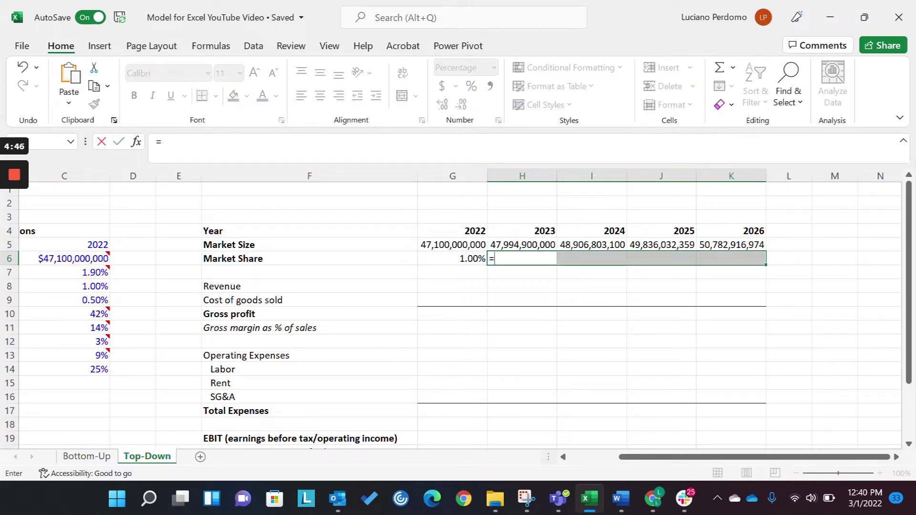
pyautogui.press('Left')
pyautogui.write('+')
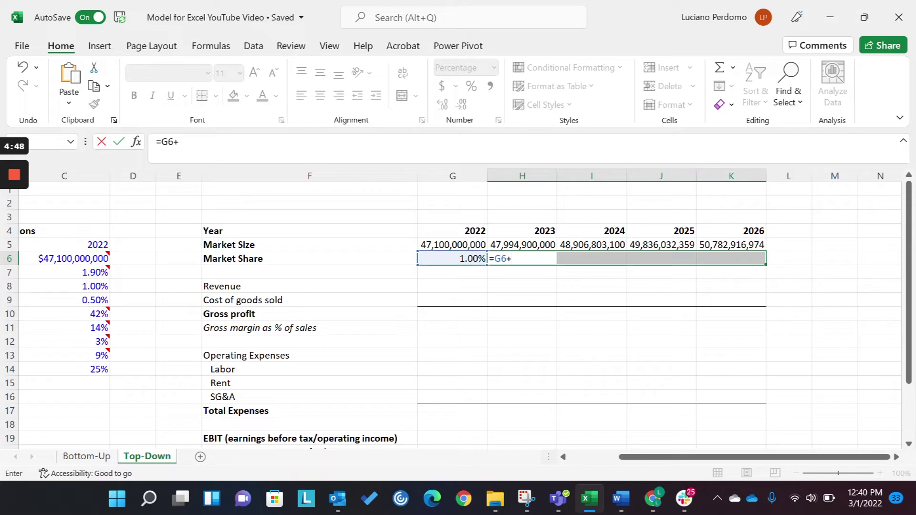
pyautogui.press('Left')
pyautogui.press('Left')
pyautogui.press('Left')
pyautogui.press('Left')
pyautogui.press('Left')
pyautogui.press('Down')
pyautogui.press('Down')
pyautogui.press('Down')
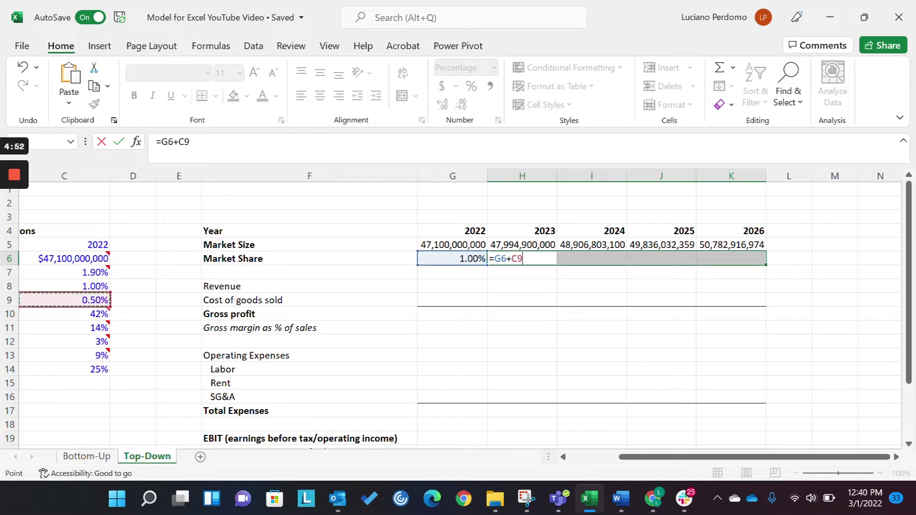
pyautogui.press('F4')
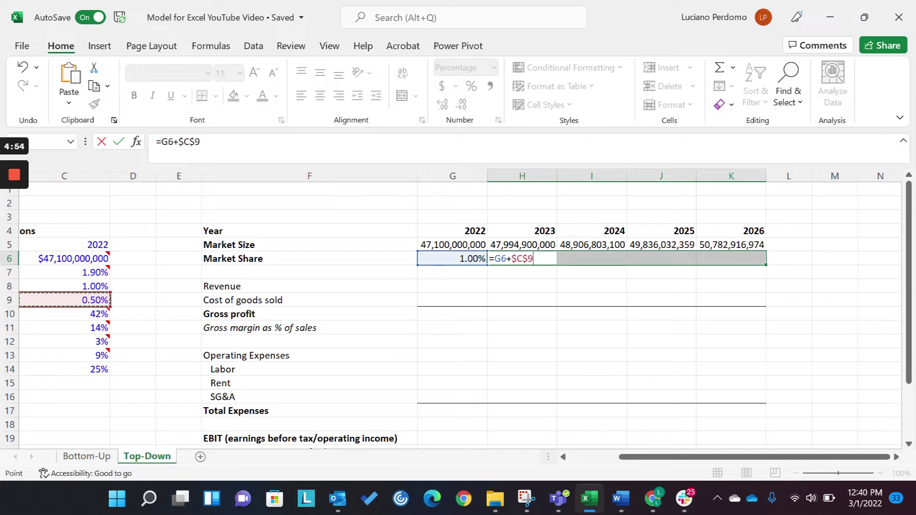
pyautogui.hotkey('ctrl', 'Return')
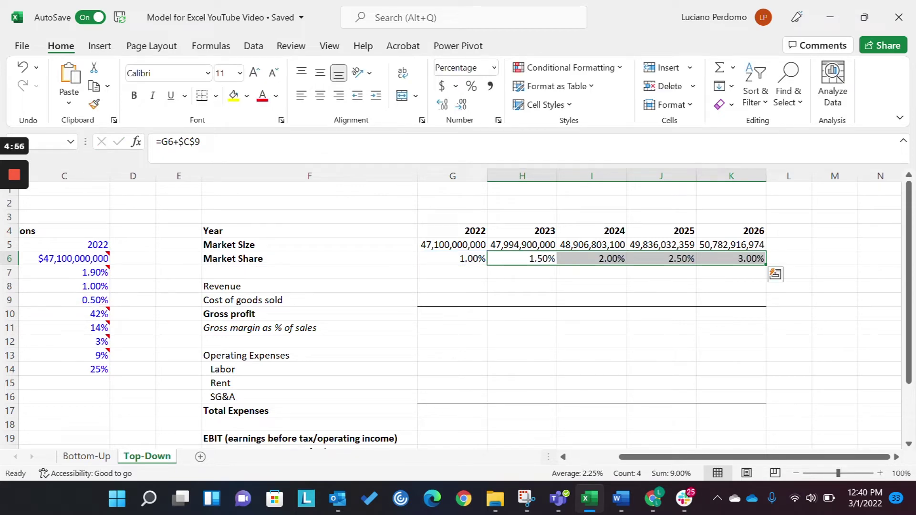
pyautogui.press('Left')
pyautogui.press('Down')
pyautogui.press('Down')
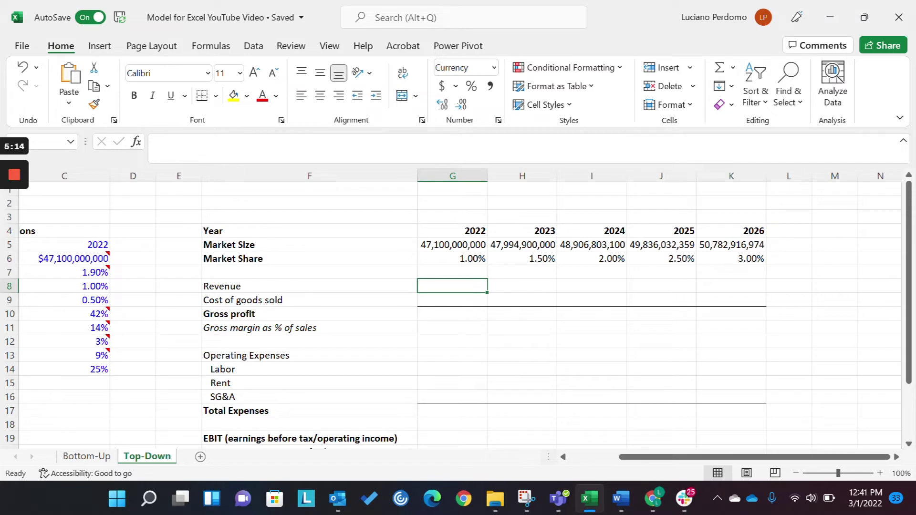
# Review the market share formulas across the years before the 2022 Revenue cell.
pyautogui.press('Up')
pyautogui.press('Up')
pyautogui.press('Up')
pyautogui.press('Down')
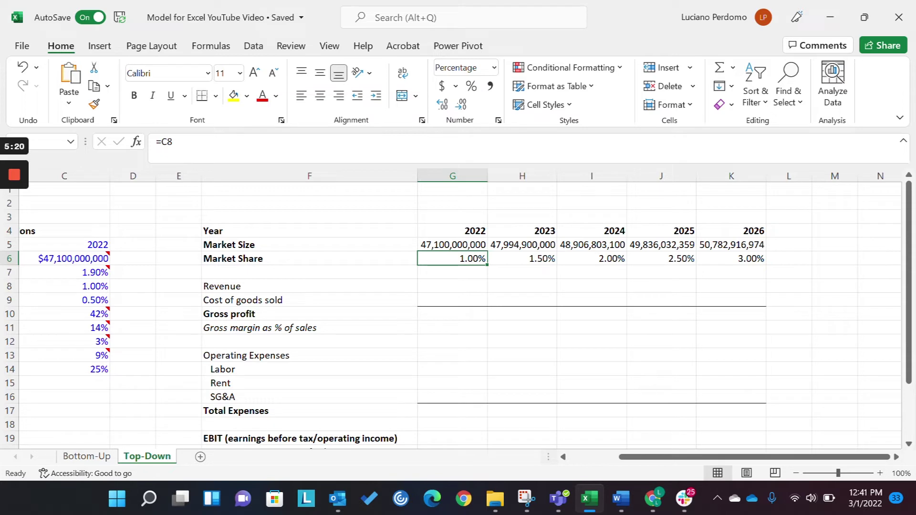
pyautogui.press('Right')
pyautogui.press('Right')
pyautogui.press('Right')
pyautogui.press('Right')
pyautogui.press('Left')
pyautogui.press('Left')
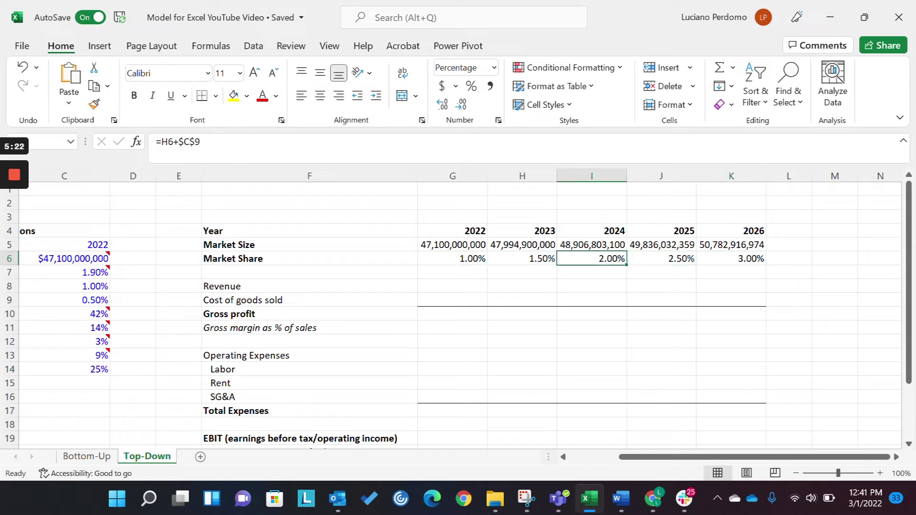
pyautogui.press('Left')
pyautogui.press('Left')
pyautogui.press('Down')
pyautogui.press('Down')
# Fill Revenue G8:K8 with =G5*G6, market size times market share, for 2022–2026.
pyautogui.hotkey('shift', 'Right')
pyautogui.hotkey('shift', 'Right')
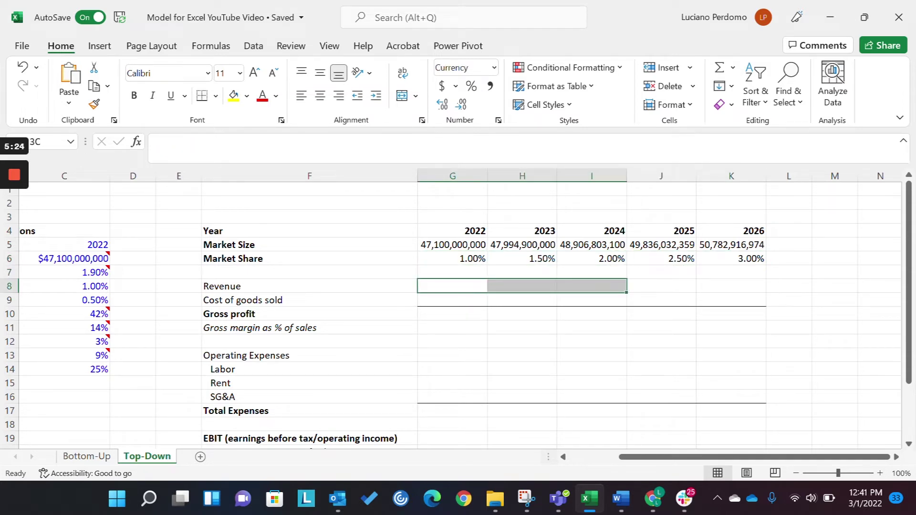
pyautogui.hotkey('shift', 'Right')
pyautogui.hotkey('shift', 'Right')
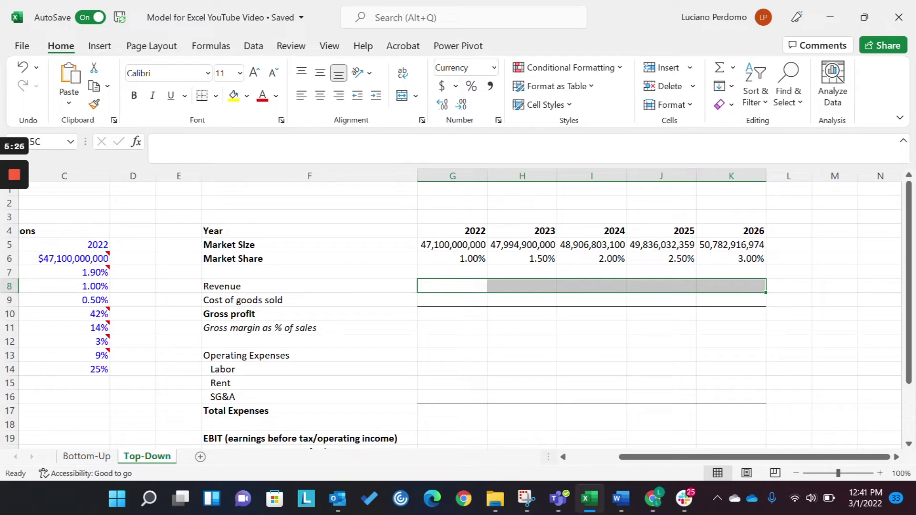
pyautogui.write('=')
pyautogui.press('Up')
pyautogui.press('Up')
pyautogui.press('Up')
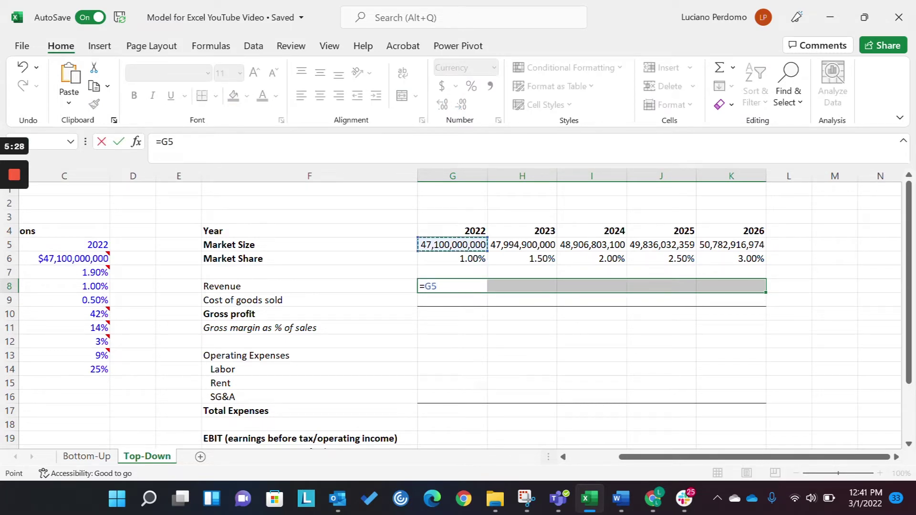
pyautogui.write('*')
pyautogui.press('Up')
pyautogui.press('Up')
pyautogui.press('Up')
pyautogui.press('Down')
pyautogui.hotkey('ctrl', 'Return')
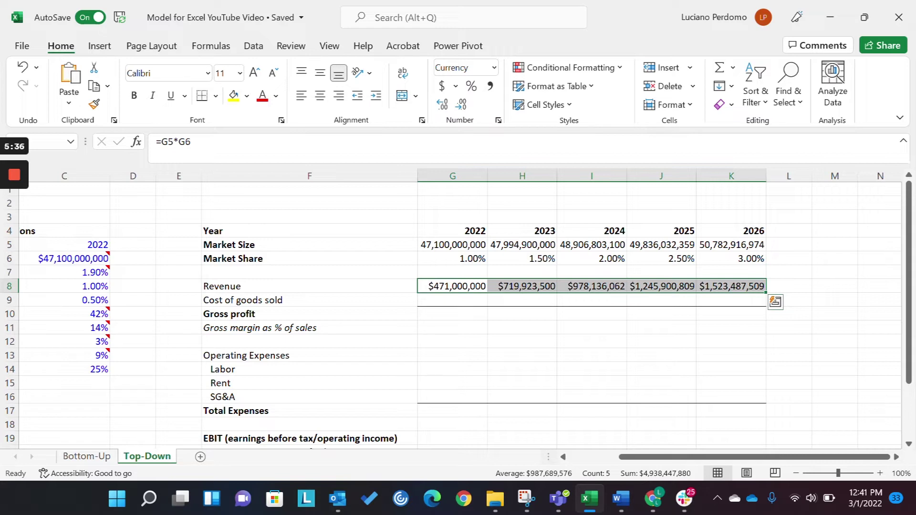
pyautogui.click(453, 299)
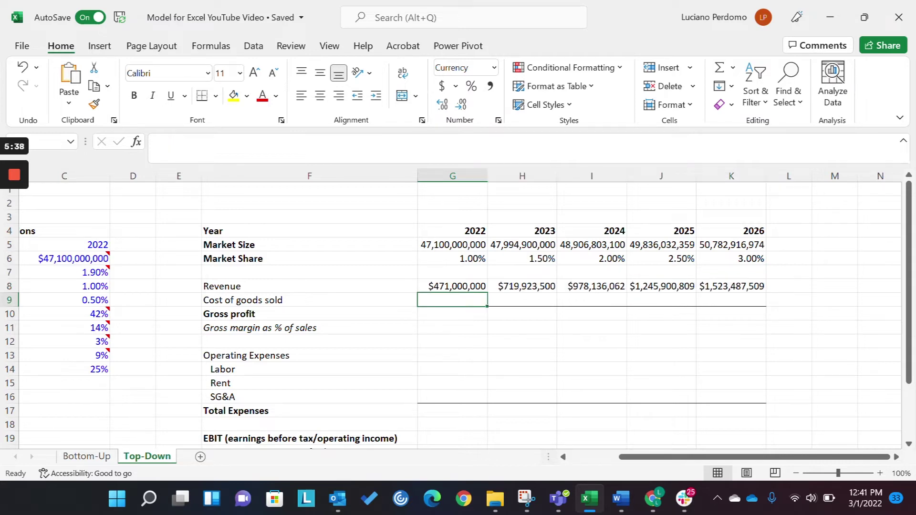
# Check the Cost of goods sold label and the 42% gross margin assumption.
pyautogui.click(309, 300)
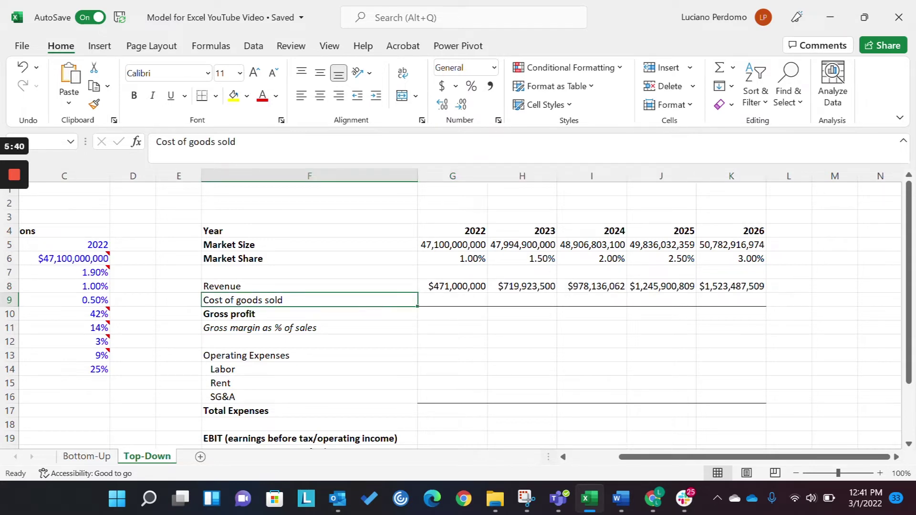
pyautogui.click(452, 299)
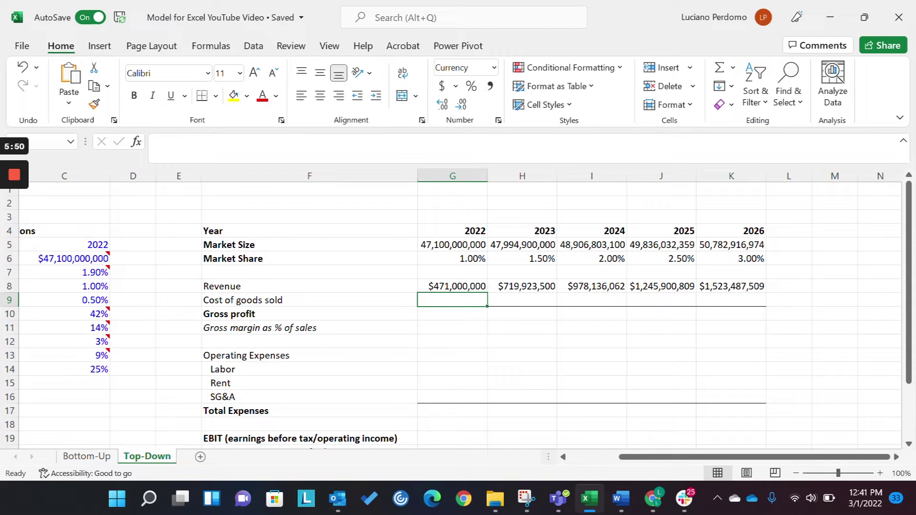
pyautogui.click(453, 313)
pyautogui.press('Left')
pyautogui.press('Left')
pyautogui.press('Left')
pyautogui.press('Left')
pyautogui.press('Left')
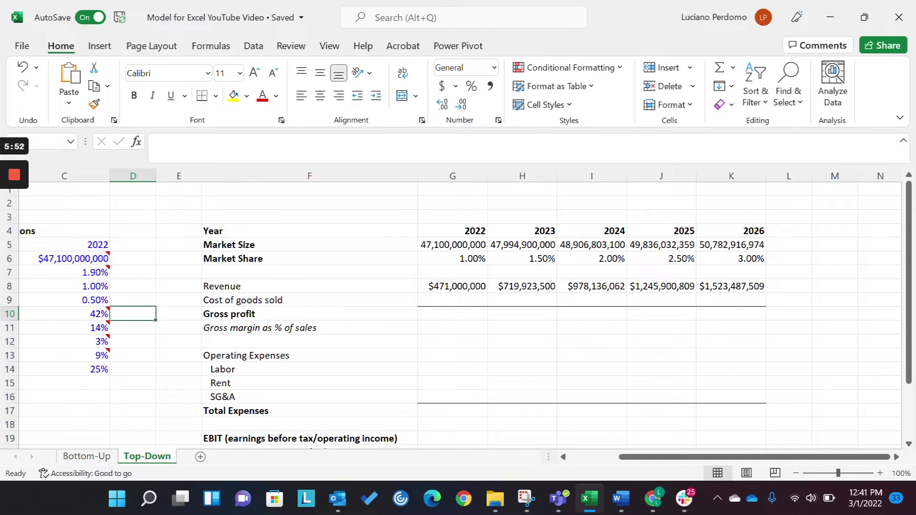
pyautogui.press('Right')
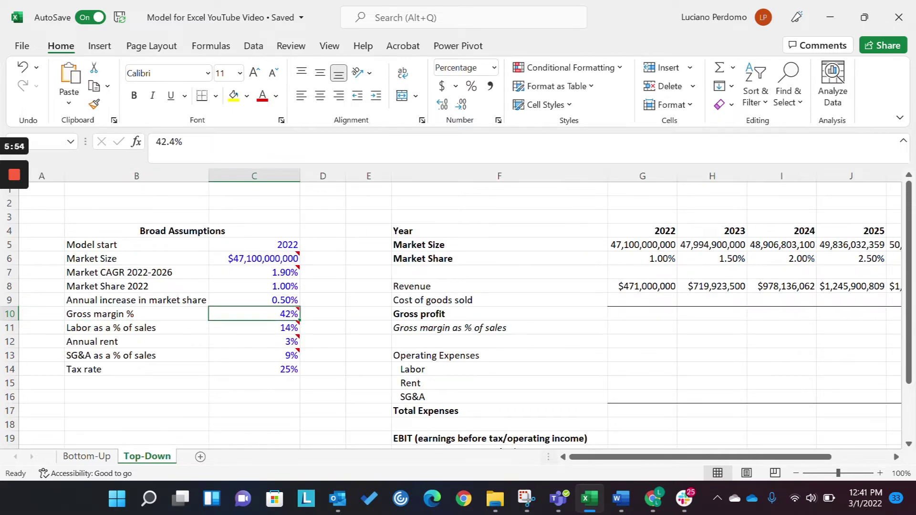
pyautogui.press('Right')
pyautogui.press('Right')
pyautogui.press('Right')
pyautogui.press('Right')
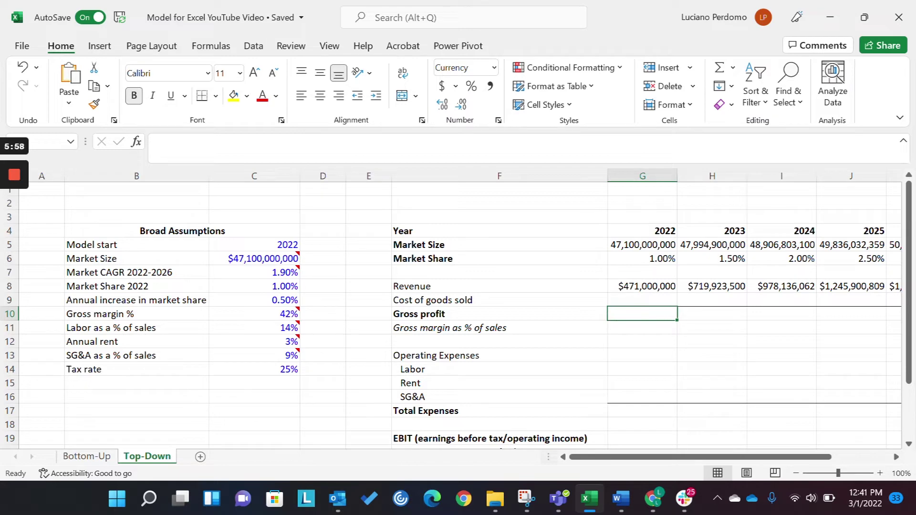
# Fill Gross profit G10:K10 with =$C$10*G8, applying the fixed 42% margin to revenue.
pyautogui.hotkey('shift', 'Right')
pyautogui.hotkey('shift', 'Right')
pyautogui.hotkey('shift', 'Right')
pyautogui.hotkey('shift', 'Right')
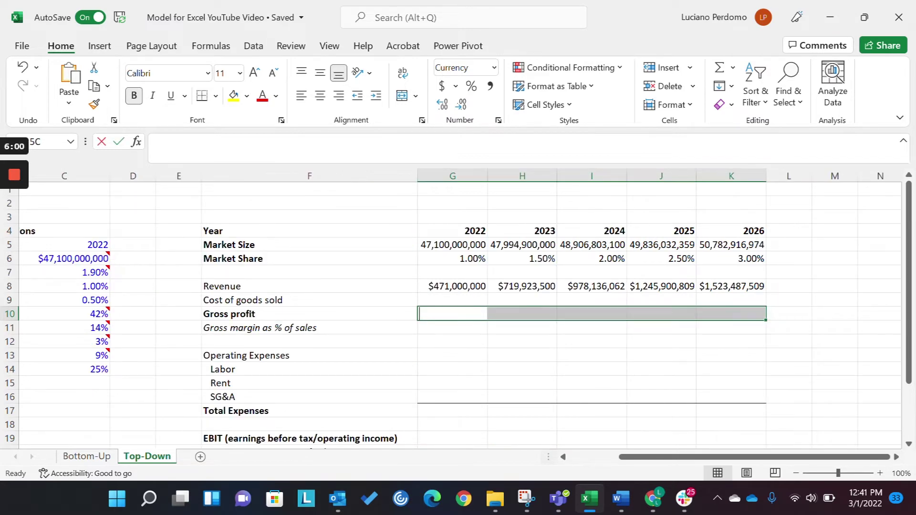
pyautogui.write('=')
pyautogui.press('Left')
pyautogui.press('Left')
pyautogui.press('Left')
pyautogui.press('Left')
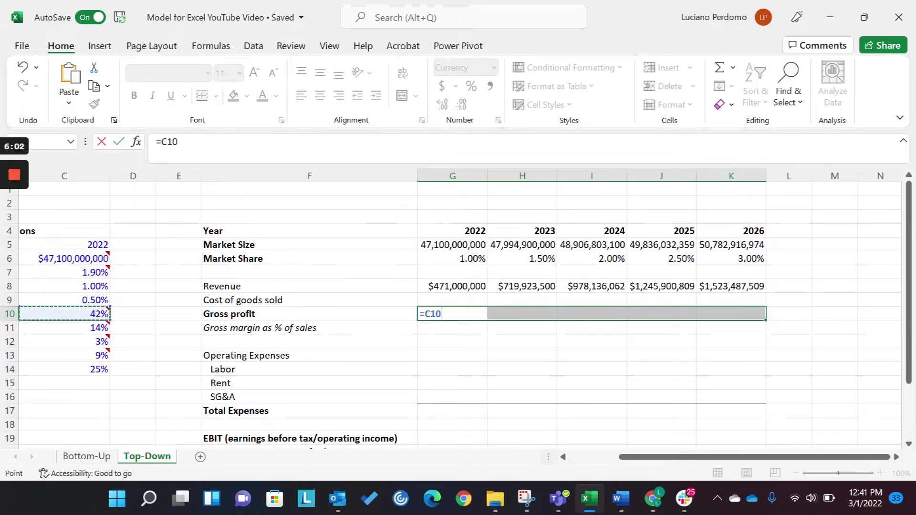
pyautogui.press('F4')
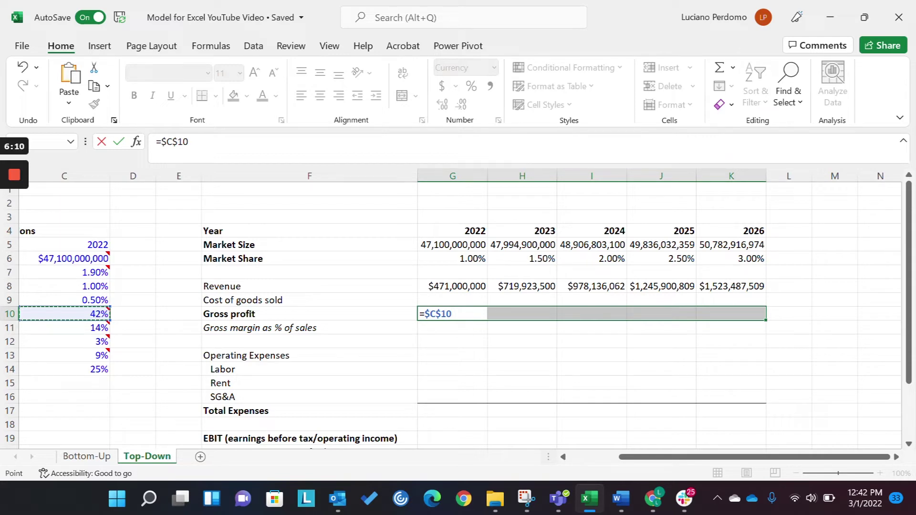
pyautogui.write('*')
pyautogui.press('Up')
pyautogui.press('Up')
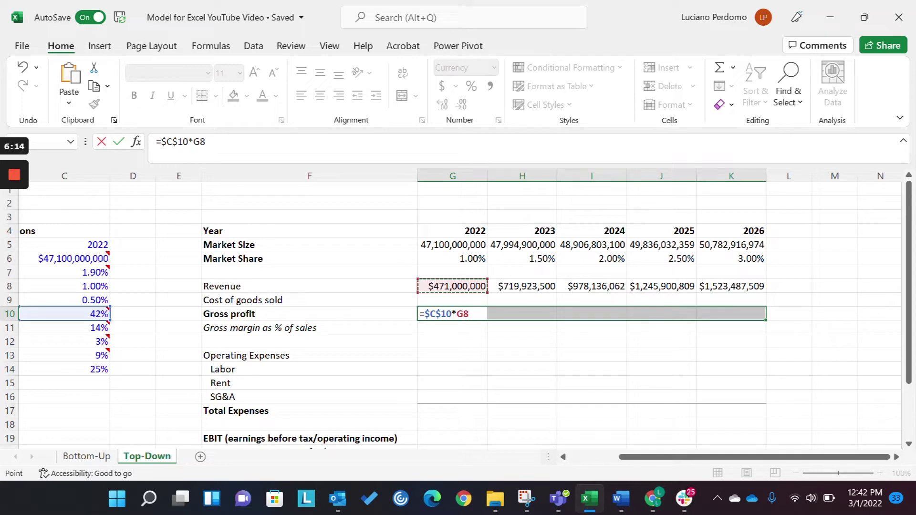
pyautogui.hotkey('ctrl', 'Return')
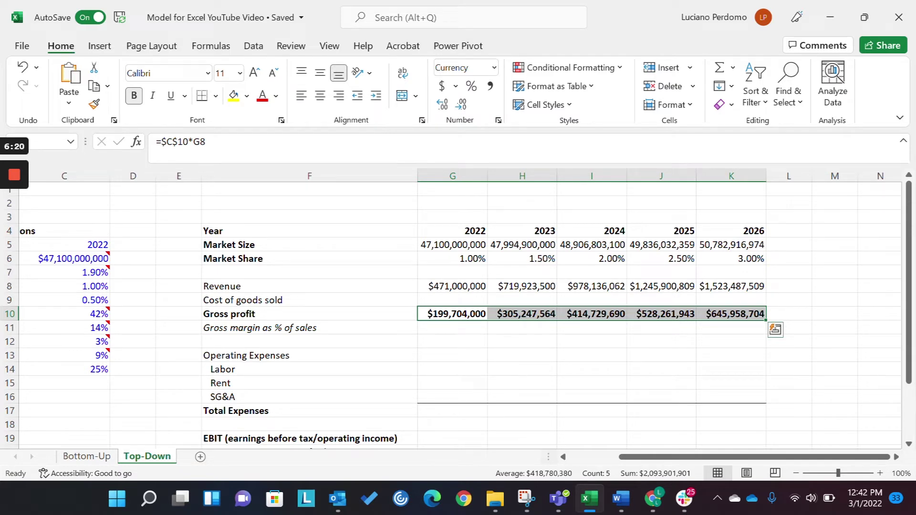
# Select the Cost of goods sold cells for 2022–2026.
pyautogui.click(310, 299)
pyautogui.click(452, 299)
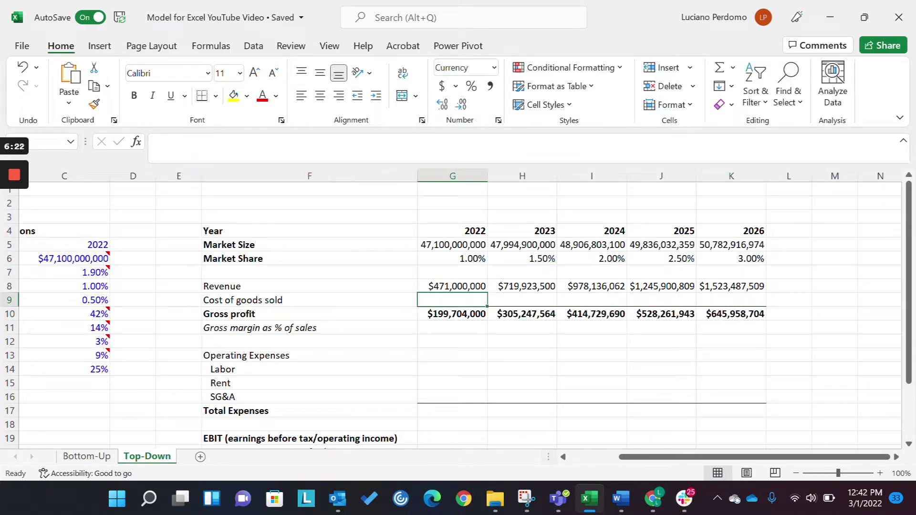
pyautogui.click(310, 300)
pyautogui.click(452, 299)
pyautogui.moveTo(452, 300); pyautogui.dragTo(731, 299)
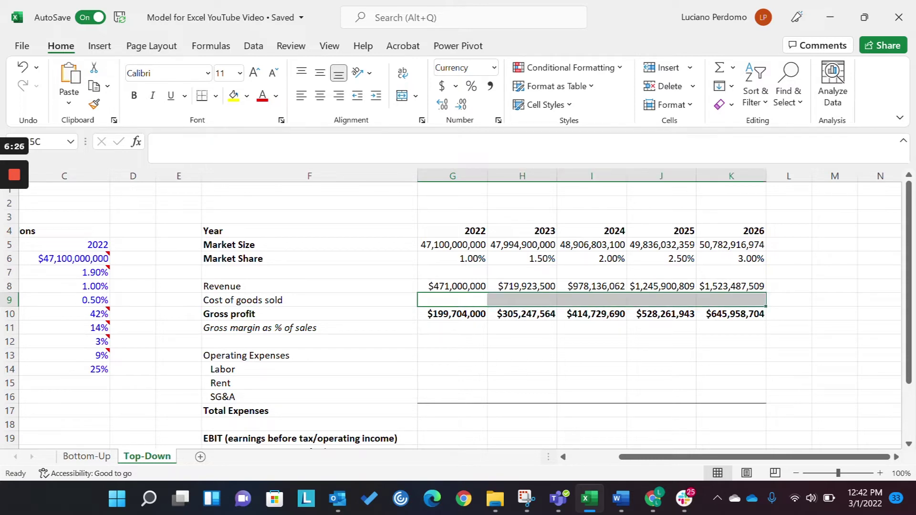
# Fill Cost of goods sold G9:K9 with =G8-G10, revenue minus gross profit.
pyautogui.write('=')
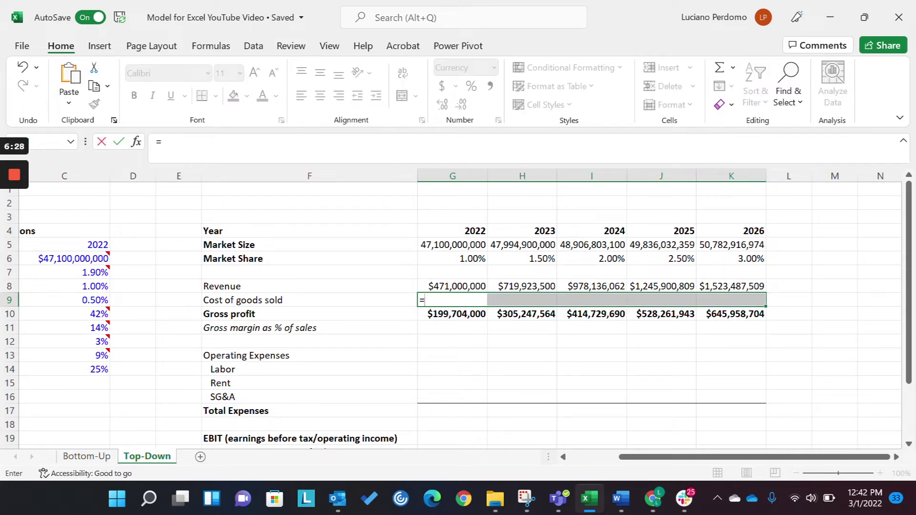
pyautogui.click(452, 285)
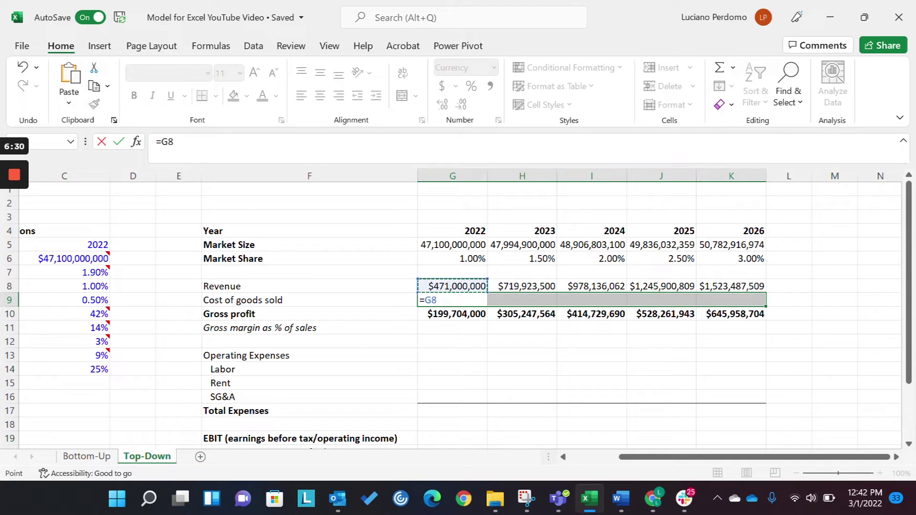
pyautogui.write('-G10')
pyautogui.hotkey('ctrl', 'Return')
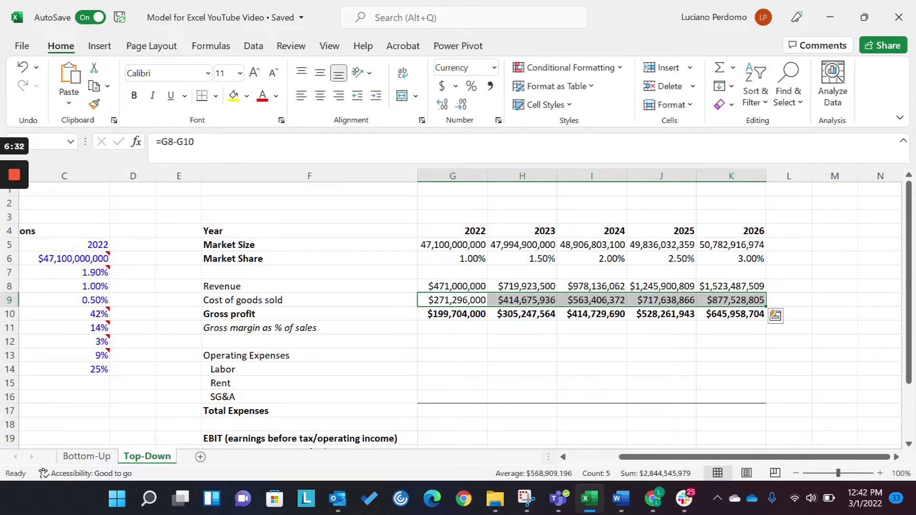
# Undo a trial 2022 gross margin formula and its currency format, leaving the margin row empty.
pyautogui.press('Down')
pyautogui.press('Down')
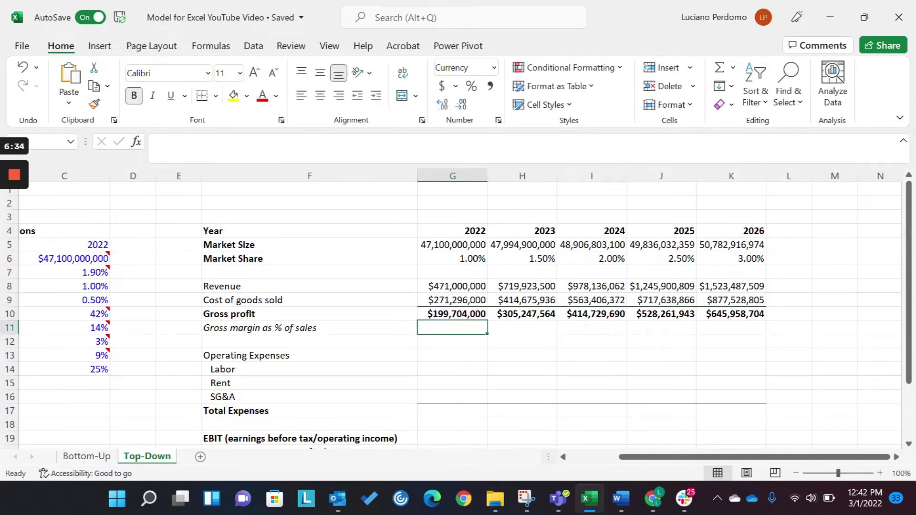
pyautogui.write('=')
pyautogui.press('Up')
pyautogui.press('Up')
pyautogui.press('Up')
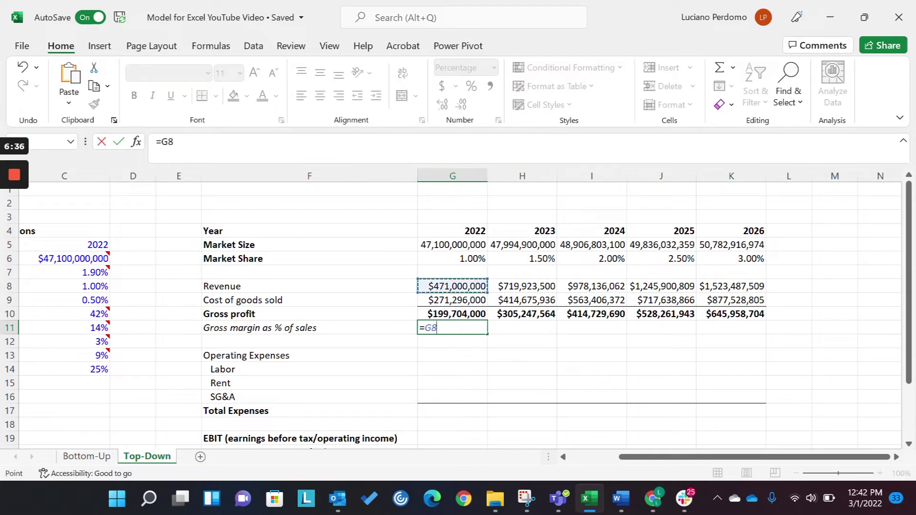
pyautogui.write('-')
pyautogui.press('Up')
pyautogui.press('Up')
pyautogui.press('Return')
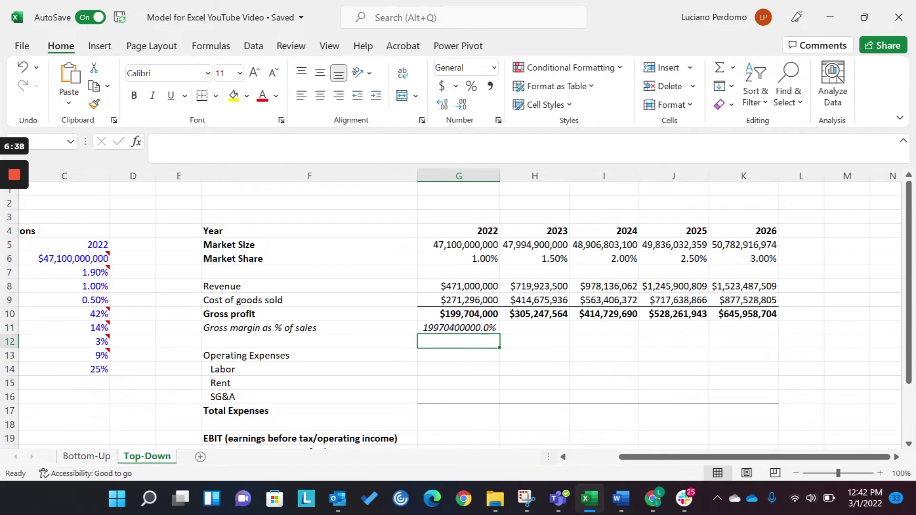
pyautogui.press('Up')
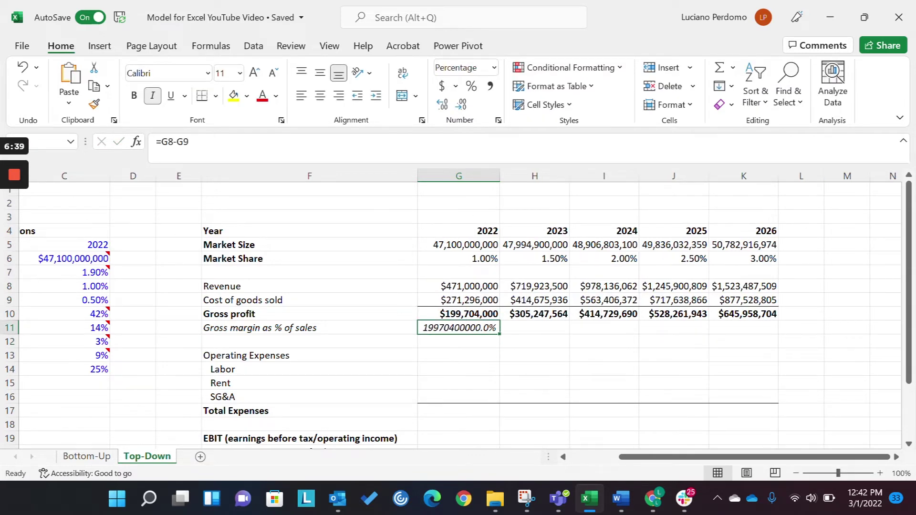
pyautogui.click(442, 89)
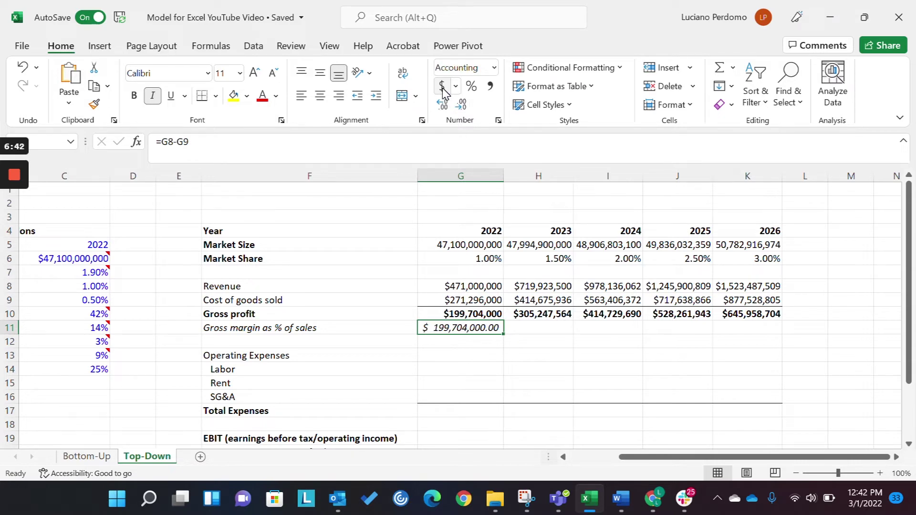
pyautogui.press('Delete')
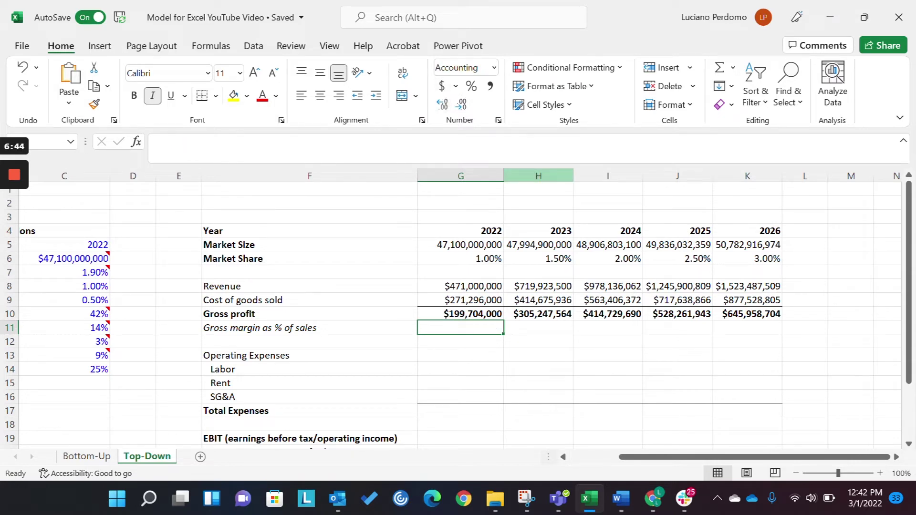
pyautogui.click(24, 68)
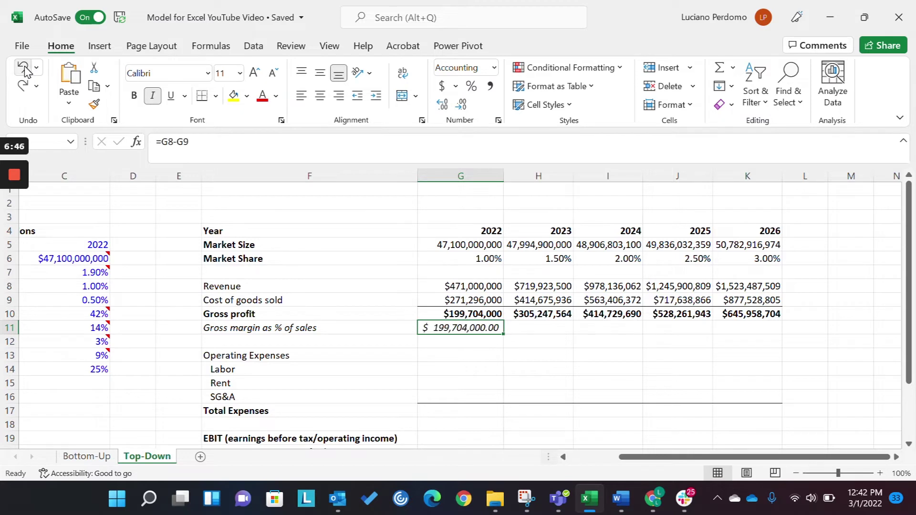
pyautogui.click(23, 68)
pyautogui.click(24, 68)
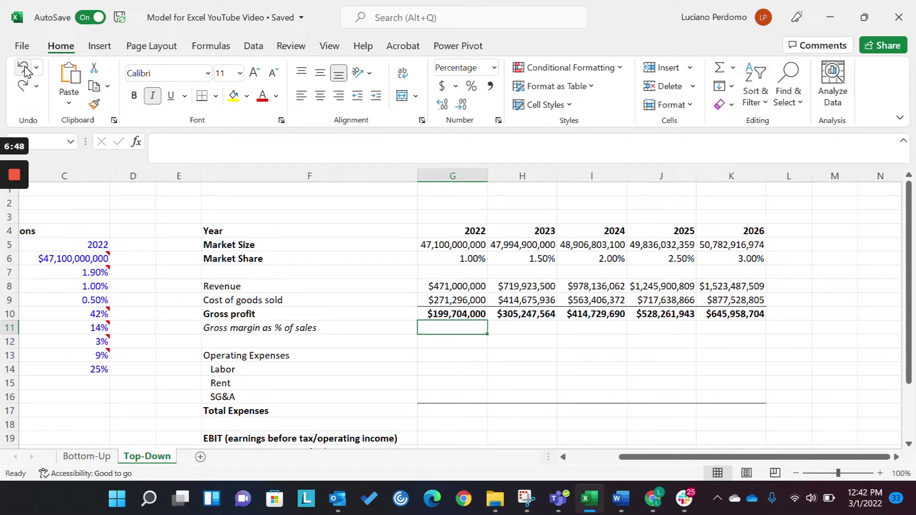
pyautogui.hotkey('shift', 'Right')
pyautogui.hotkey('shift', 'Right')
pyautogui.hotkey('shift', 'Right')
pyautogui.hotkey('shift', 'Right')
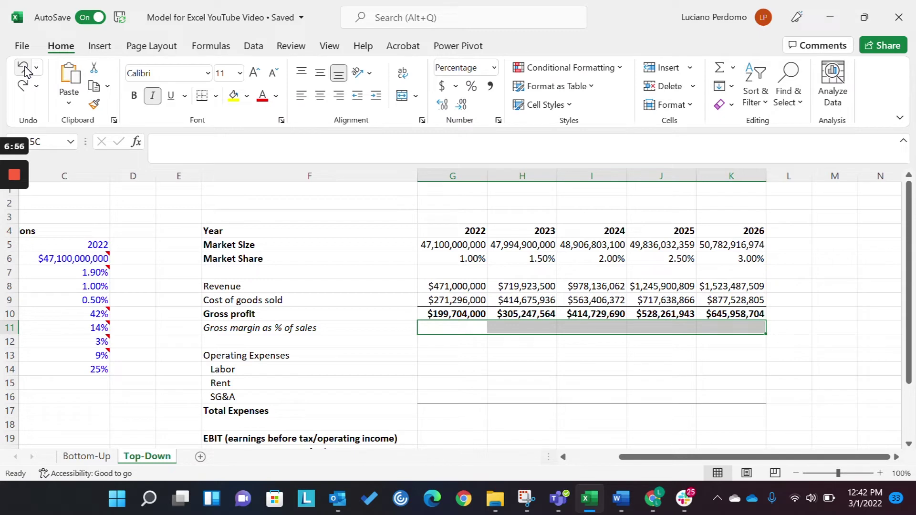
pyautogui.click(24, 70)
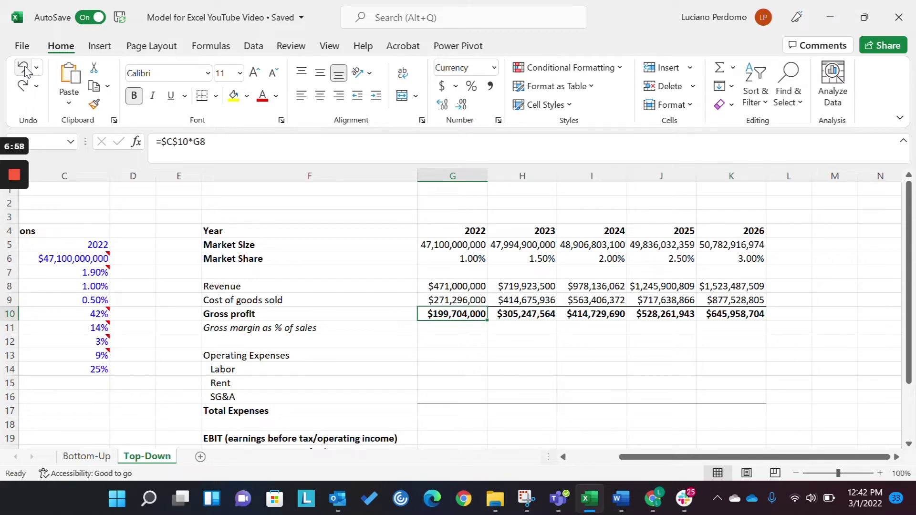
pyautogui.click(24, 70)
pyautogui.click(23, 70)
pyautogui.click(24, 70)
pyautogui.click(23, 70)
pyautogui.click(23, 70)
pyautogui.click(24, 70)
pyautogui.click(24, 70)
pyautogui.click(23, 70)
pyautogui.click(24, 70)
pyautogui.click(24, 70)
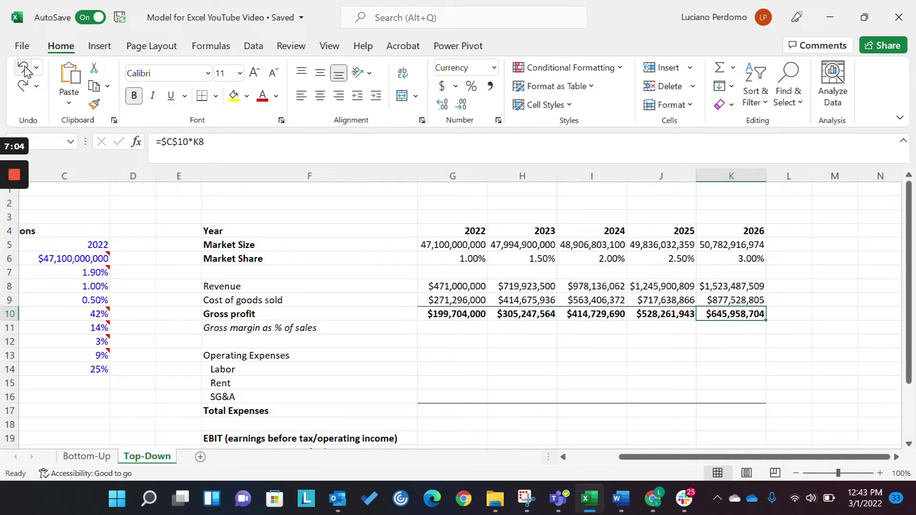
pyautogui.click(24, 70)
pyautogui.click(24, 70)
pyautogui.click(24, 70)
pyautogui.click(23, 70)
pyautogui.click(24, 70)
pyautogui.click(23, 70)
pyautogui.click(24, 70)
pyautogui.click(23, 71)
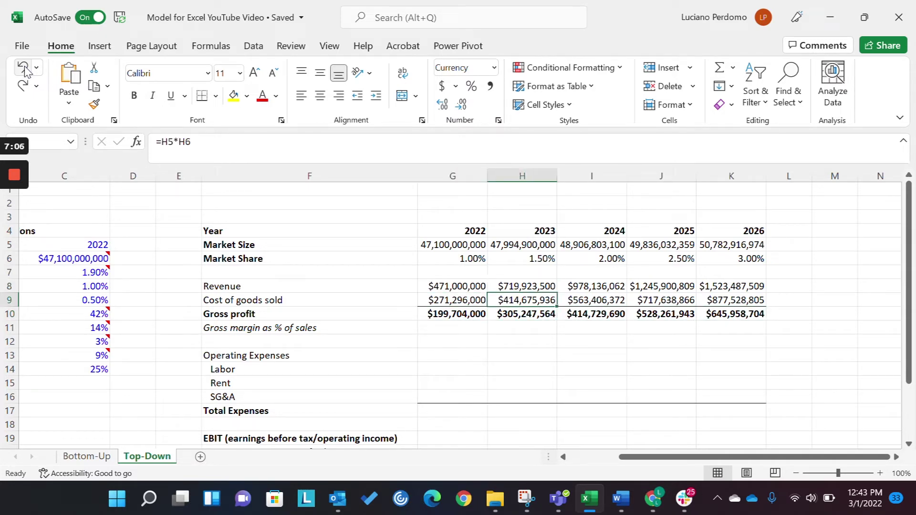
pyautogui.click(24, 70)
pyautogui.click(24, 70)
pyautogui.click(24, 70)
pyautogui.click(23, 70)
pyautogui.click(24, 70)
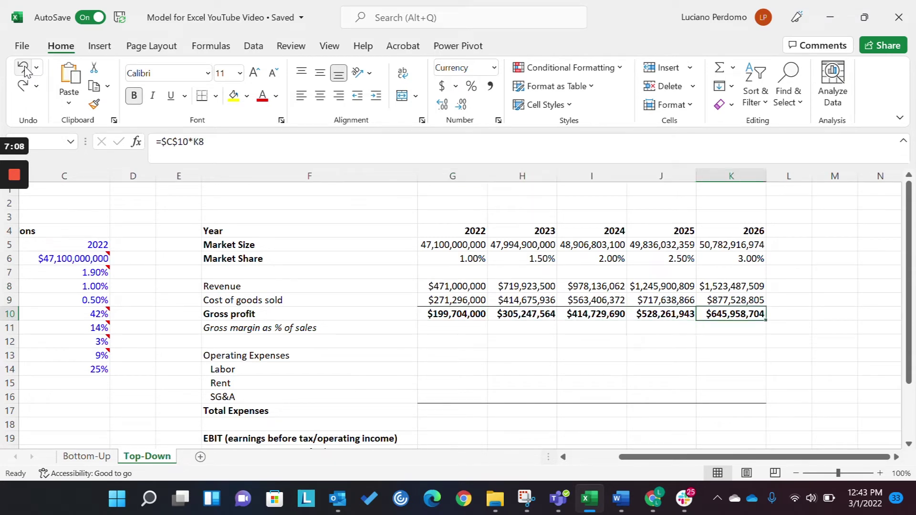
pyautogui.click(24, 70)
pyautogui.click(23, 70)
pyautogui.press('Left')
pyautogui.hotkey('shift', 'Right')
pyautogui.hotkey('shift', 'Right')
pyautogui.hotkey('shift', 'Right')
pyautogui.hotkey('shift', 'Right')
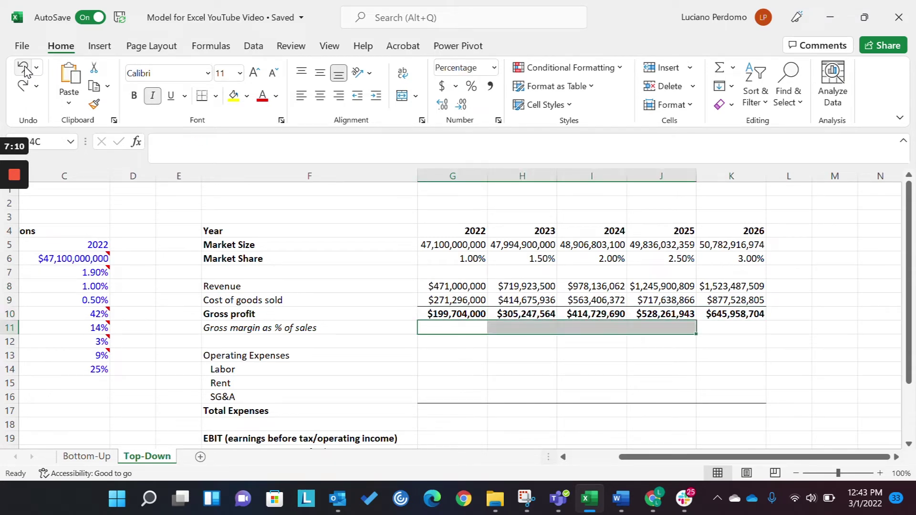
pyautogui.write('=')
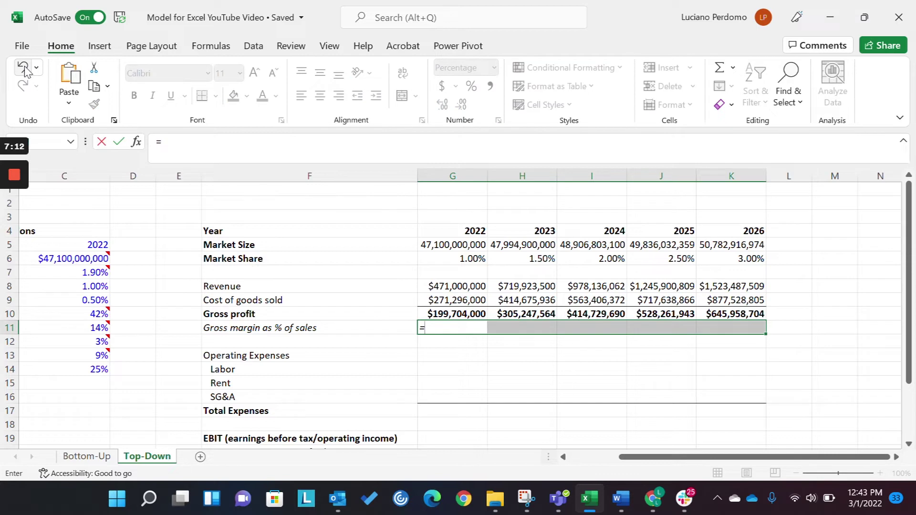
pyautogui.press('Up')
pyautogui.write('/')
pyautogui.press('Up')
pyautogui.press('Up')
pyautogui.press('Up')
pyautogui.hotkey('ctrl', 'Return')
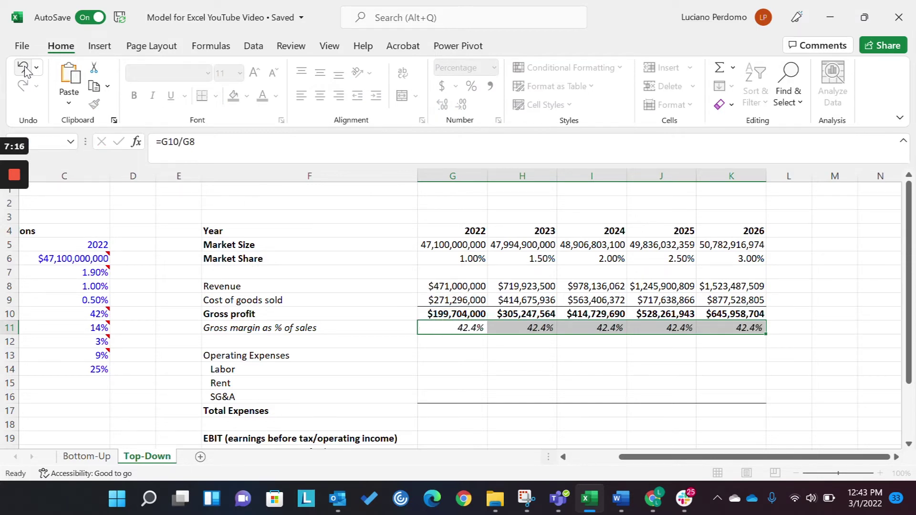
pyautogui.press('Left')
pyautogui.press('Right')
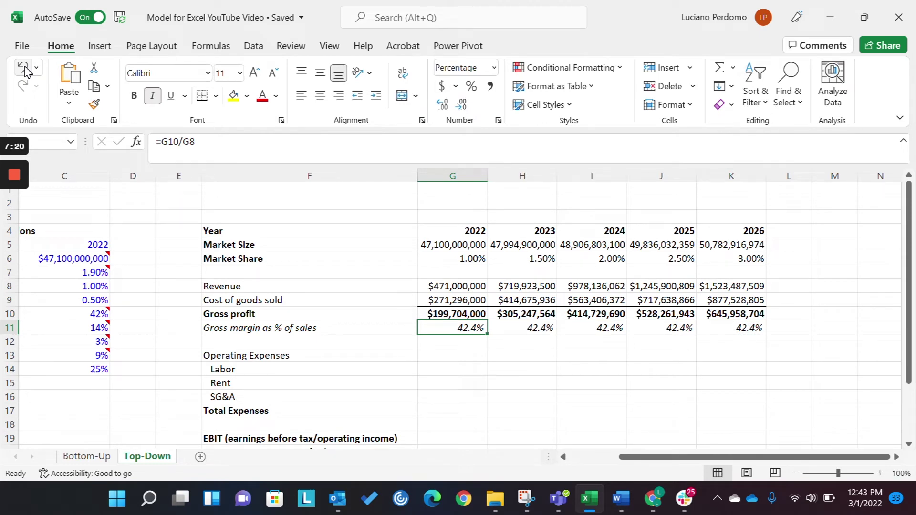
pyautogui.press('Right')
pyautogui.press('Left')
pyautogui.press('Right')
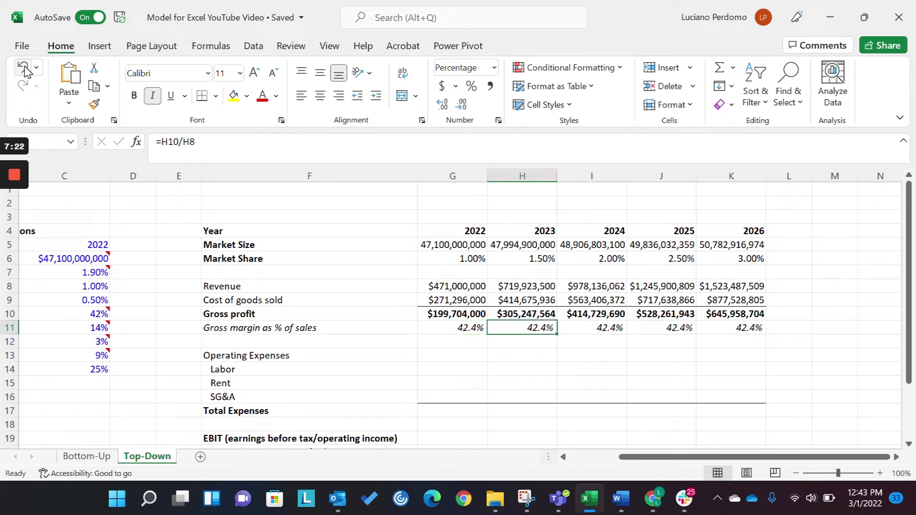
pyautogui.press('Right')
pyautogui.press('Right')
pyautogui.press('Right')
pyautogui.press('Left')
pyautogui.press('Left')
pyautogui.press('Left')
pyautogui.press('Left')
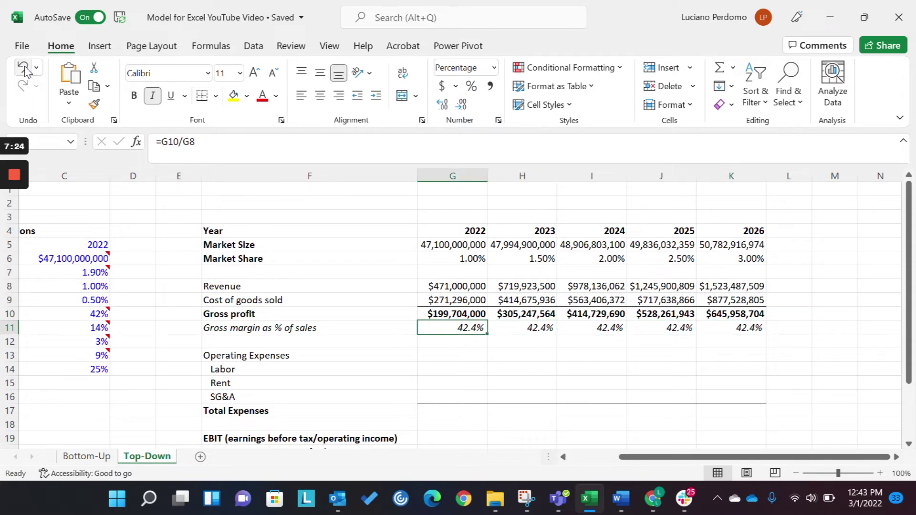
pyautogui.press('Up')
pyautogui.press('Up')
pyautogui.press('Up')
pyautogui.press('Down')
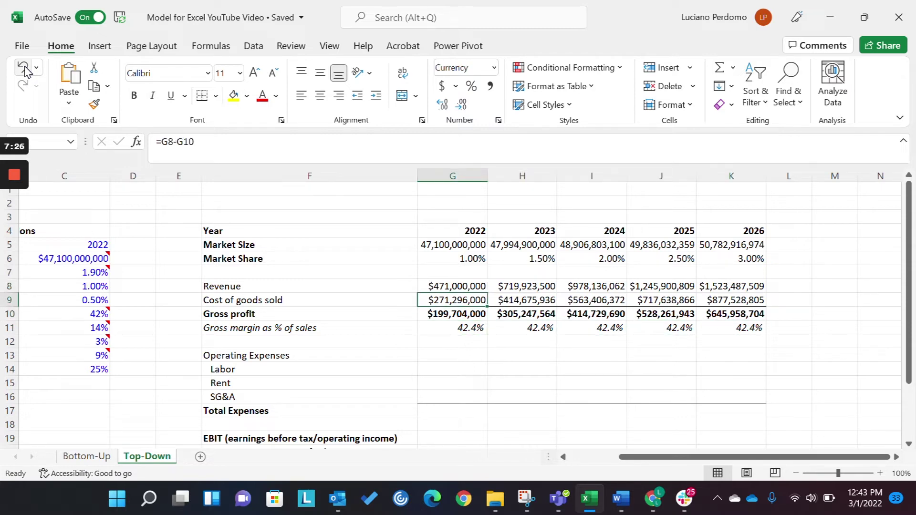
pyautogui.press('Right')
pyautogui.press('Right')
pyautogui.press('Right')
pyautogui.press('Right')
pyautogui.press('Left')
pyautogui.press('Left')
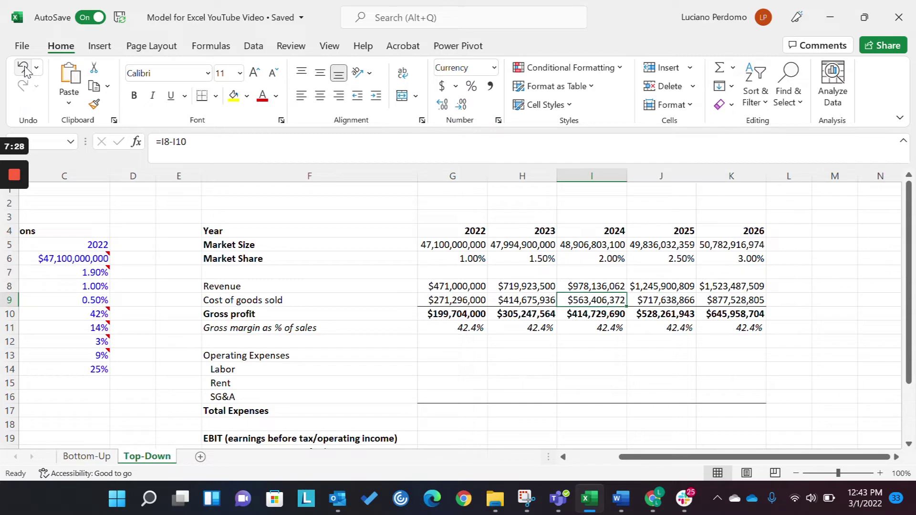
pyautogui.press('Left')
pyautogui.press('Down')
pyautogui.press('Left')
pyautogui.press('Down')
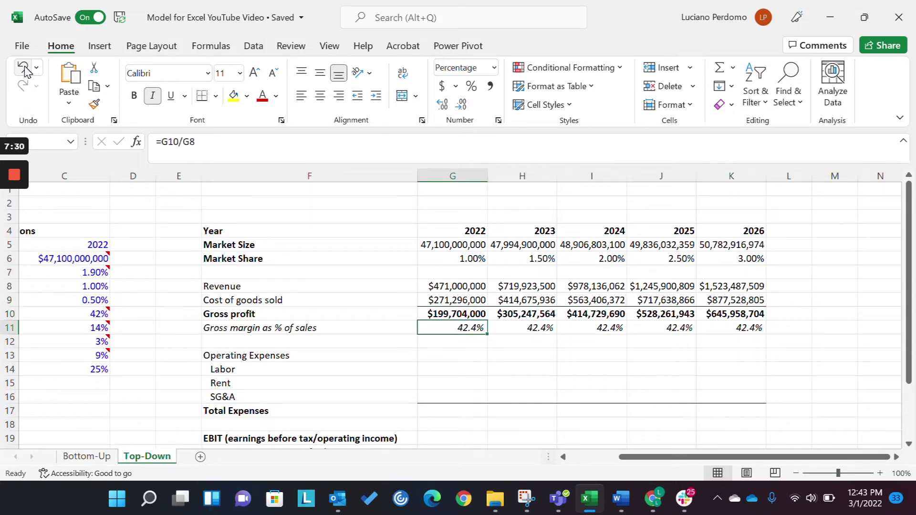
pyautogui.press('Up')
pyautogui.press('Left')
pyautogui.press('Left')
pyautogui.press('Left')
pyautogui.press('Left')
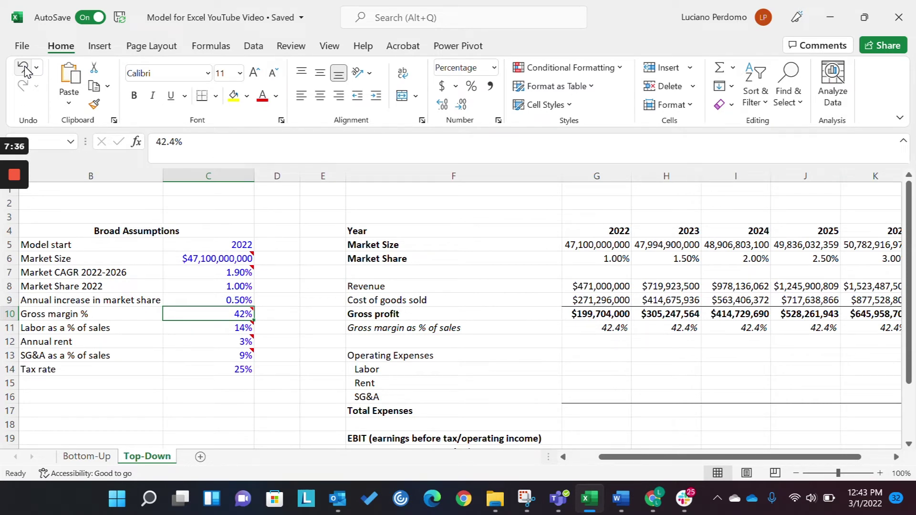
pyautogui.press('Right')
pyautogui.press('Right')
pyautogui.press('Right')
pyautogui.press('Right')
pyautogui.press('Right')
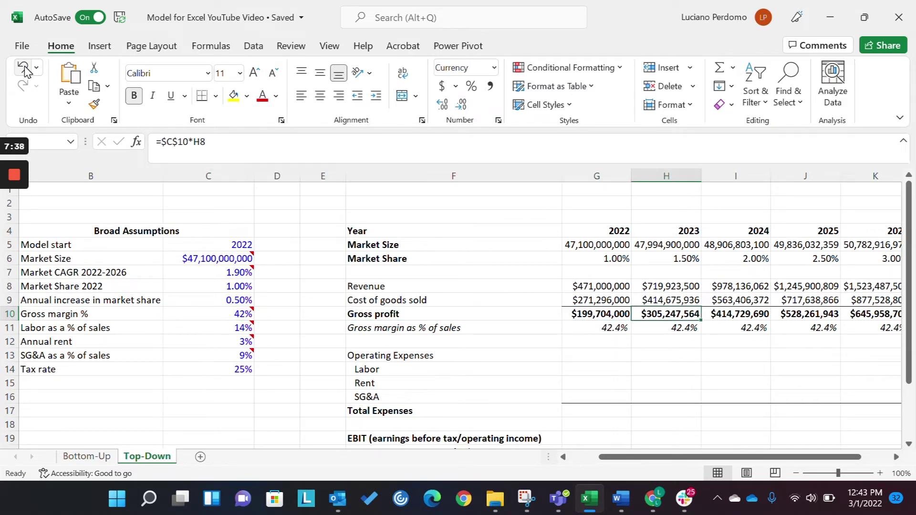
pyautogui.press('Right')
pyautogui.press('Right')
pyautogui.press('Right')
pyautogui.press('Left')
pyautogui.press('Left')
pyautogui.press('Left')
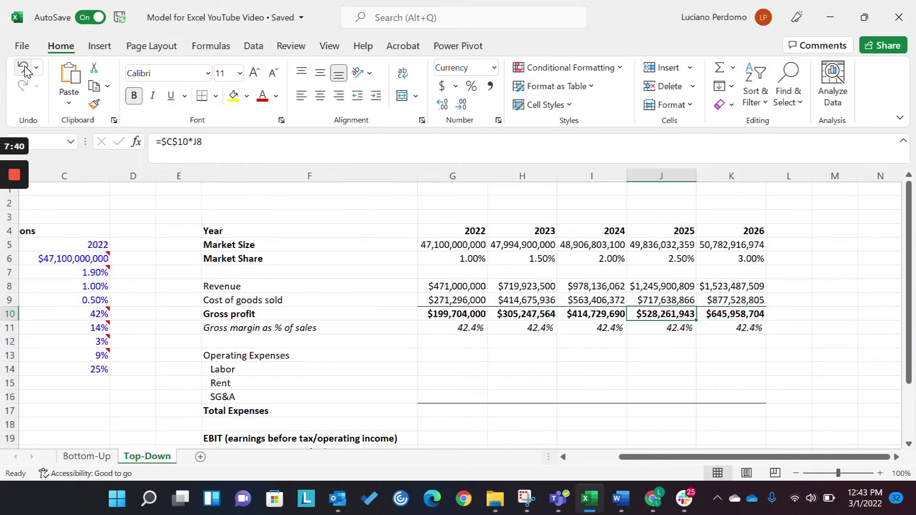
pyautogui.press('Left')
pyautogui.press('Down')
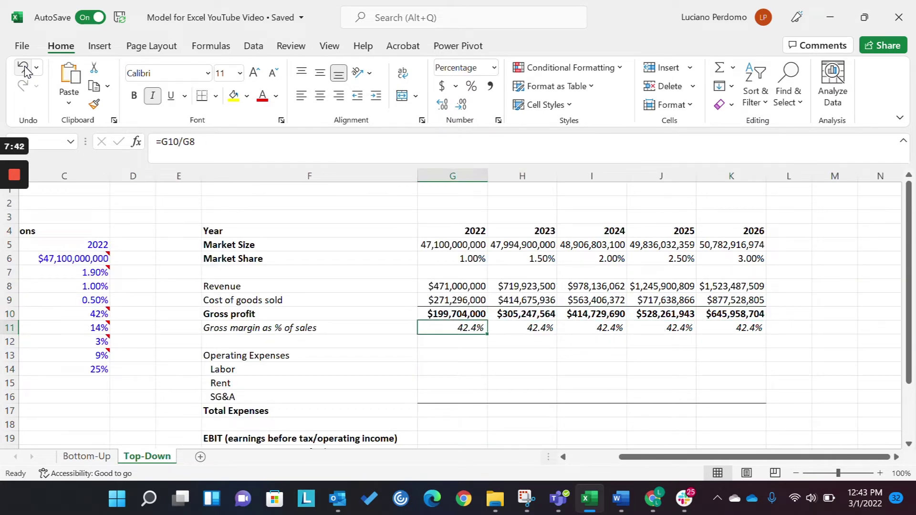
pyautogui.press('Down')
pyautogui.press('Down')
pyautogui.press('Down')
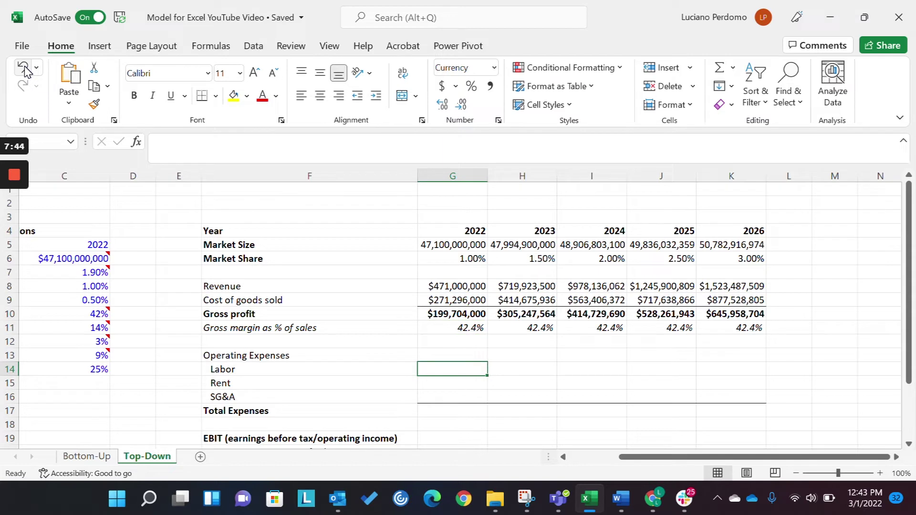
pyautogui.press('Left')
pyautogui.press('Left')
pyautogui.press('Left')
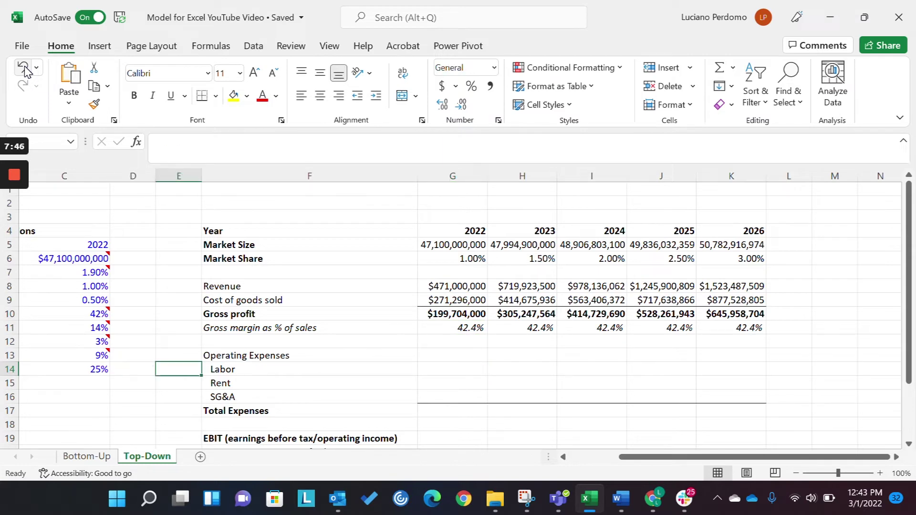
# Compare the Labor and Rent percentage assumptions against the 2022–2026 expense block.
pyautogui.press('Right')
pyautogui.press('Right')
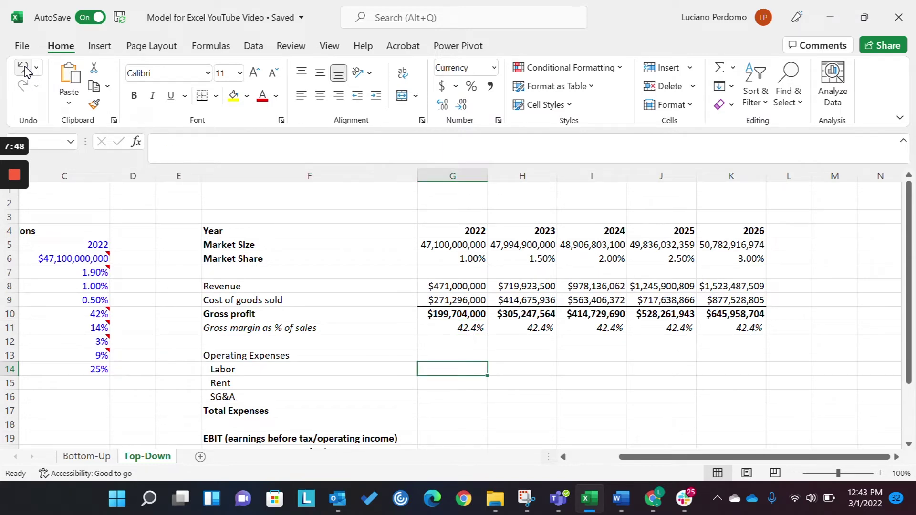
pyautogui.hotkey('shift', 'Down')
pyautogui.hotkey('shift', 'Down')
pyautogui.hotkey('shift', 'Right')
pyautogui.hotkey('shift', 'Right')
pyautogui.hotkey('shift', 'Right')
pyautogui.hotkey('shift', 'Right')
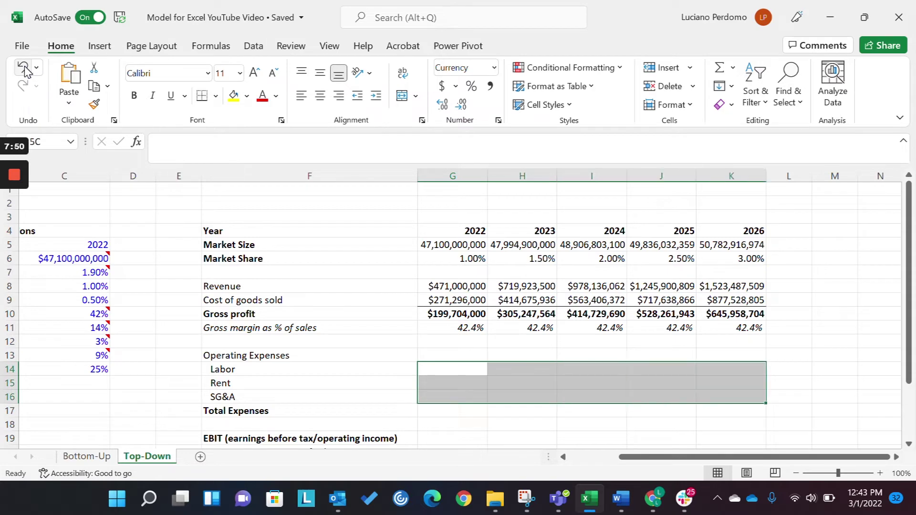
pyautogui.press('Left')
pyautogui.press('Left')
pyautogui.press('Left')
pyautogui.press('Left')
pyautogui.press('Up')
pyautogui.press('Up')
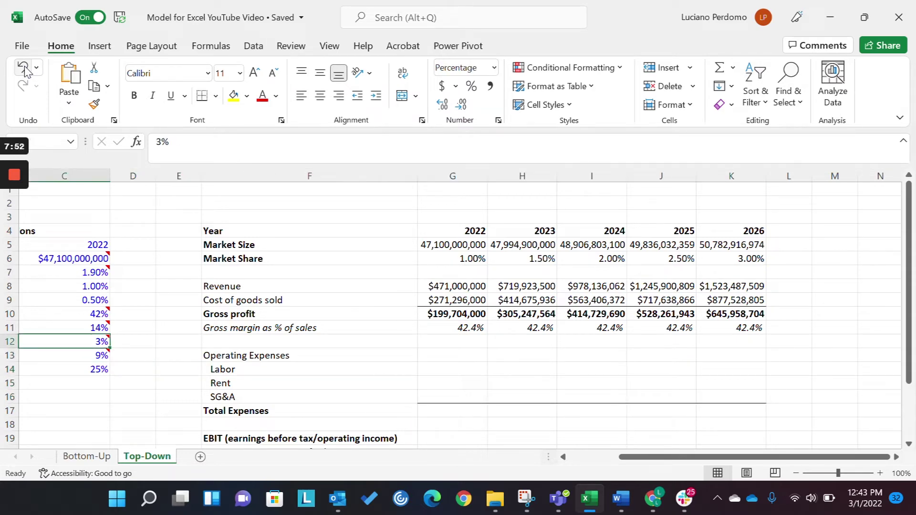
pyautogui.press('Up')
pyautogui.press('Down')
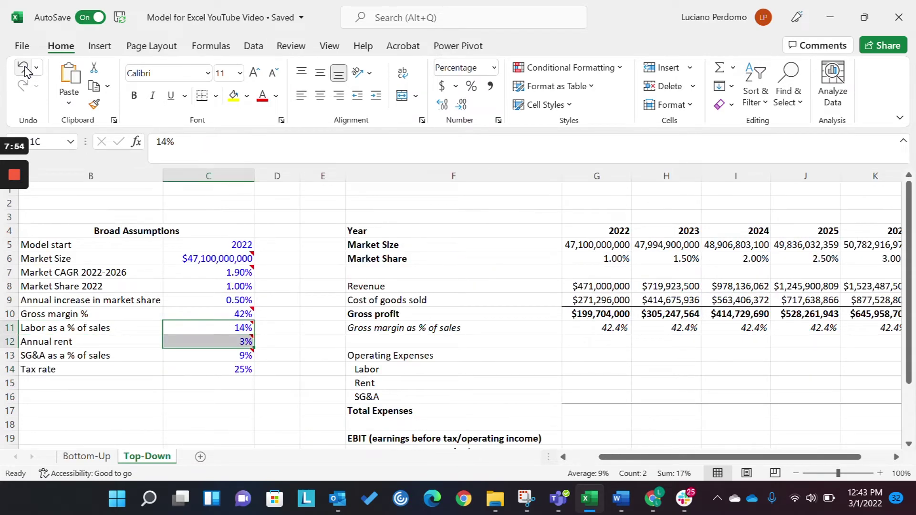
pyautogui.press('Up')
pyautogui.press('Right')
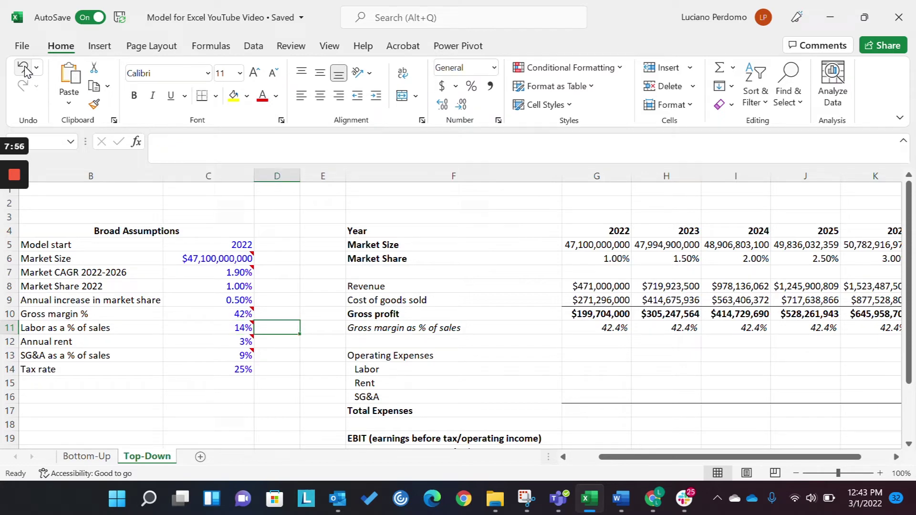
pyautogui.press('Right')
pyautogui.press('Down')
pyautogui.press('Down')
pyautogui.press('Down')
pyautogui.press('Right')
pyautogui.press('Right')
pyautogui.press('Right')
pyautogui.press('Left')
# Fill Labor, Rent and SG&A G14:K16 with =G$8*$C11, revenue times each percentage.
pyautogui.hotkey('shift', 'Down')
pyautogui.hotkey('shift', 'Down')
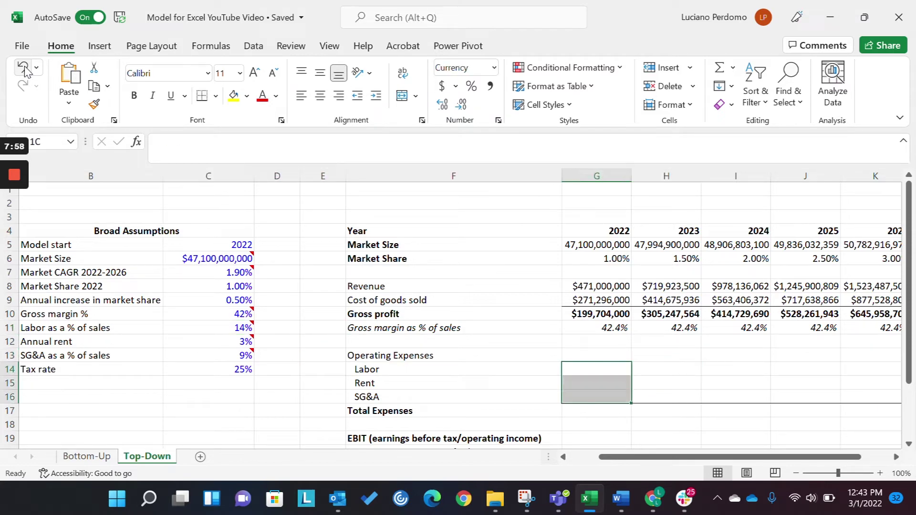
pyautogui.hotkey('shift', 'Right')
pyautogui.hotkey('shift', 'Right')
pyautogui.hotkey('shift', 'Right')
pyautogui.hotkey('shift', 'Right')
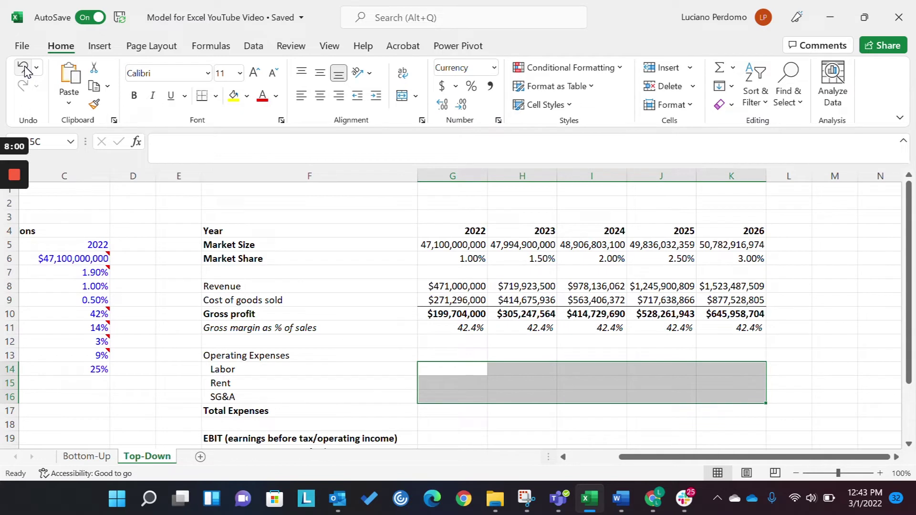
pyautogui.write('=')
pyautogui.press('Up')
pyautogui.press('Up')
pyautogui.press('Up')
pyautogui.press('Up')
pyautogui.press('Up')
pyautogui.press('Up')
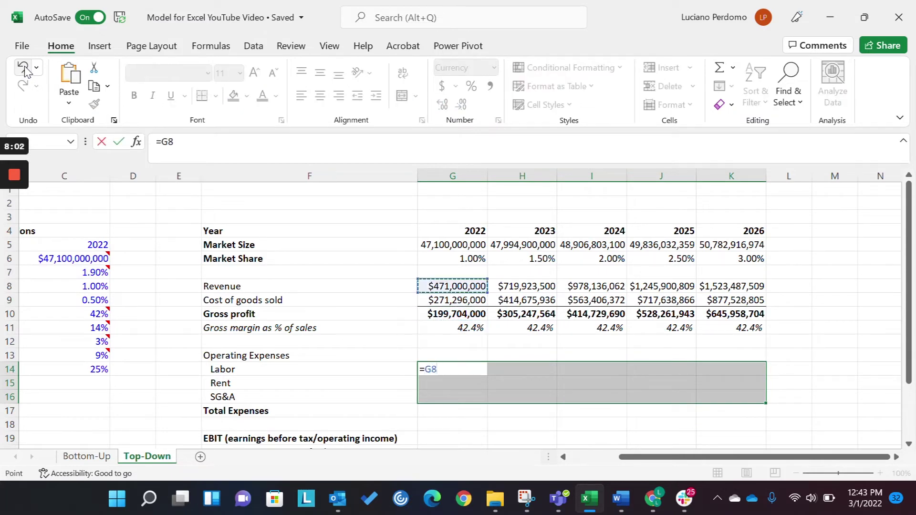
pyautogui.press('F4')
pyautogui.press('F4')
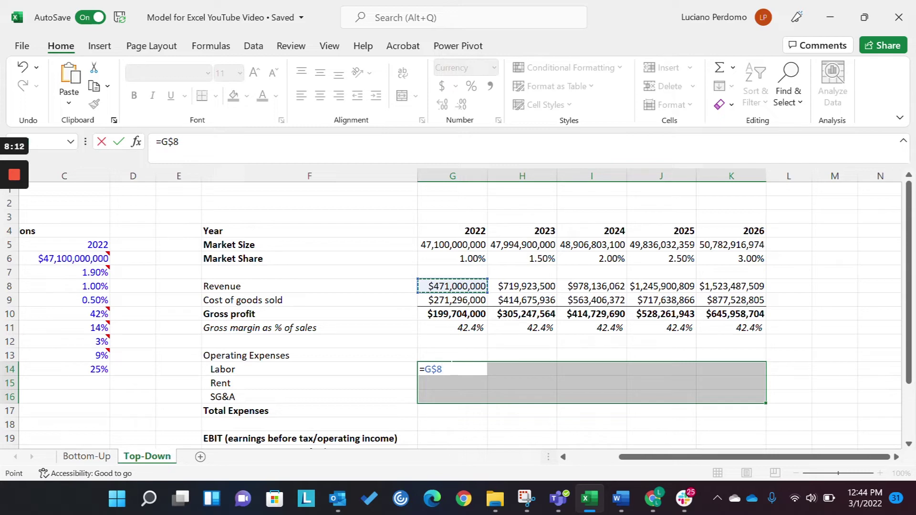
pyautogui.write('*')
pyautogui.hscroll(-2, 458, 310)
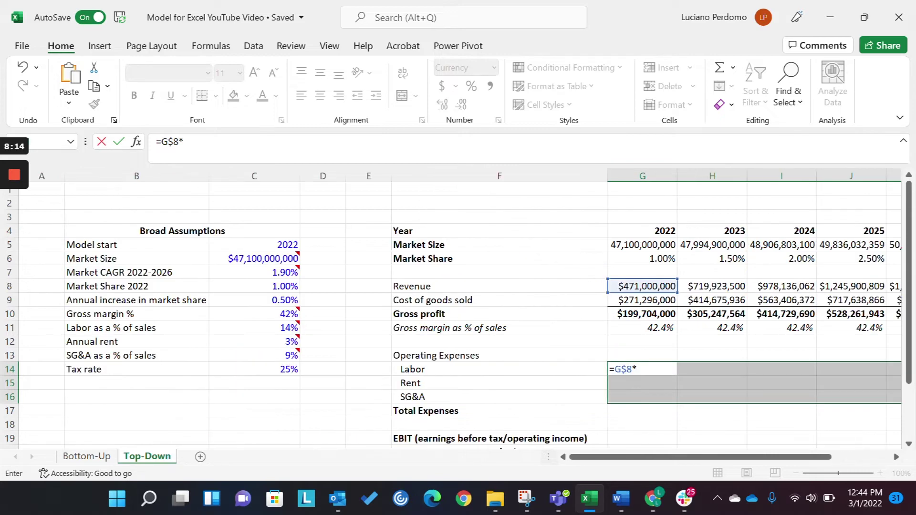
pyautogui.click(300, 320)
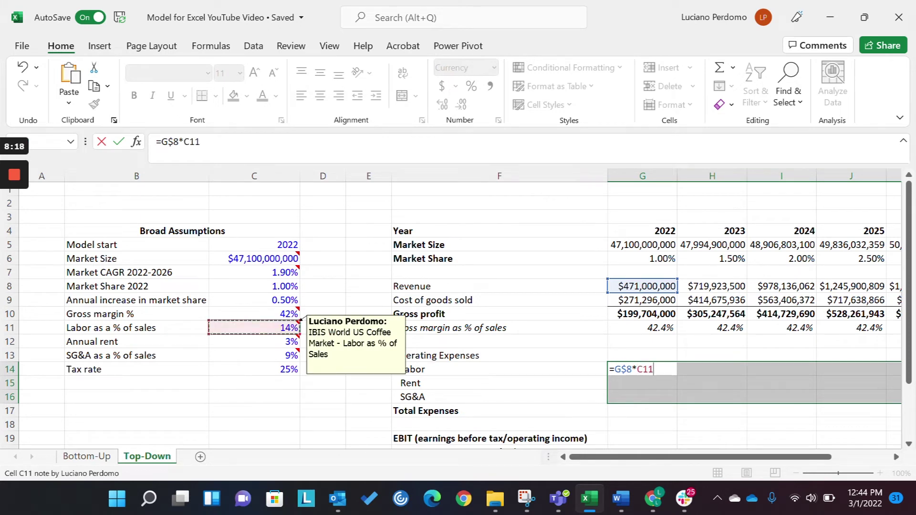
pyautogui.press('F4')
pyautogui.press('F4')
pyautogui.press('F4')
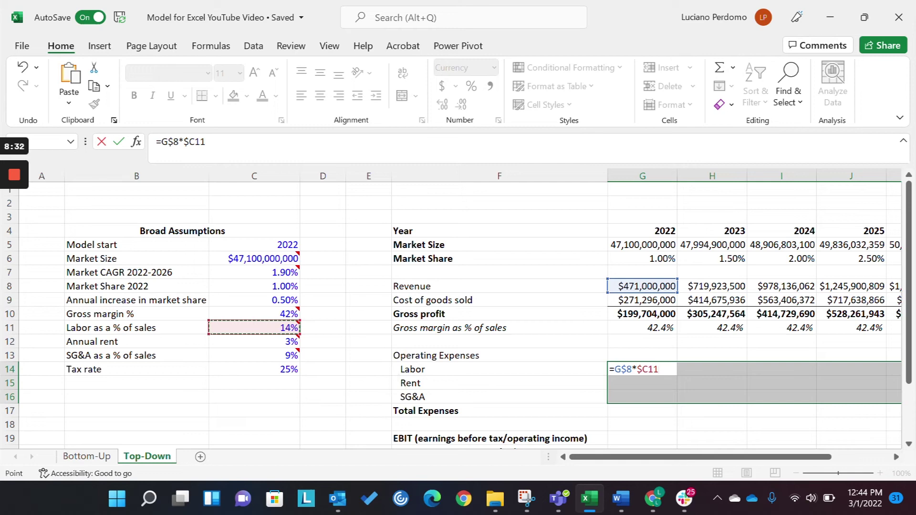
pyautogui.hotkey('ctrl', 'Return')
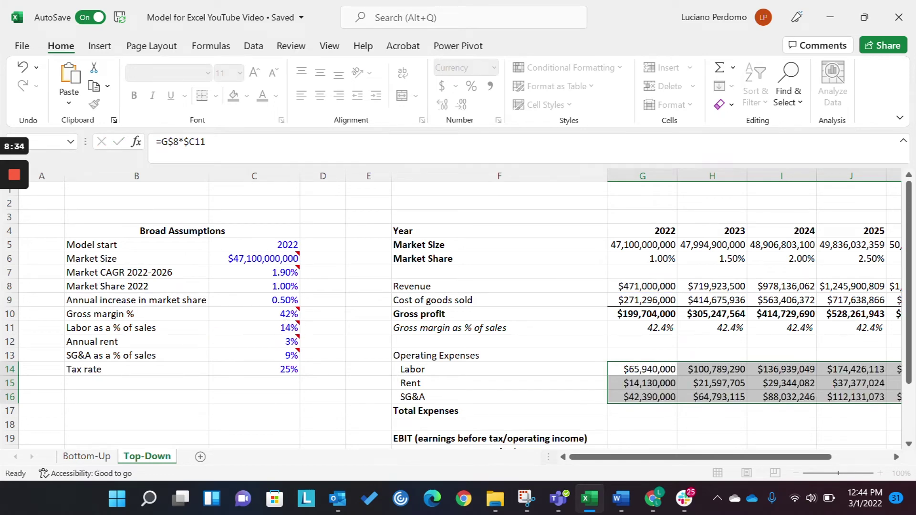
# Verify the copied 2023 Labor formula and the filled expense values across years.
pyautogui.press('Right')
pyautogui.press('Right')
pyautogui.press('Right')
pyautogui.press('Right')
pyautogui.press('Right')
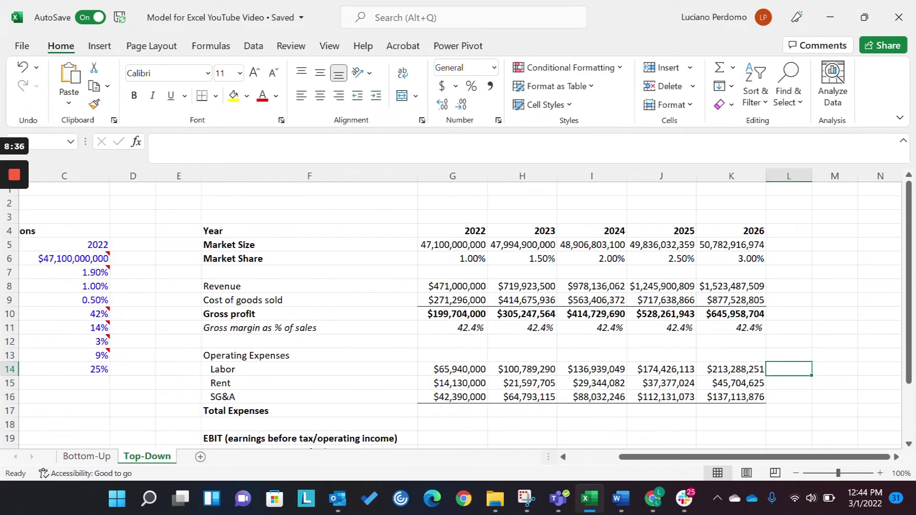
pyautogui.press('Left')
pyautogui.press('Left')
pyautogui.press('Left')
pyautogui.press('Left')
pyautogui.press('Left')
pyautogui.hotkey('shift', 'Down')
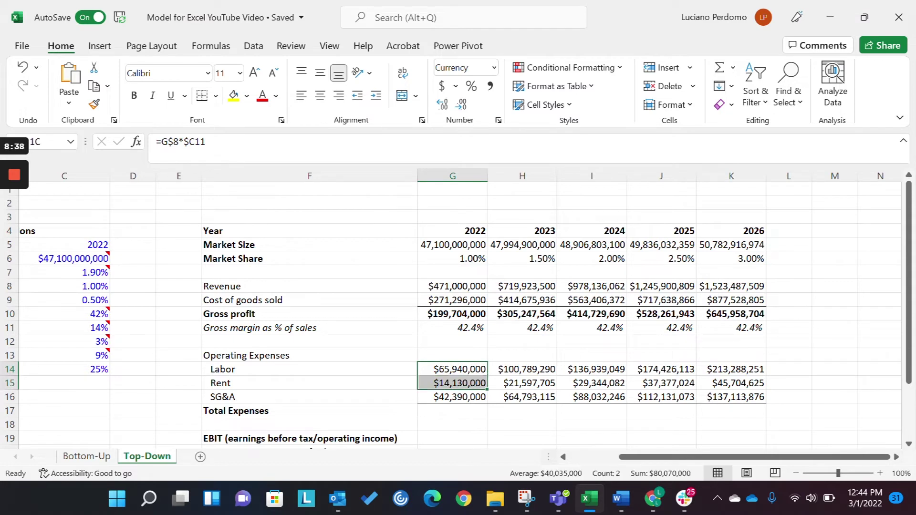
pyautogui.hotkey('shift', 'Down')
pyautogui.hotkey('shift', 'Down')
pyautogui.hotkey('shift', 'Up')
pyautogui.hotkey('shift', 'Right')
pyautogui.hotkey('shift', 'Right')
pyautogui.hotkey('shift', 'Right')
pyautogui.hotkey('shift', 'Right')
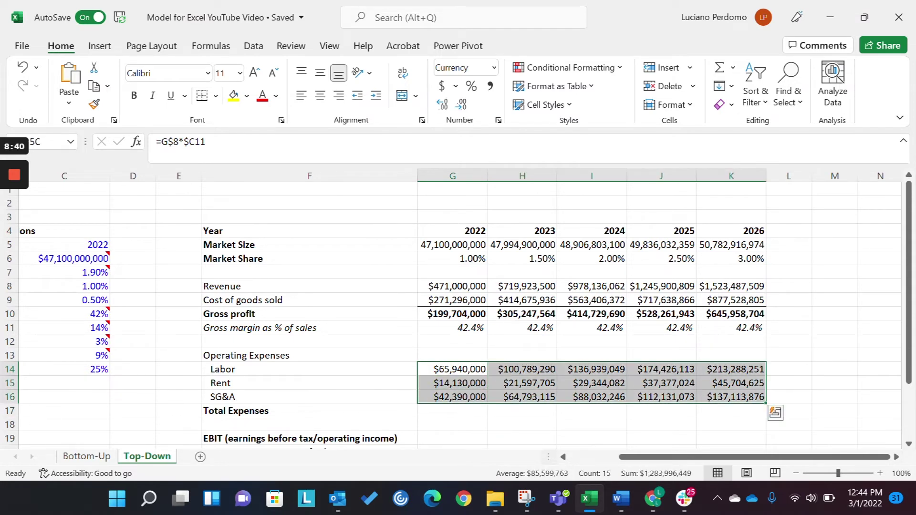
pyautogui.press('Left')
pyautogui.press('Right')
pyautogui.hotkey('shift', 'Down')
pyautogui.hotkey('shift', 'Down')
pyautogui.hotkey('shift', 'Right')
pyautogui.hotkey('shift', 'Right')
pyautogui.hotkey('shift', 'Right')
pyautogui.hotkey('shift', 'Right')
pyautogui.press('Left')
pyautogui.press('Right')
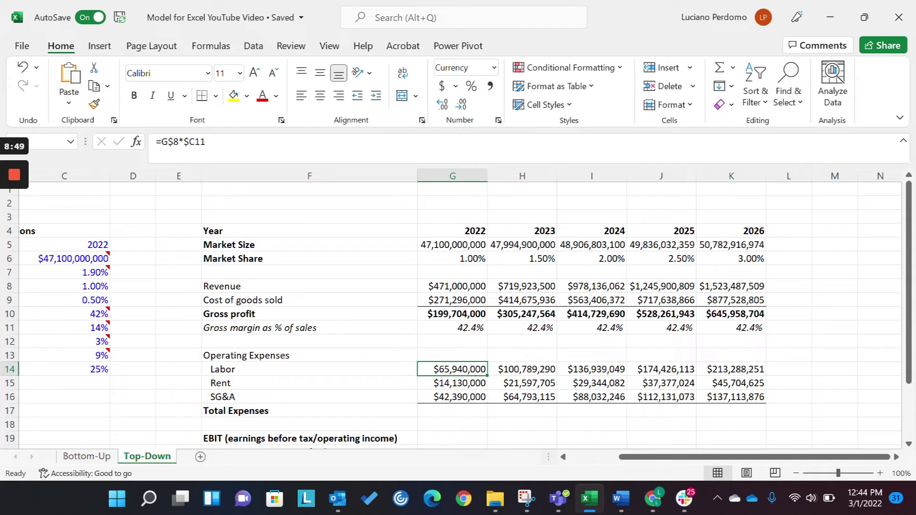
# Check the 2022 operating expense total and select empty cells beside the three expense rows.
pyautogui.hotkey('shift', 'Down')
pyautogui.hotkey('shift', 'Down')
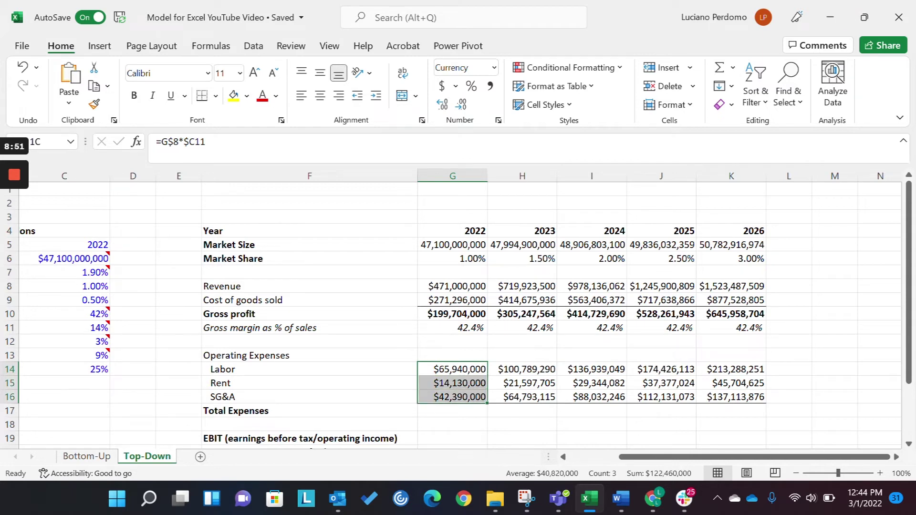
pyautogui.press('Left')
pyautogui.press('Right')
pyautogui.hotkey('shift', 'Down')
pyautogui.hotkey('shift', 'Down')
pyautogui.hotkey('shift', 'Right')
pyautogui.hotkey('shift', 'Right')
pyautogui.hotkey('shift', 'Right')
pyautogui.hotkey('shift', 'Right')
pyautogui.press('Left')
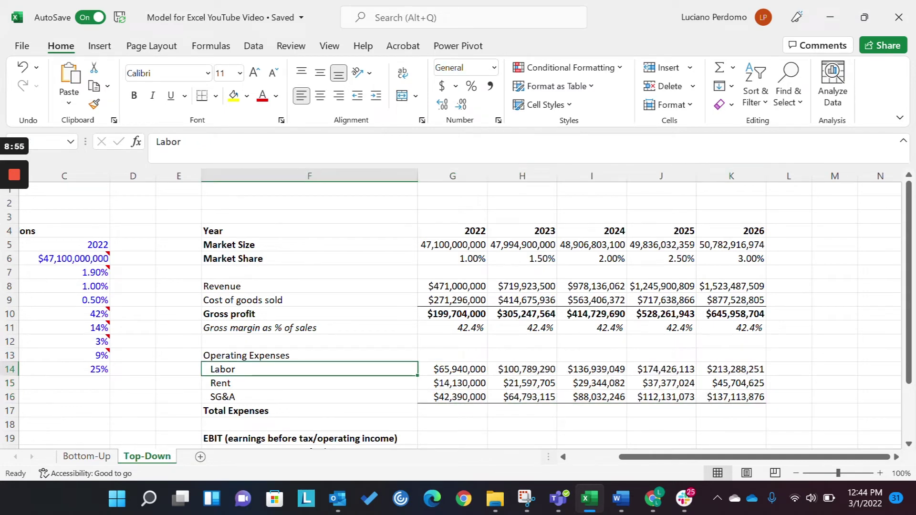
pyautogui.press('Right')
pyautogui.press('Right')
pyautogui.press('Right')
pyautogui.press('Right')
pyautogui.press('Right')
pyautogui.press('Right')
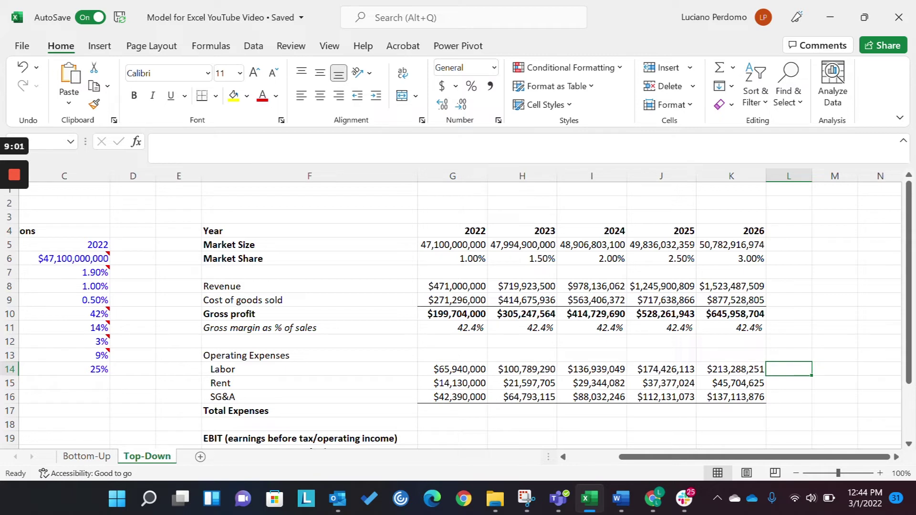
pyautogui.hotkey('shift', 'Down')
pyautogui.hotkey('shift', 'Down')
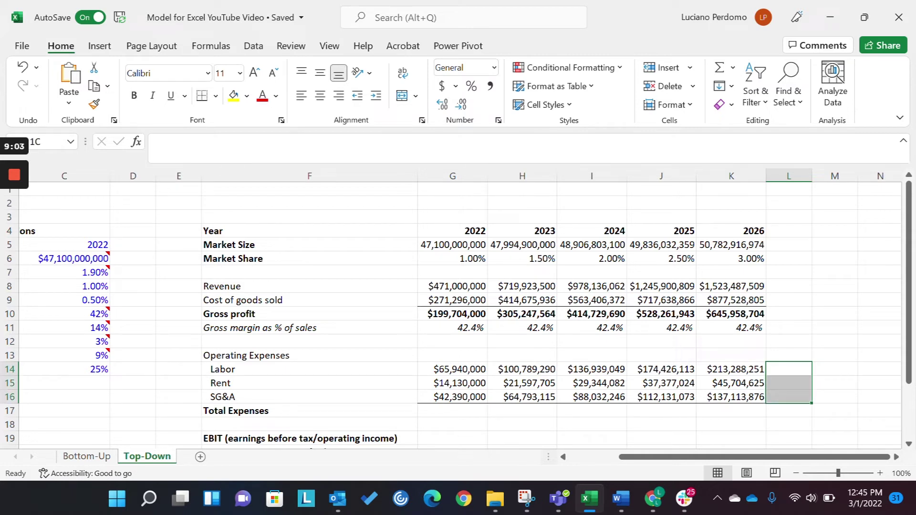
pyautogui.click(452, 327)
pyautogui.click(522, 327)
pyautogui.click(789, 327)
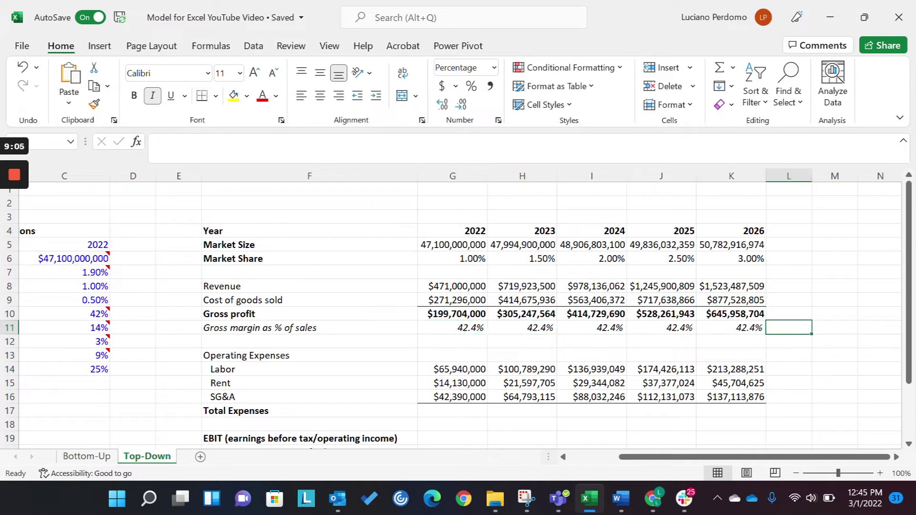
pyautogui.click(834, 341)
pyautogui.click(788, 368)
pyautogui.hotkey('shift', 'Down')
pyautogui.hotkey('shift', 'Down')
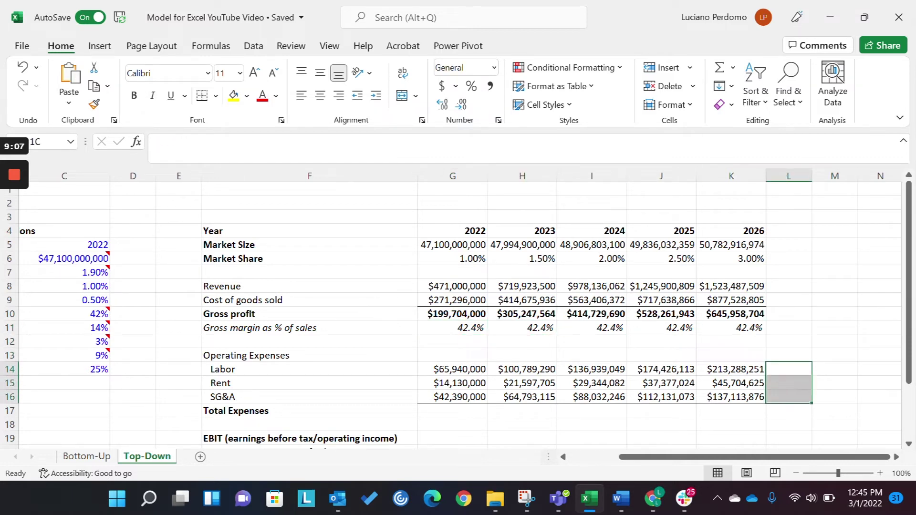
pyautogui.write('=')
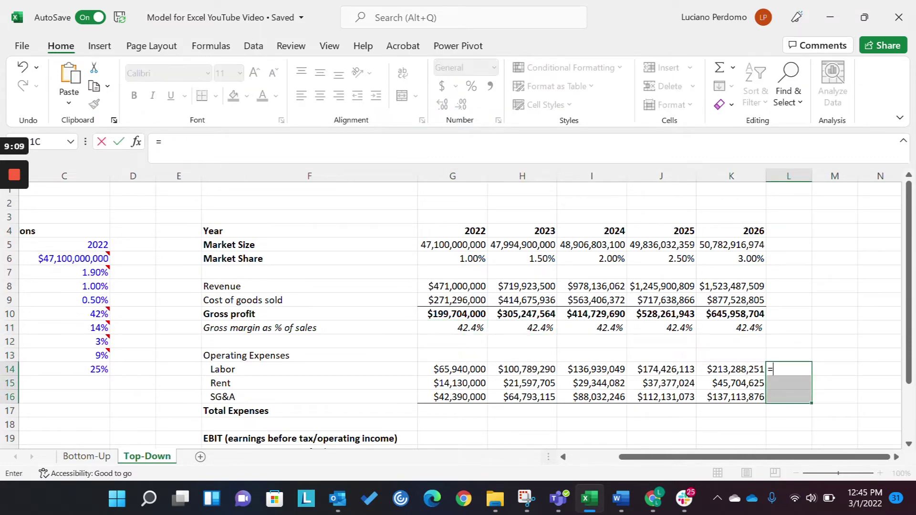
pyautogui.press('Left')
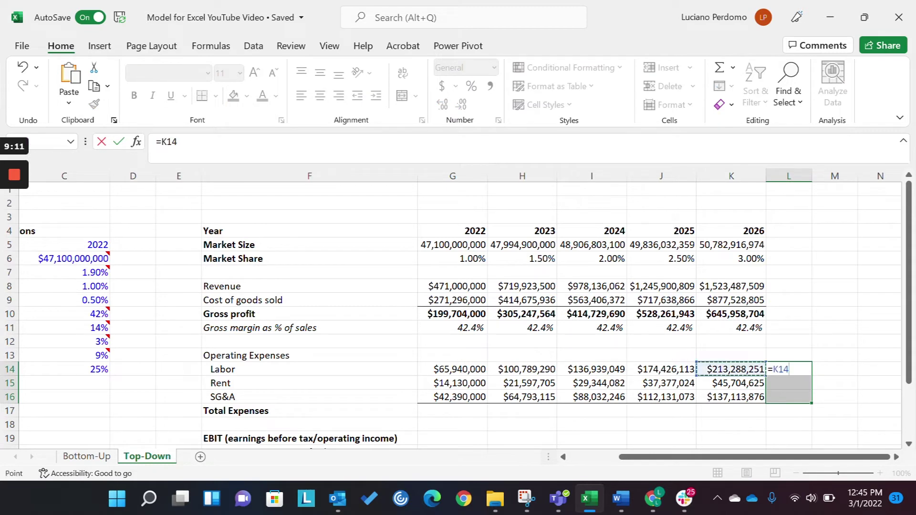
pyautogui.write('/')
pyautogui.press('Up')
pyautogui.press('Up')
pyautogui.press('Up')
pyautogui.press('Up')
pyautogui.press('Up')
pyautogui.press('Up')
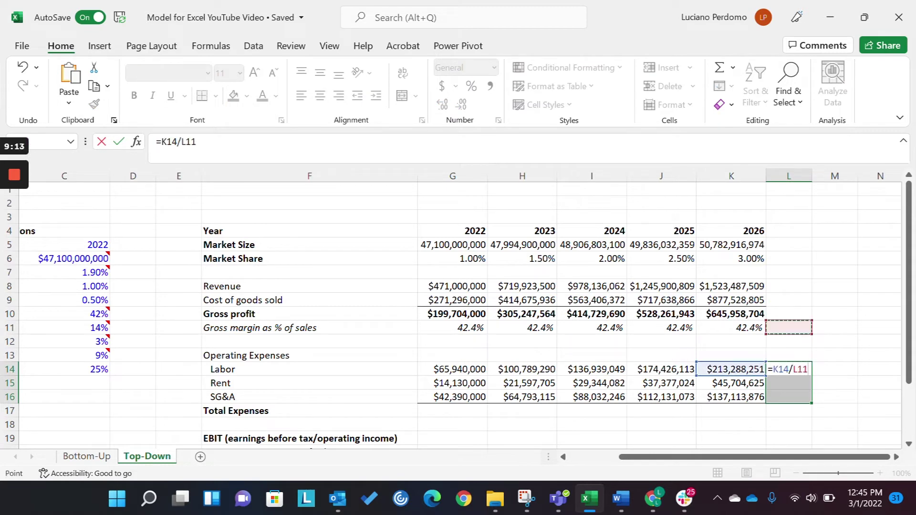
pyautogui.press('Left')
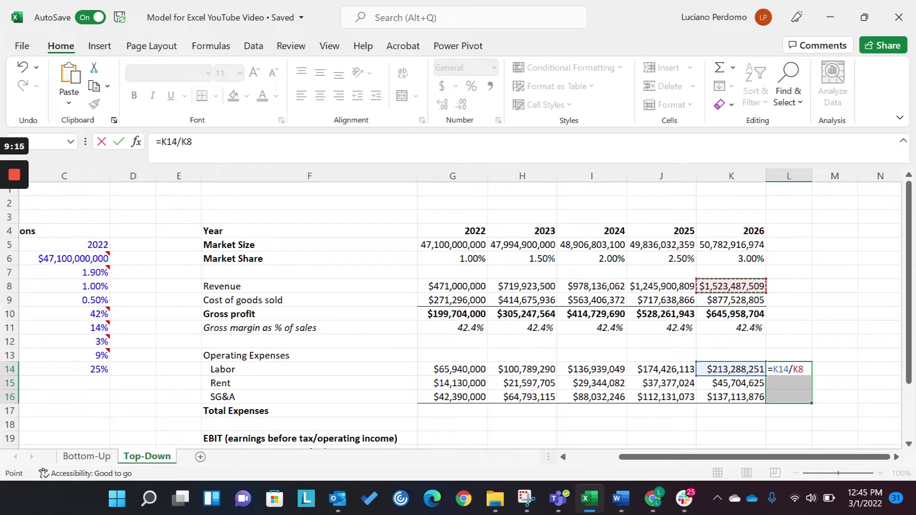
pyautogui.press('F4')
pyautogui.hotkey('ctrl', 'Return')
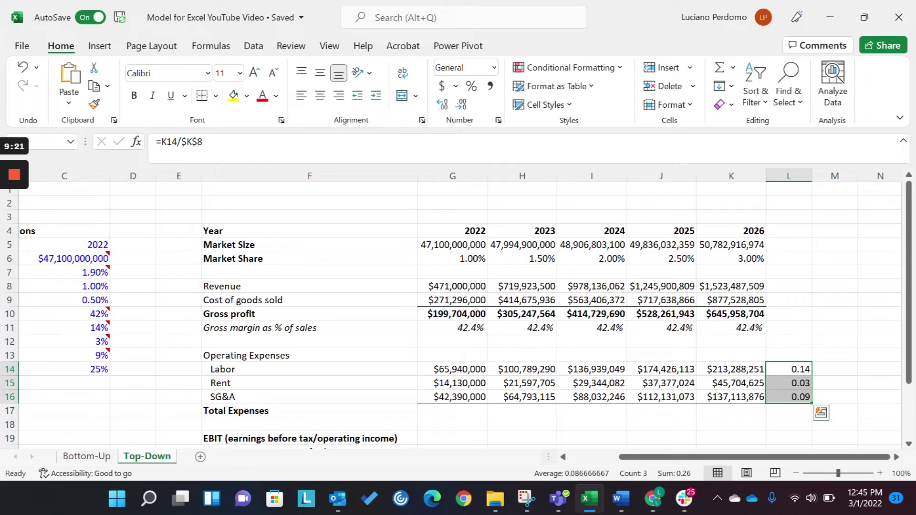
pyautogui.click(472, 87)
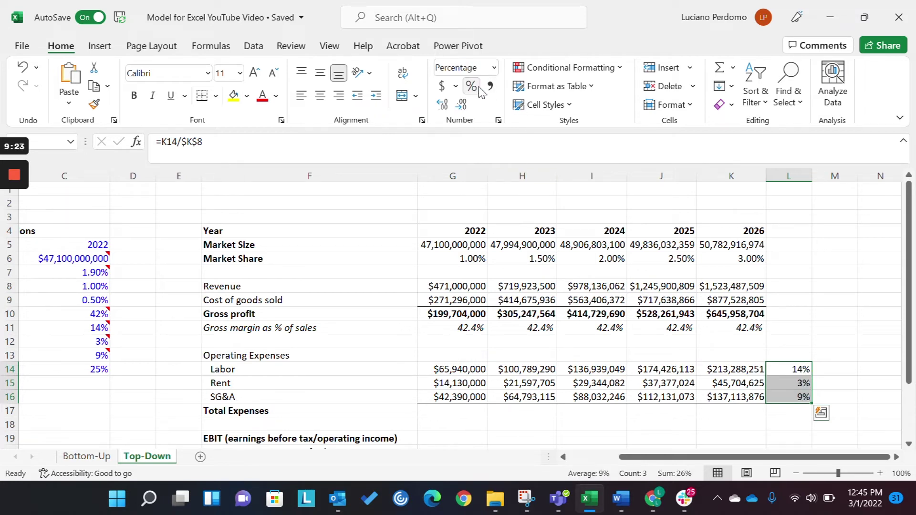
pyautogui.press('Right')
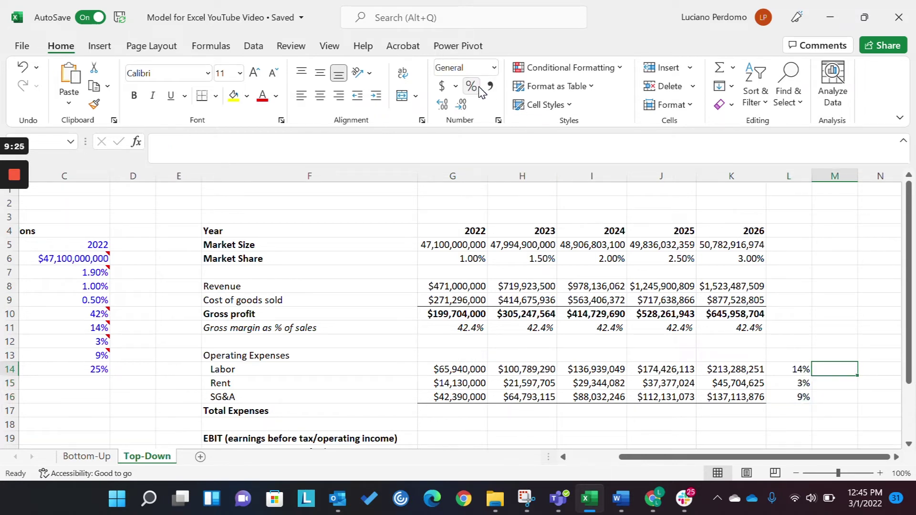
pyautogui.hotkey('shift', 'Down')
pyautogui.hotkey('shift', 'Down')
pyautogui.write('=')
pyautogui.press('Left')
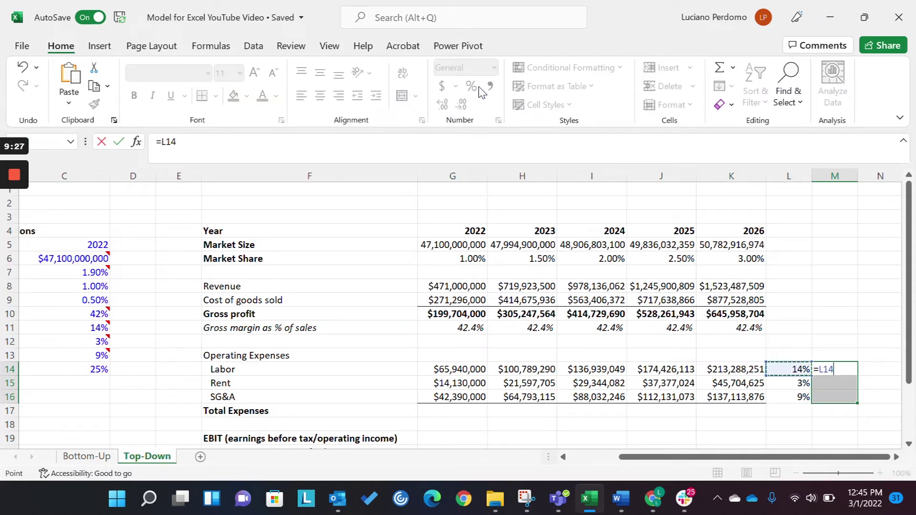
pyautogui.write('-')
pyautogui.press('Left')
pyautogui.press('Left')
pyautogui.press('Left')
pyautogui.press('Left')
pyautogui.press('Left')
pyautogui.press('Left')
pyautogui.press('Left')
pyautogui.press('Left')
pyautogui.press('Left')
pyautogui.press('Left')
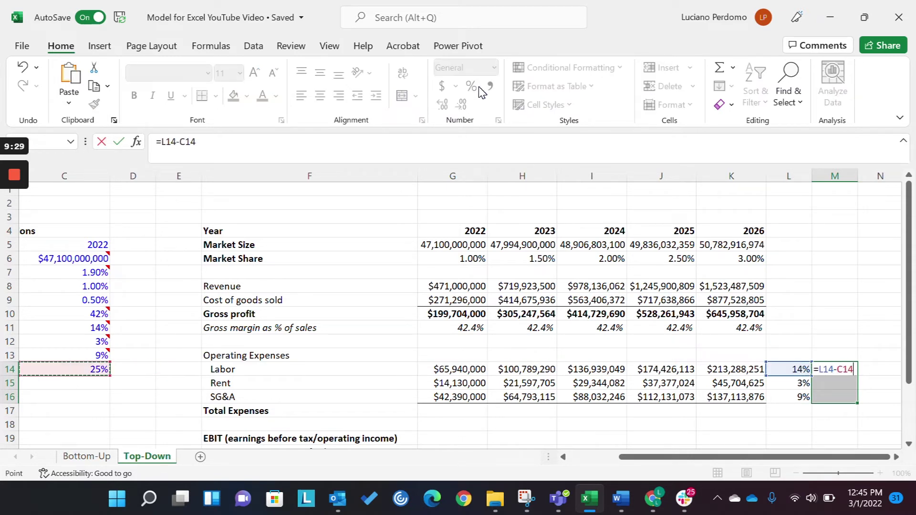
pyautogui.press('Up')
pyautogui.press('Up')
pyautogui.press('Up')
pyautogui.hotkey('ctrl', 'Return')
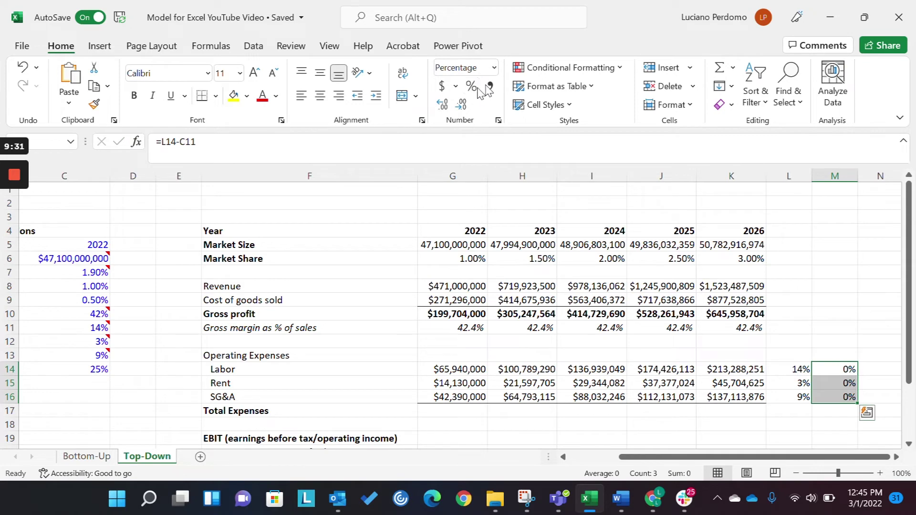
pyautogui.click(443, 104)
pyautogui.click(443, 104)
pyautogui.click(443, 104)
pyautogui.press('Left')
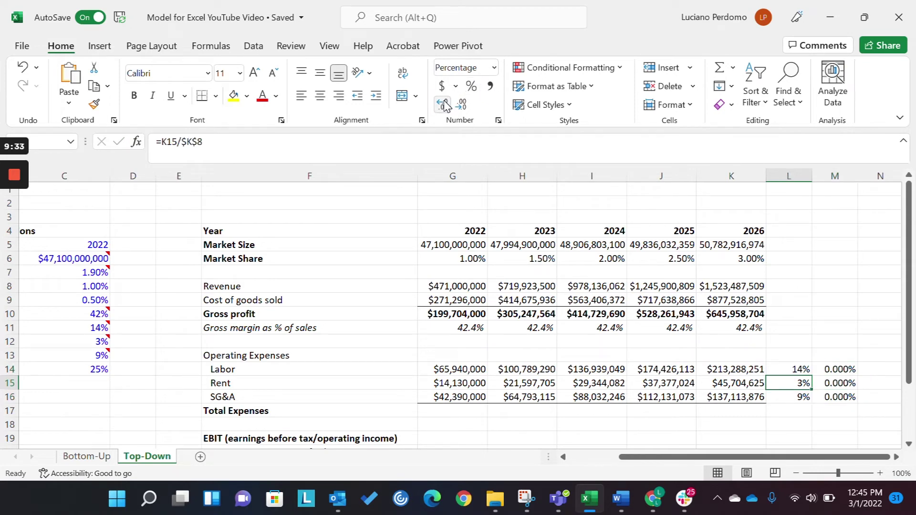
pyautogui.hotkey('shift', 'Down')
pyautogui.hotkey('shift', 'Down')
pyautogui.hotkey('shift', 'Right')
pyautogui.press('Right')
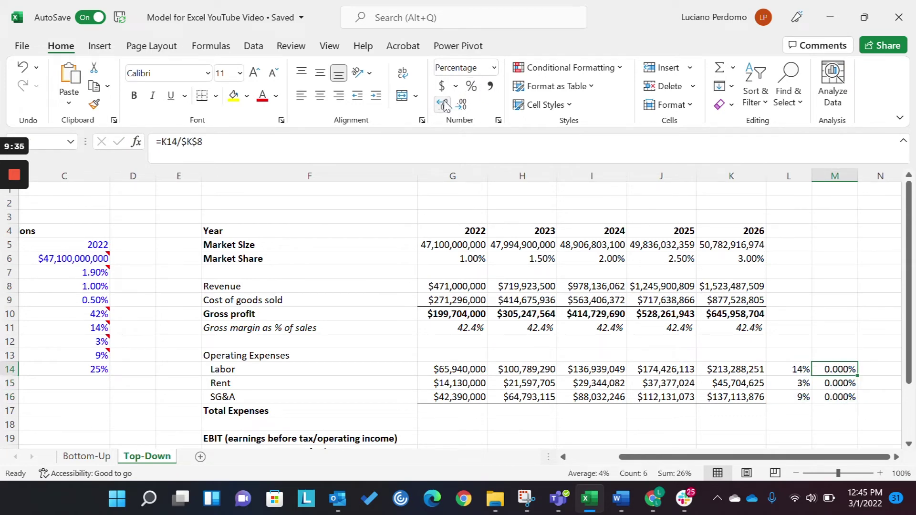
pyautogui.press('Right')
pyautogui.press('Left')
pyautogui.hotkey('shift', 'Down')
pyautogui.hotkey('shift', 'Down')
pyautogui.press('Left')
pyautogui.hotkey('shift', 'Down')
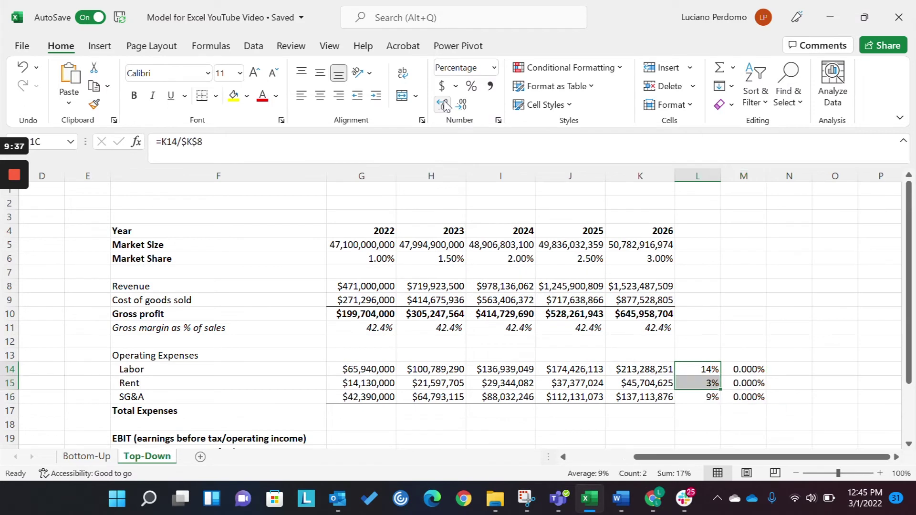
pyautogui.hotkey('shift', 'Down')
pyautogui.hotkey('shift', 'Right')
pyautogui.press('Delete')
# Fill Total Expenses G17:K17 with =SUM(G14:G16) for 2022–2026.
pyautogui.press('Left')
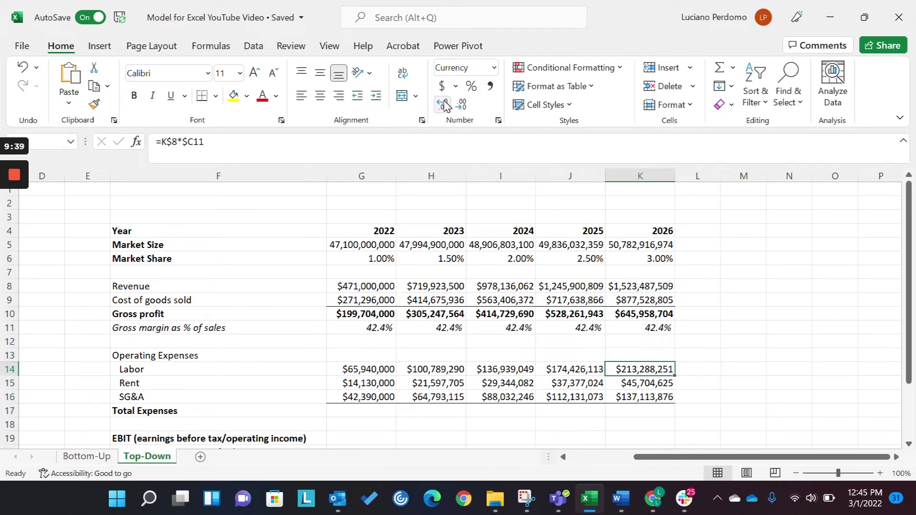
pyautogui.press('Left')
pyautogui.press('Left')
pyautogui.press('Left')
pyautogui.press('Left')
pyautogui.press('Left')
pyautogui.press('Down')
pyautogui.press('Down')
pyautogui.press('Down')
pyautogui.press('Right')
pyautogui.hotkey('shift', 'Right')
pyautogui.hotkey('shift', 'Right')
pyautogui.hotkey('shift', 'Right')
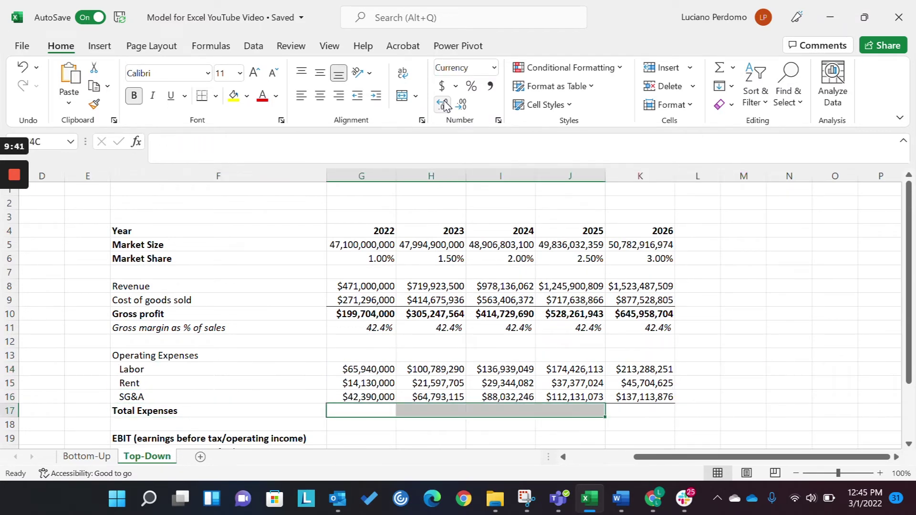
pyautogui.hotkey('shift', 'Right')
pyautogui.write('=sum')
pyautogui.press('Tab')
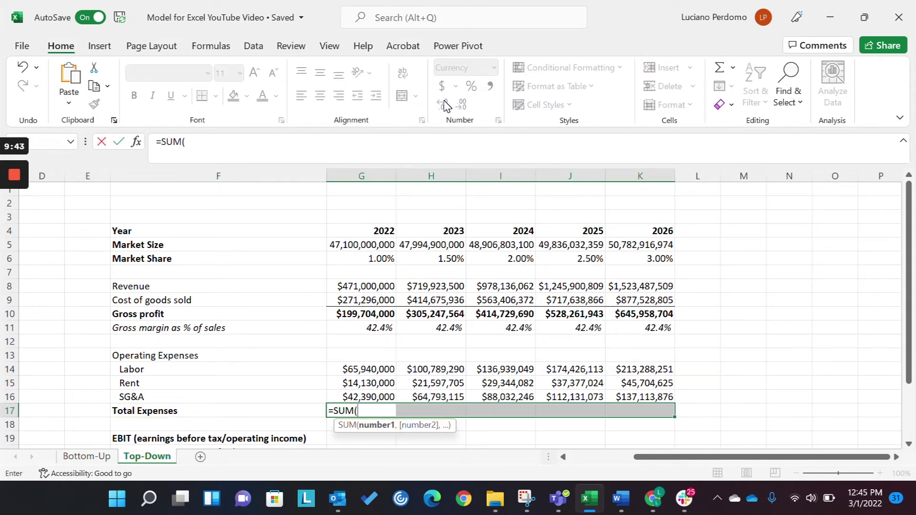
pyautogui.press('Up')
pyautogui.hotkey('shift', 'Up')
pyautogui.hotkey('shift', 'Up')
pyautogui.hotkey('ctrl', 'Return')
# Fill EBIT G19:K19 with =G10-G17, gross profit minus total expenses, and verify it.
pyautogui.press('Down')
pyautogui.press('Down')
pyautogui.press('Down')
pyautogui.press('Down')
pyautogui.press('Down')
pyautogui.press('Down')
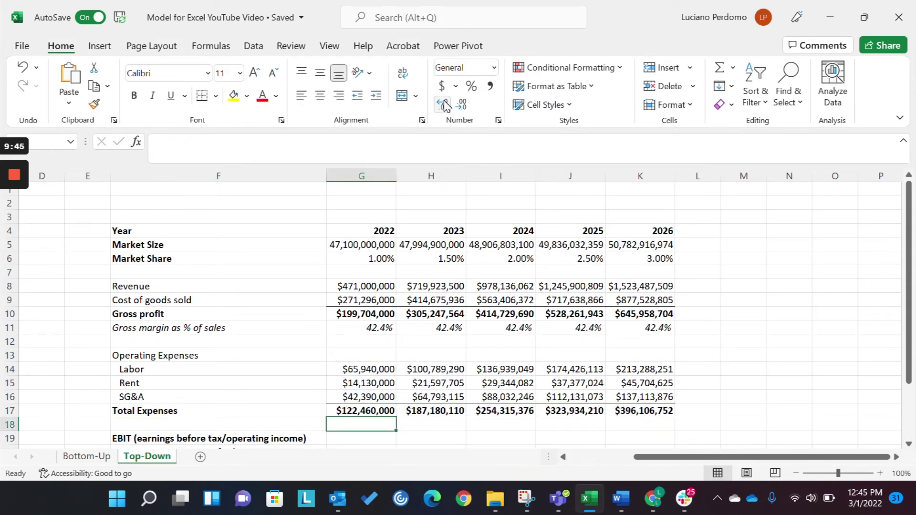
pyautogui.press('Up')
pyautogui.press('Up')
pyautogui.press('Up')
pyautogui.press('Up')
pyautogui.hotkey('shift', 'Right')
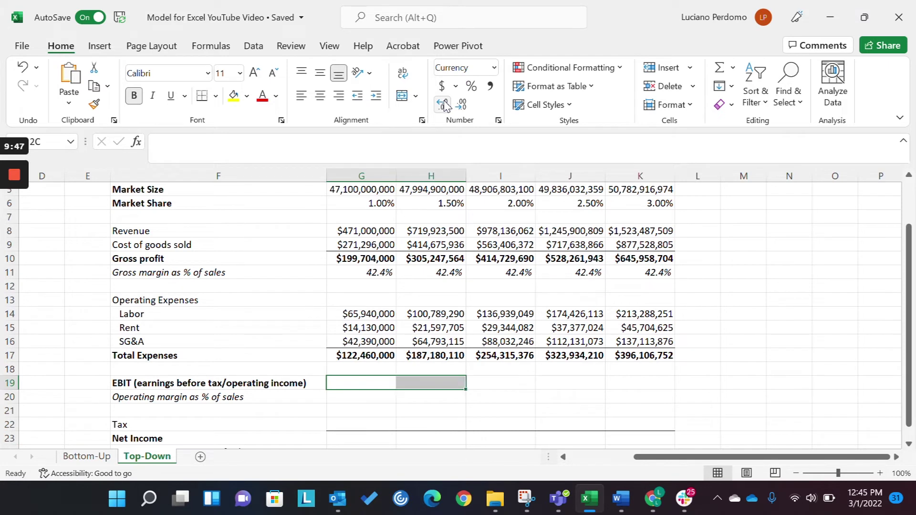
pyautogui.hotkey('shift', 'Right')
pyautogui.hotkey('shift', 'Right')
pyautogui.hotkey('shift', 'Right')
pyautogui.write('=')
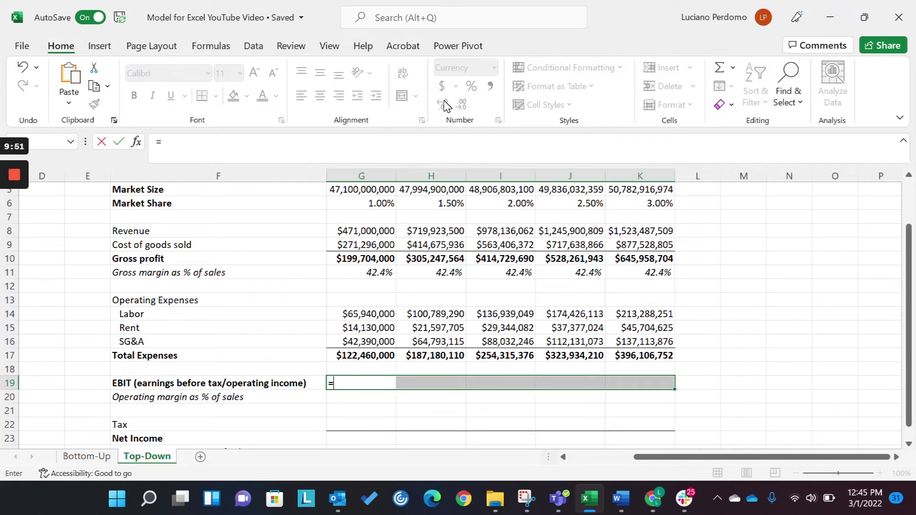
pyautogui.press('Up')
pyautogui.press('Up')
pyautogui.press('Up')
pyautogui.press('Up')
pyautogui.press('Up')
pyautogui.press('Up')
pyautogui.press('Up')
pyautogui.press('Up')
pyautogui.press('Up')
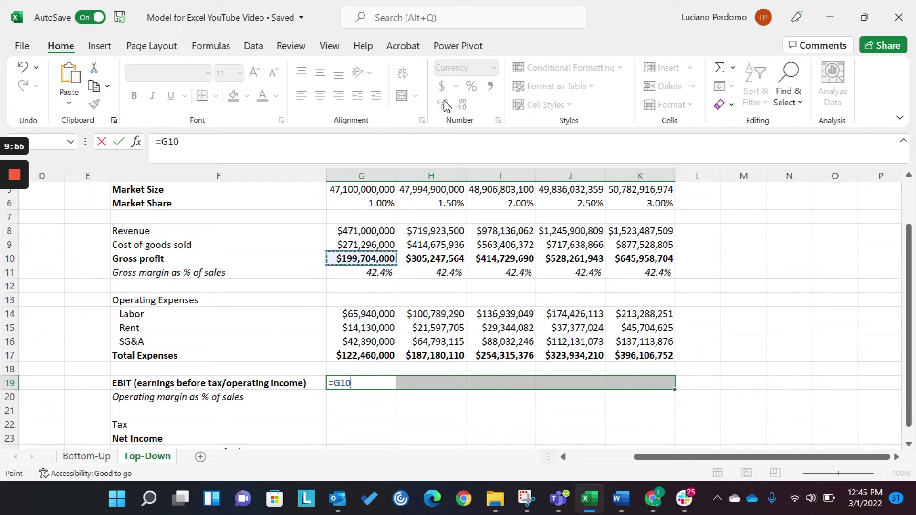
pyautogui.write('-')
pyautogui.press('Up')
pyautogui.press('Up')
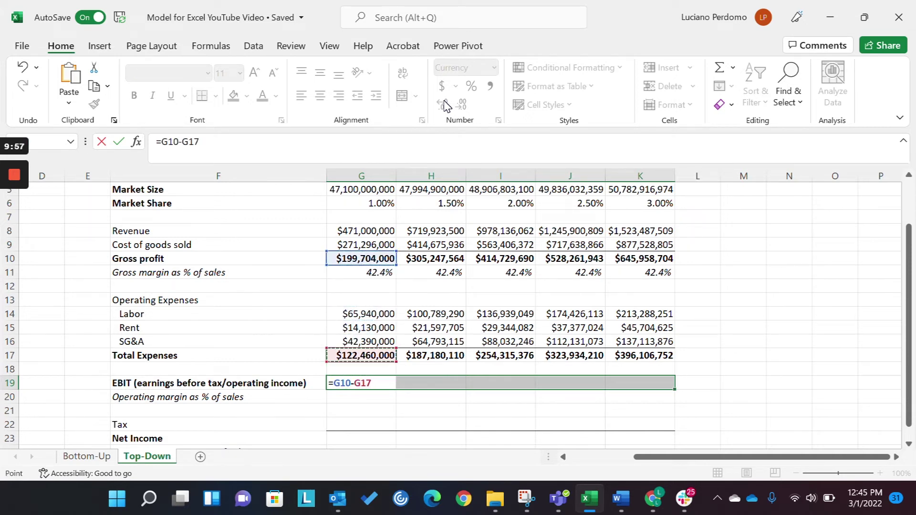
pyautogui.hotkey('ctrl', 'Return')
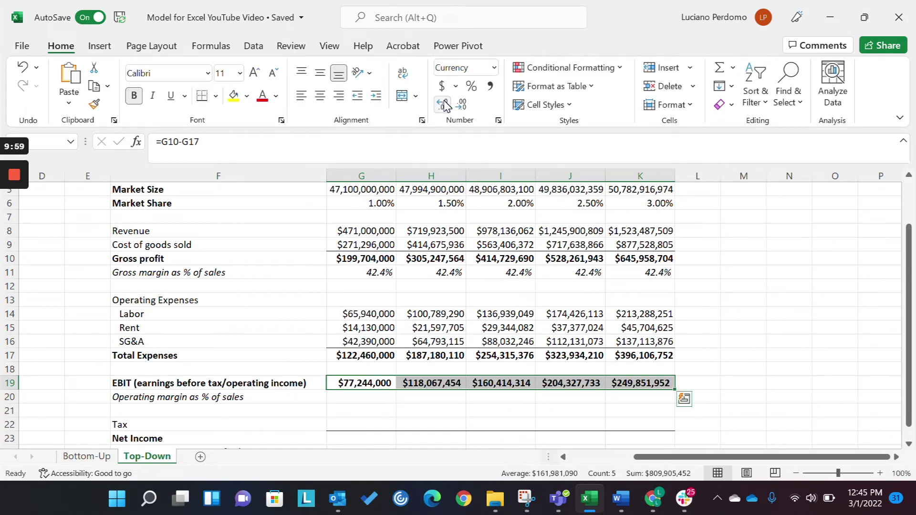
pyautogui.hotkey('shift', 'BackSpace')
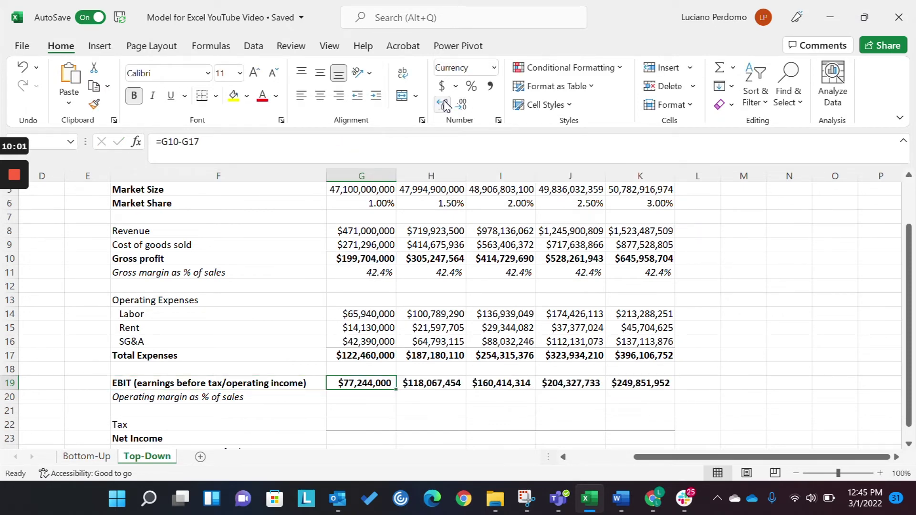
pyautogui.press('Right')
pyautogui.press('Right')
pyautogui.press('Right')
pyautogui.press('Right')
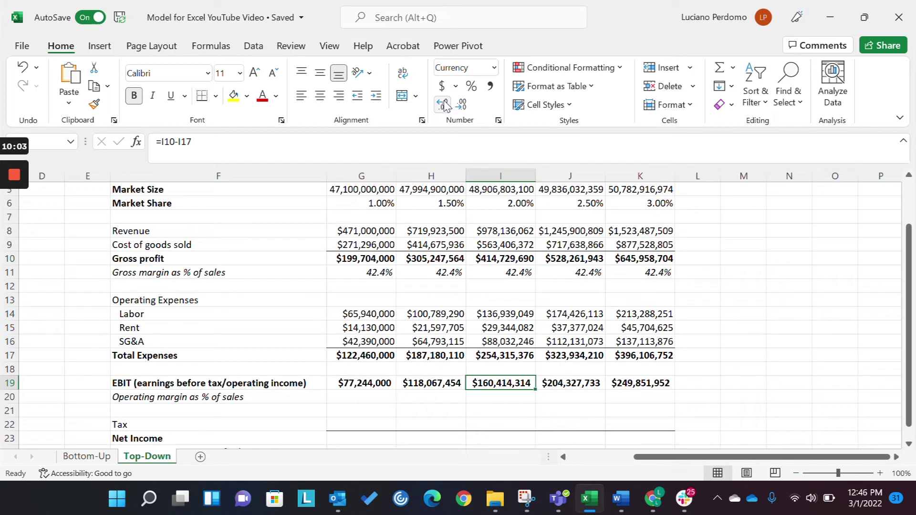
# Fill Operating margin G20:K20 with =G19/G8, EBIT divided by revenue.
pyautogui.press('Down')
pyautogui.press('Left')
pyautogui.press('Left')
pyautogui.press('Left')
pyautogui.press('Left')
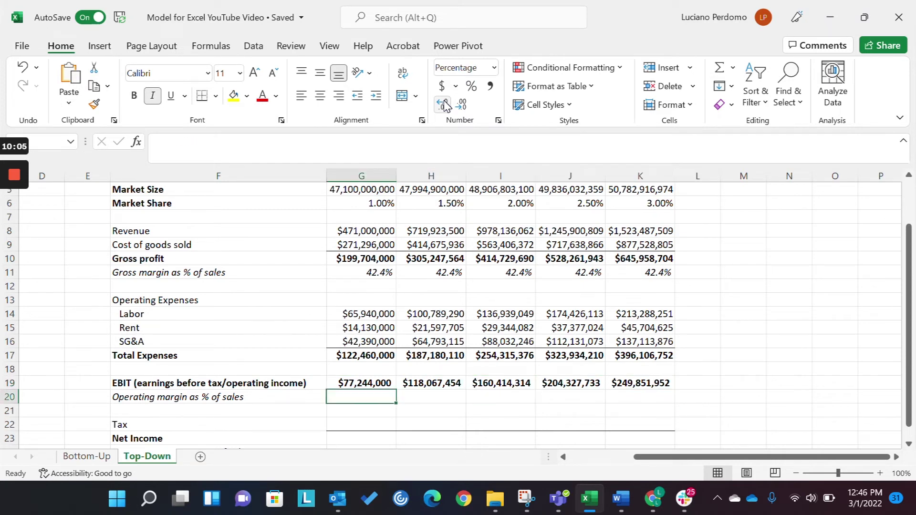
pyautogui.hotkey('shift', 'Right')
pyautogui.hotkey('shift', 'Right')
pyautogui.hotkey('shift', 'Right')
pyautogui.hotkey('shift', 'Right')
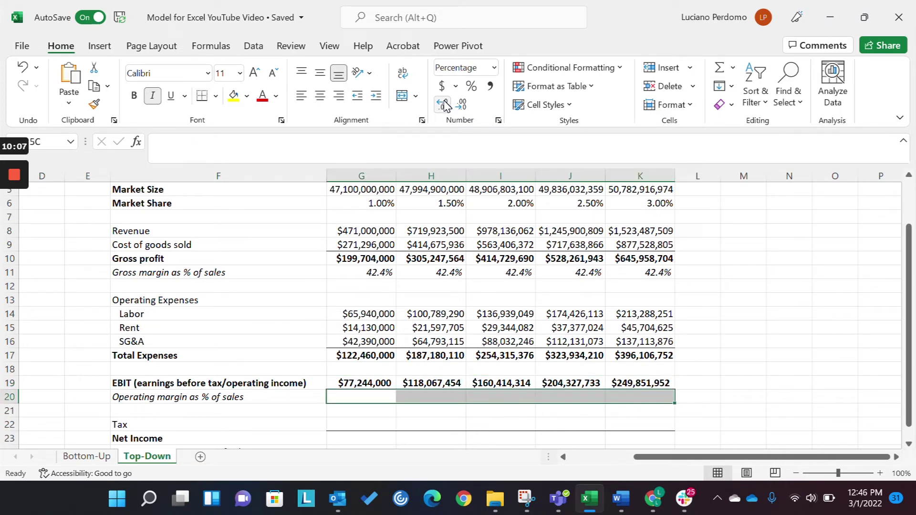
pyautogui.write('=')
pyautogui.press('Up')
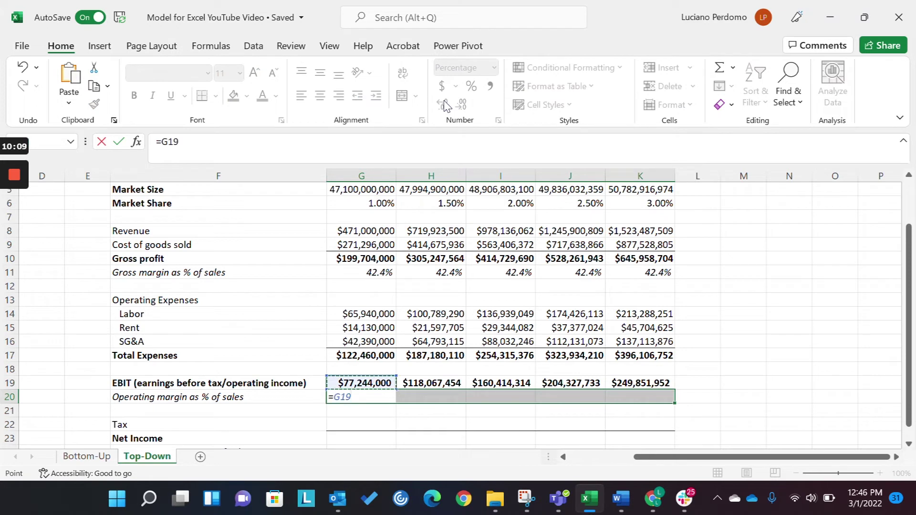
pyautogui.write('/')
pyautogui.press('Up')
pyautogui.press('Up')
pyautogui.press('Up')
pyautogui.press('Up')
pyautogui.press('Up')
pyautogui.press('Up')
pyautogui.press('Up')
pyautogui.press('Up')
pyautogui.press('Up')
pyautogui.press('Up')
pyautogui.press('Up')
pyautogui.press('Up')
pyautogui.press('Up')
pyautogui.press('Up')
pyautogui.press('Up')
pyautogui.press('Up')
pyautogui.press('Up')
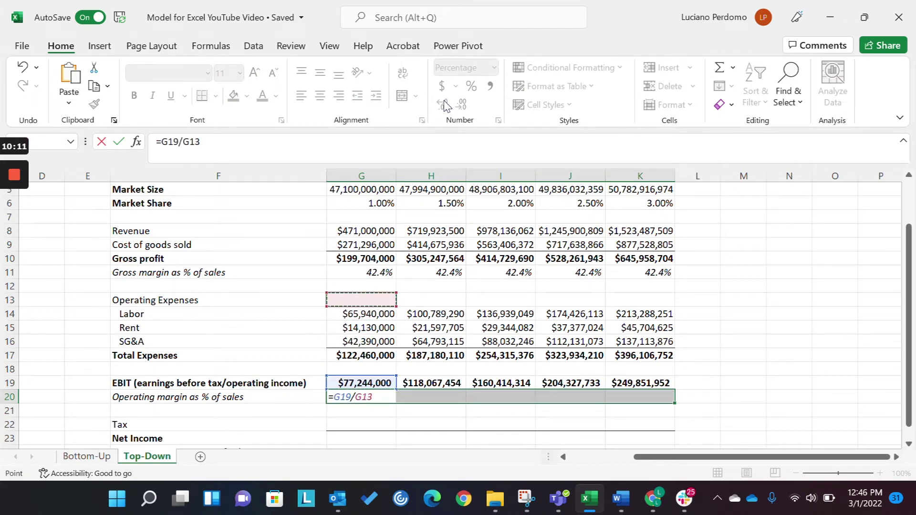
pyautogui.press('Down')
pyautogui.press('Down')
pyautogui.press('Down')
pyautogui.press('Down')
pyautogui.press('Down')
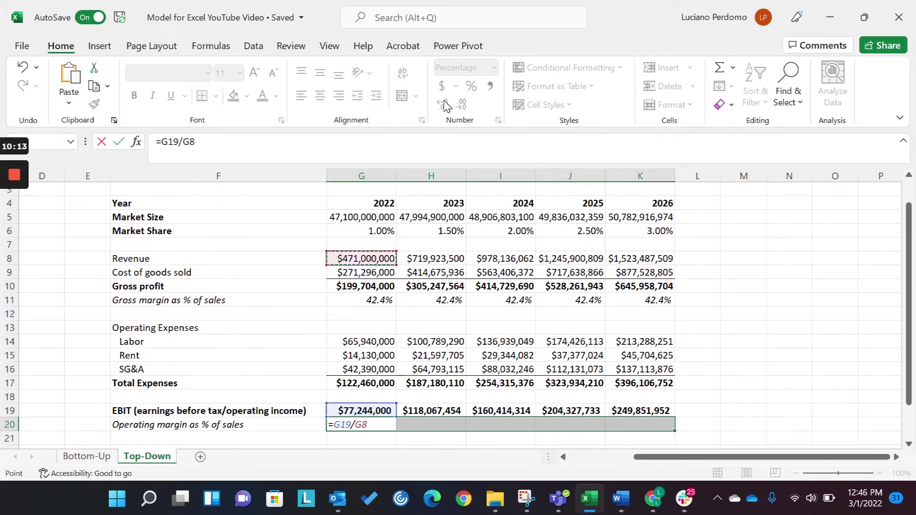
pyautogui.hotkey('ctrl', 'Return')
# Review the 16.4% operating margin formulas and compare with the gross margin row.
pyautogui.press('Left')
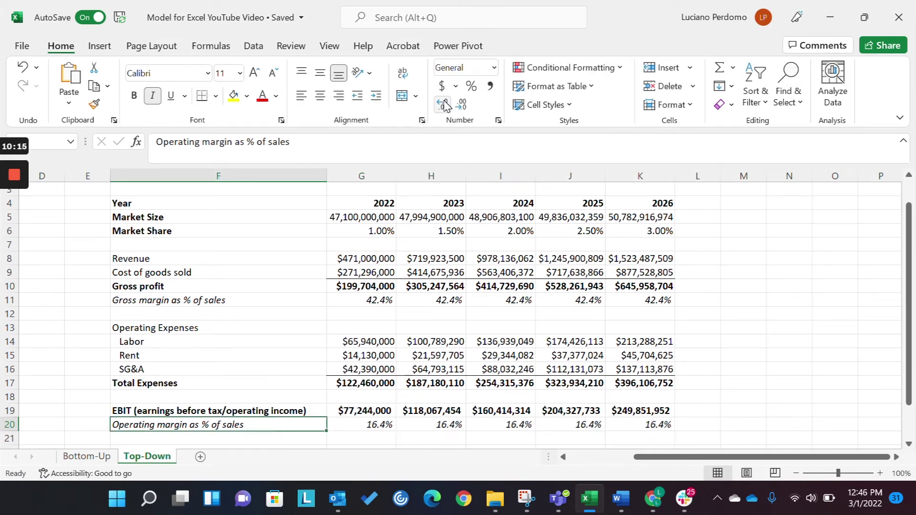
pyautogui.press('Right')
pyautogui.press('Right')
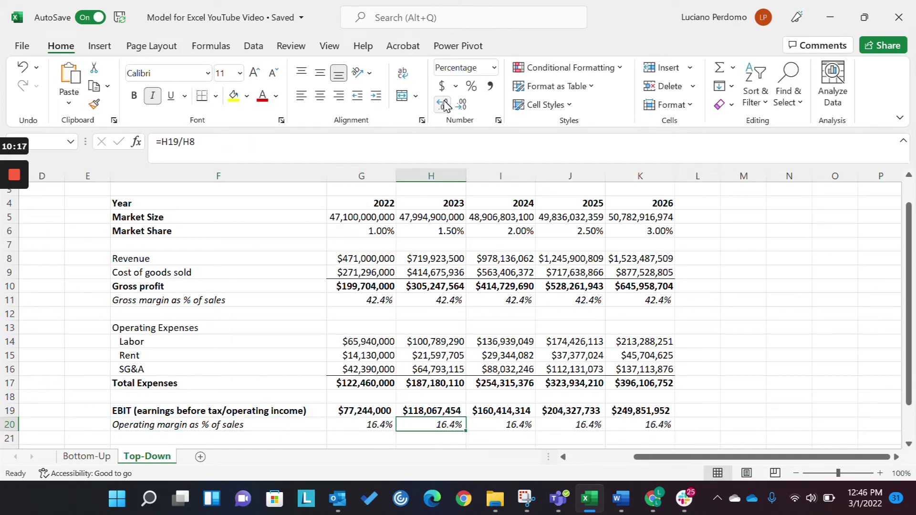
pyautogui.press('Right')
pyautogui.press('Right')
pyautogui.press('Right')
pyautogui.press('Left')
pyautogui.press('Left')
pyautogui.press('Left')
pyautogui.press('Up')
pyautogui.press('Up')
pyautogui.press('Up')
pyautogui.press('Up')
pyautogui.press('Up')
pyautogui.press('Up')
pyautogui.press('Up')
pyautogui.press('Up')
pyautogui.press('Up')
pyautogui.press('Left')
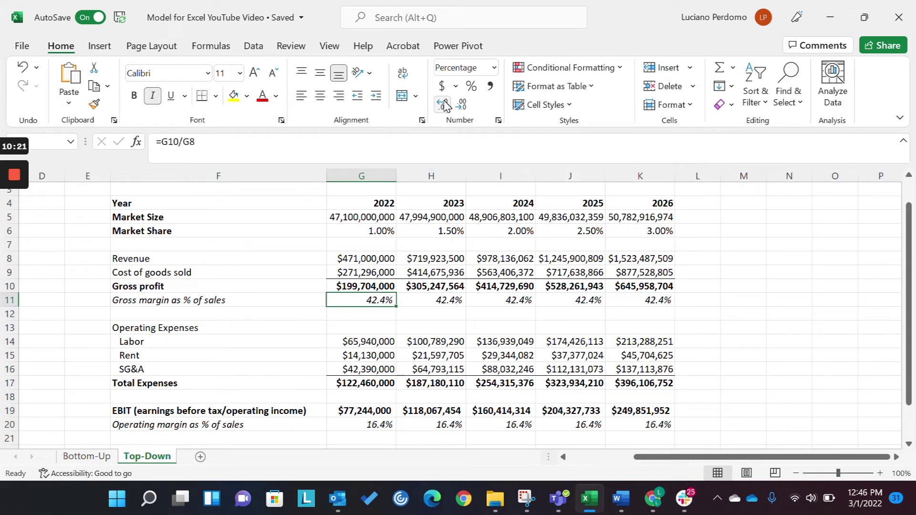
pyautogui.press('Right')
# Review the gross margin, operating expense assumptions and expense formulas before the tax rows.
pyautogui.press('Right')
pyautogui.press('Right')
pyautogui.press('Right')
pyautogui.press('Left')
pyautogui.press('Down')
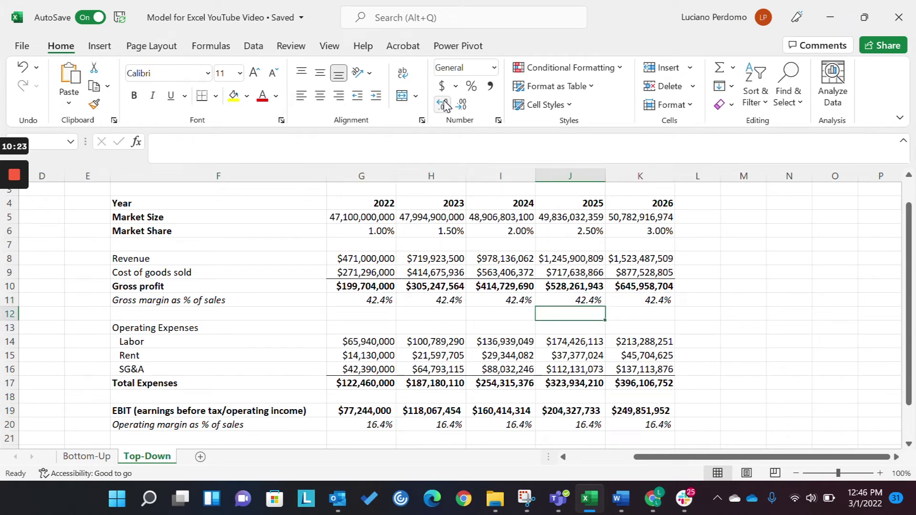
pyautogui.press('Down')
pyautogui.press('Down')
pyautogui.press('Left')
pyautogui.press('Home')
pyautogui.press('Right')
pyautogui.press('Right')
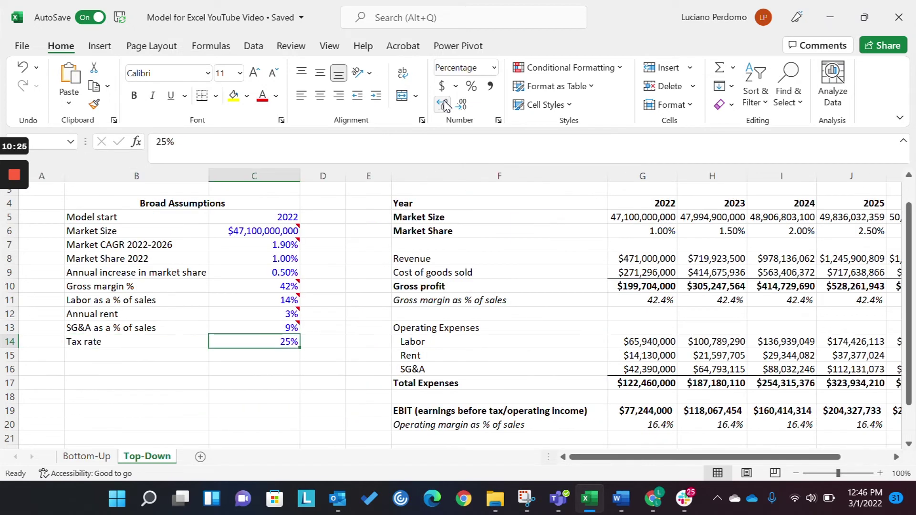
pyautogui.press('Up')
pyautogui.press('Up')
pyautogui.press('Up')
pyautogui.press('Up')
pyautogui.press('Down')
pyautogui.hotkey('shift', 'Down')
pyautogui.hotkey('shift', 'Down')
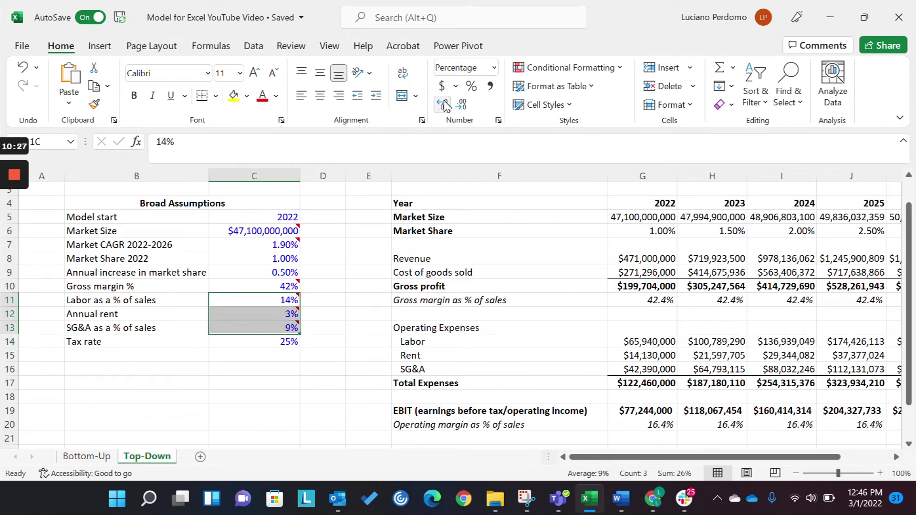
pyautogui.press('Right')
pyautogui.press('Right')
pyautogui.press('Right')
pyautogui.press('Right')
pyautogui.press('Right')
pyautogui.press('Right')
pyautogui.press('Right')
pyautogui.press('Down')
pyautogui.press('Down')
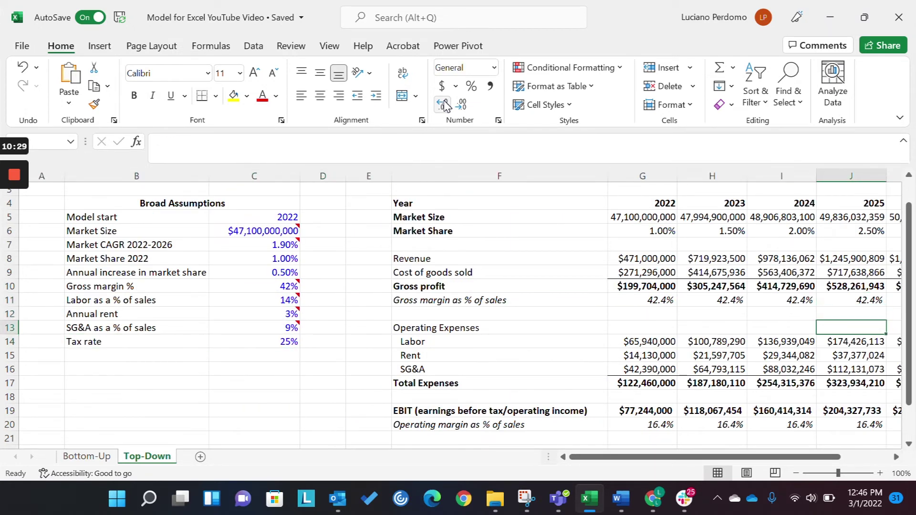
pyautogui.press('Down')
pyautogui.press('Right')
pyautogui.press('Down')
pyautogui.press('Left')
pyautogui.press('Down')
pyautogui.press('Down')
pyautogui.press('Down')
pyautogui.press('Down')
pyautogui.press('Down')
pyautogui.press('Down')
pyautogui.press('Down')
pyautogui.press('Down')
pyautogui.press('Down')
pyautogui.press('Down')
pyautogui.press('Down')
pyautogui.press('Down')
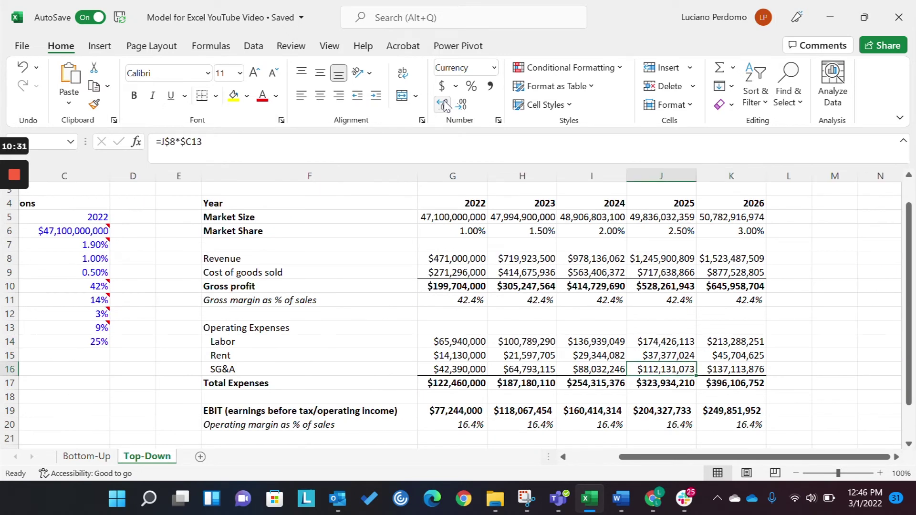
pyautogui.press('Left')
pyautogui.press('Up')
# Fill 2022–2026 Tax with =G19*$C$14, applying the 25% tax rate to EBIT.
pyautogui.press('Up')
pyautogui.press('Up')
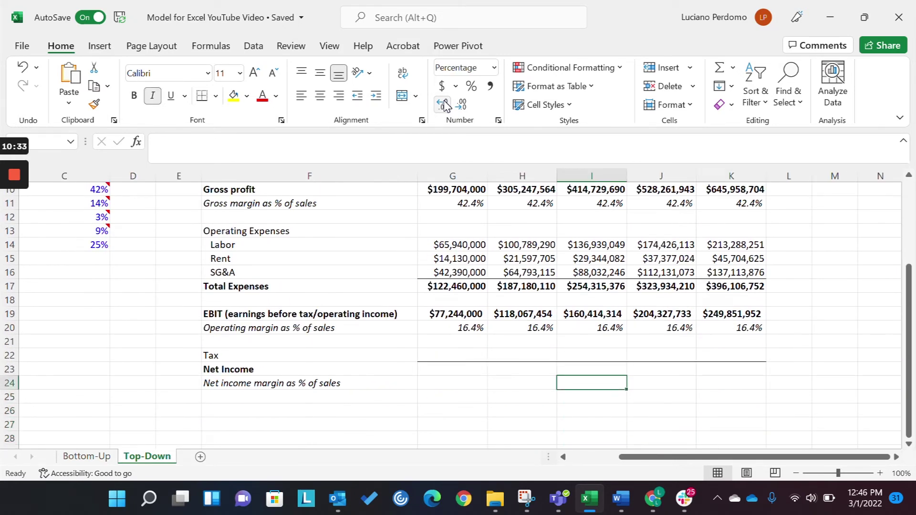
pyautogui.press('Up')
pyautogui.press('Left')
pyautogui.press('Up')
pyautogui.press('Left')
pyautogui.hotkey('shift', 'Right')
pyautogui.hotkey('shift', 'Right')
pyautogui.hotkey('shift', 'Right')
pyautogui.hotkey('shift', 'Right')
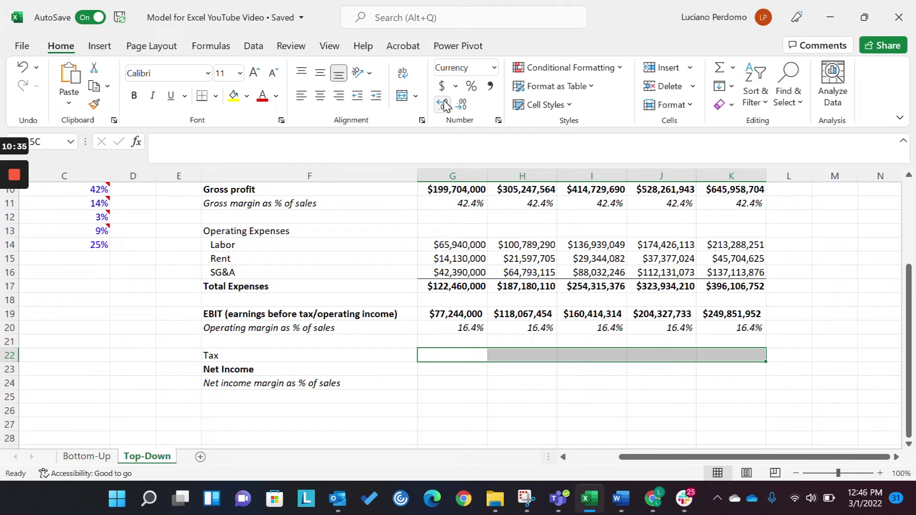
pyautogui.write('=')
pyautogui.press('Up')
pyautogui.press('Up')
pyautogui.press('Up')
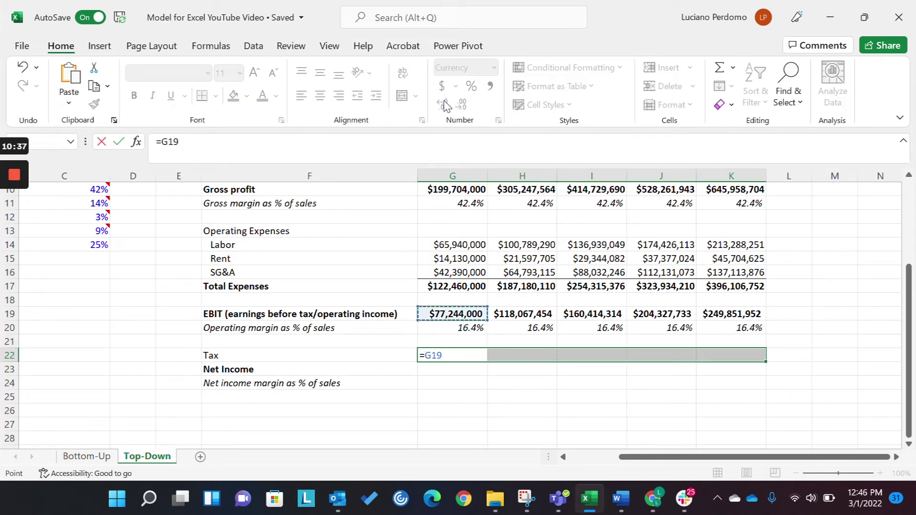
pyautogui.write('*')
pyautogui.press('Left')
pyautogui.press('Left')
pyautogui.press('Left')
pyautogui.press('Up')
pyautogui.press('Up')
pyautogui.press('Up')
pyautogui.press('Up')
pyautogui.press('Up')
pyautogui.press('Up')
pyautogui.press('Up')
pyautogui.press('Up')
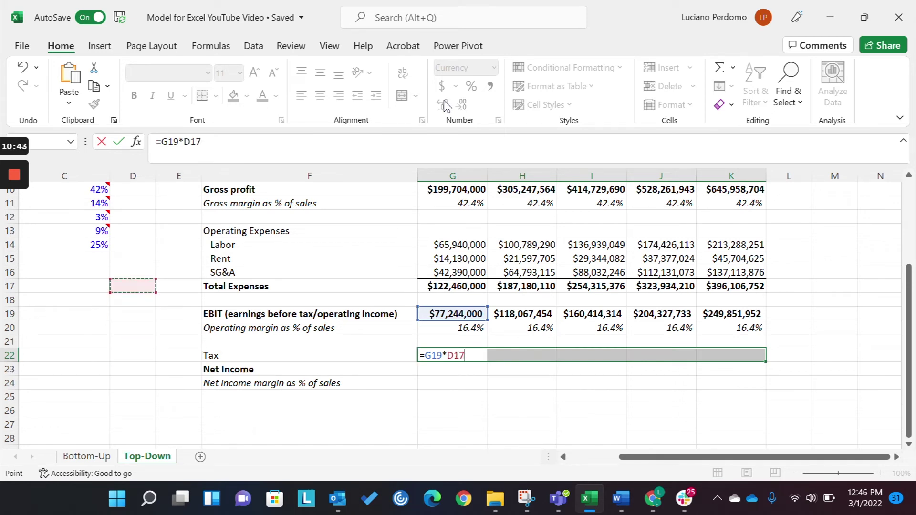
pyautogui.press('Left')
pyautogui.press('F4')
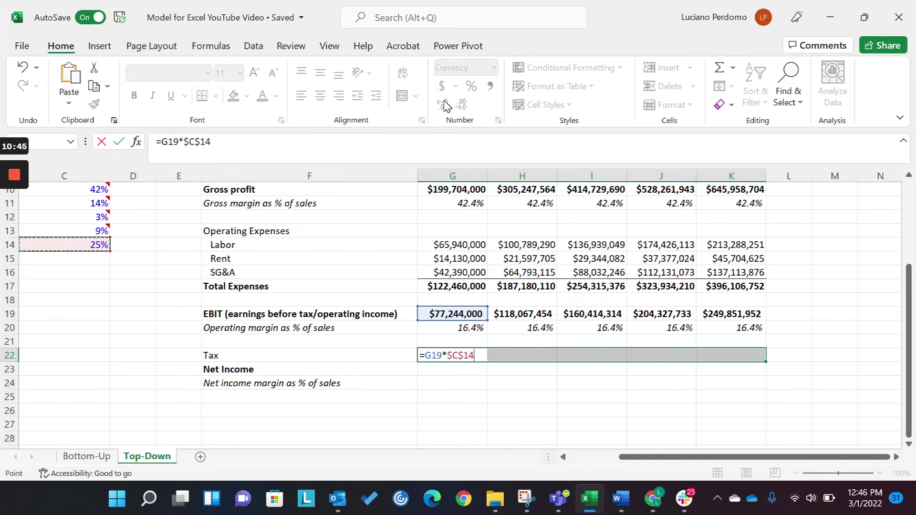
pyautogui.hotkey('ctrl', 'Return')
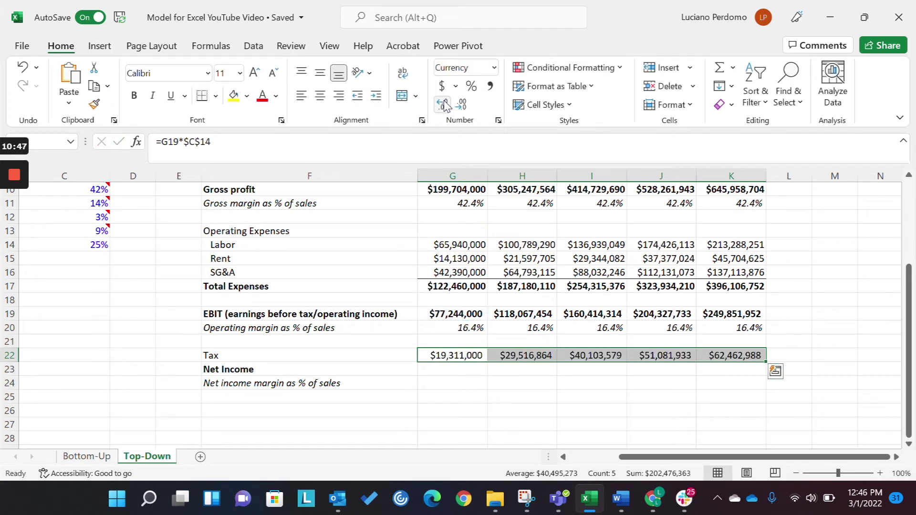
# Fill the Net Income row for all years as EBIT minus Tax (=G19-G22).
pyautogui.press('Down')
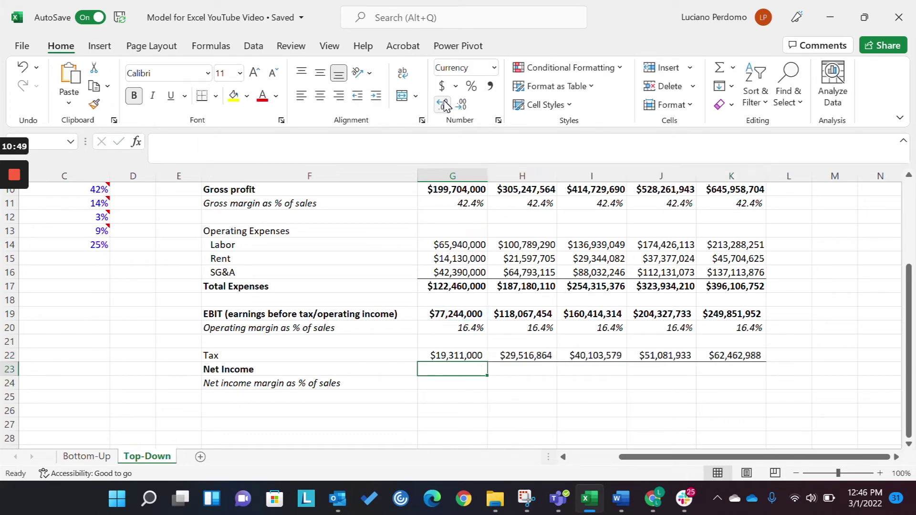
pyautogui.hotkey('shift', 'Right')
pyautogui.hotkey('shift', 'Right')
pyautogui.hotkey('shift', 'Right')
pyautogui.hotkey('shift', 'Right')
pyautogui.write('=')
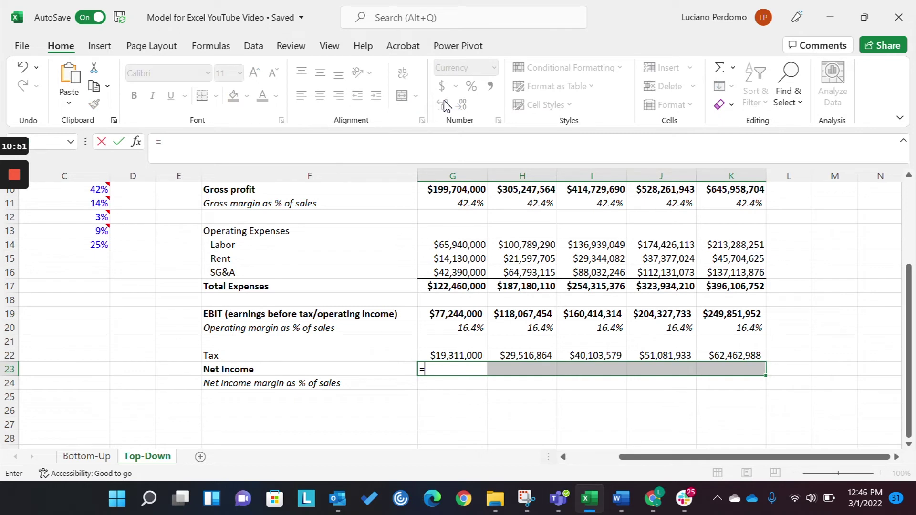
pyautogui.press('Up')
pyautogui.press('Up')
pyautogui.press('Up')
pyautogui.press('Up')
pyautogui.write('-')
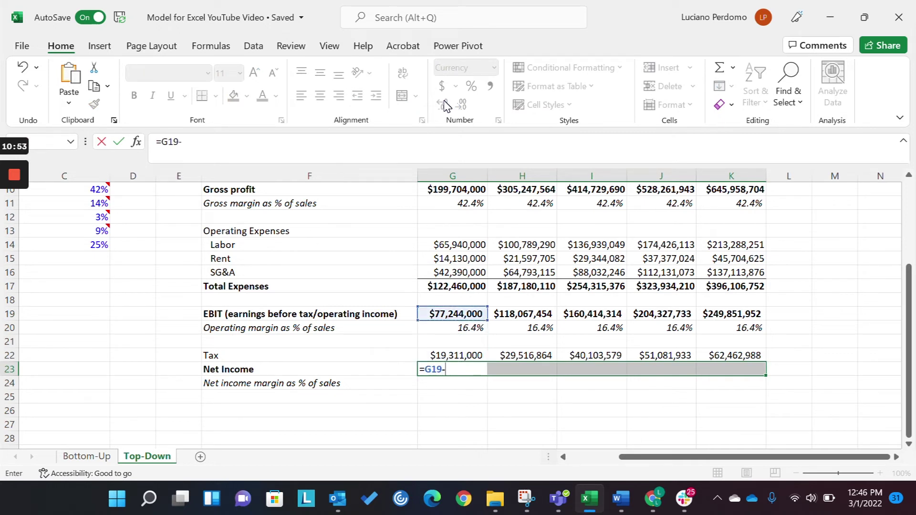
pyautogui.press('Up')
pyautogui.hotkey('ctrl', 'Return')
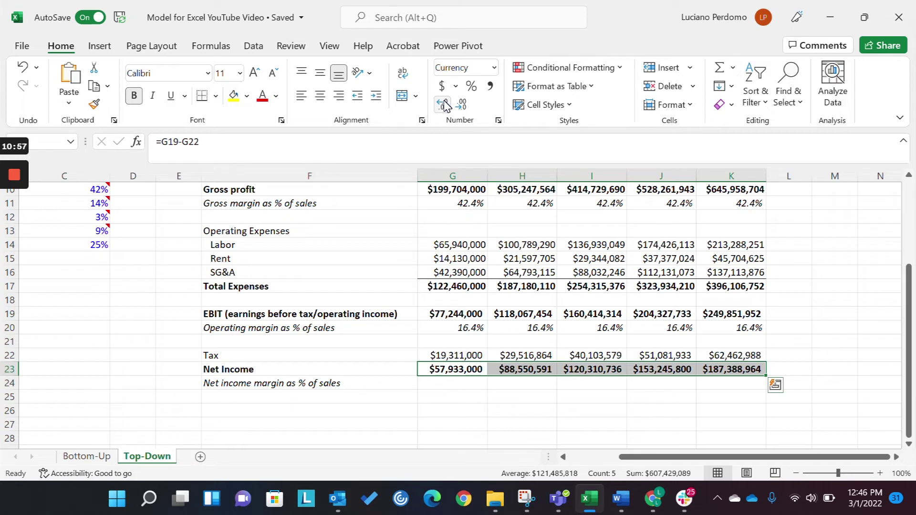
# Fill net income margin as Net Income divided by Revenue (=G23/G8), showing 12.3% yearly.
pyautogui.press('Down')
pyautogui.hotkey('shift', 'Right')
pyautogui.hotkey('shift', 'Right')
pyautogui.hotkey('shift', 'Right')
pyautogui.hotkey('shift', 'Right')
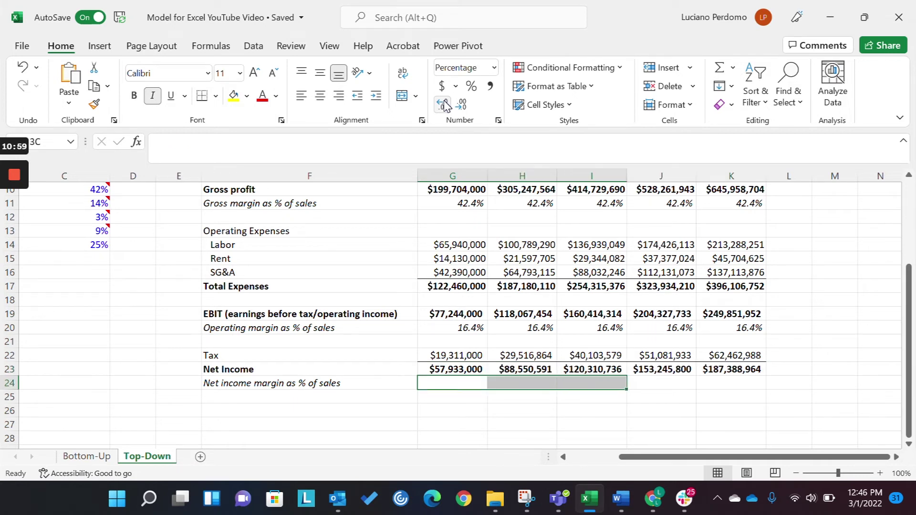
pyautogui.write('=')
pyautogui.press('Up')
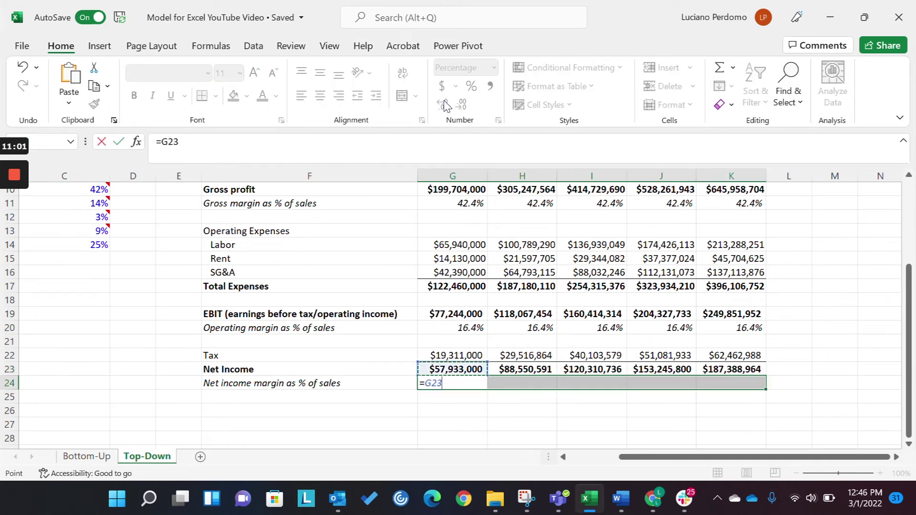
pyautogui.write('/')
pyautogui.press('Up')
pyautogui.press('Up')
pyautogui.press('Up')
pyautogui.press('Up')
pyautogui.press('Up')
pyautogui.press('Up')
pyautogui.press('Up')
pyautogui.press('Up')
pyautogui.press('Up')
pyautogui.press('Up')
pyautogui.press('Up')
pyautogui.press('Up')
pyautogui.press('Up')
pyautogui.press('Up')
pyautogui.press('Up')
pyautogui.press('Up')
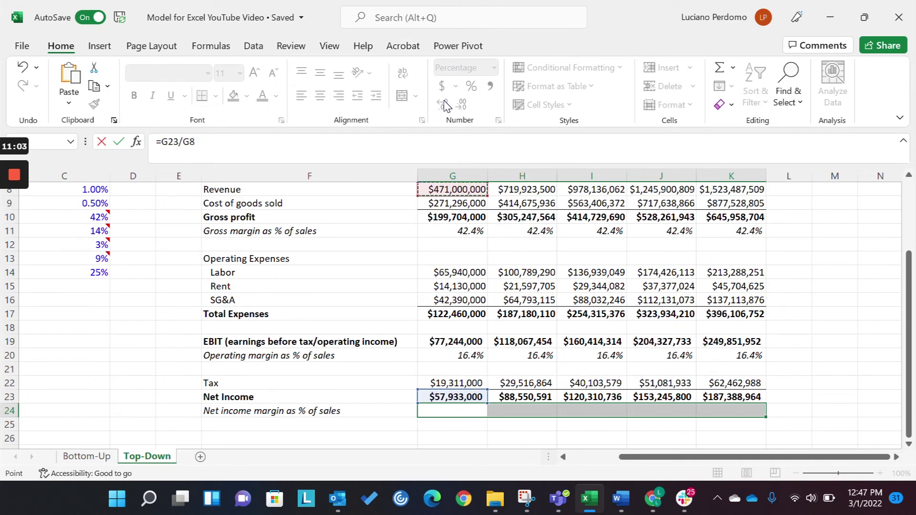
pyautogui.hotkey('ctrl', 'Return')
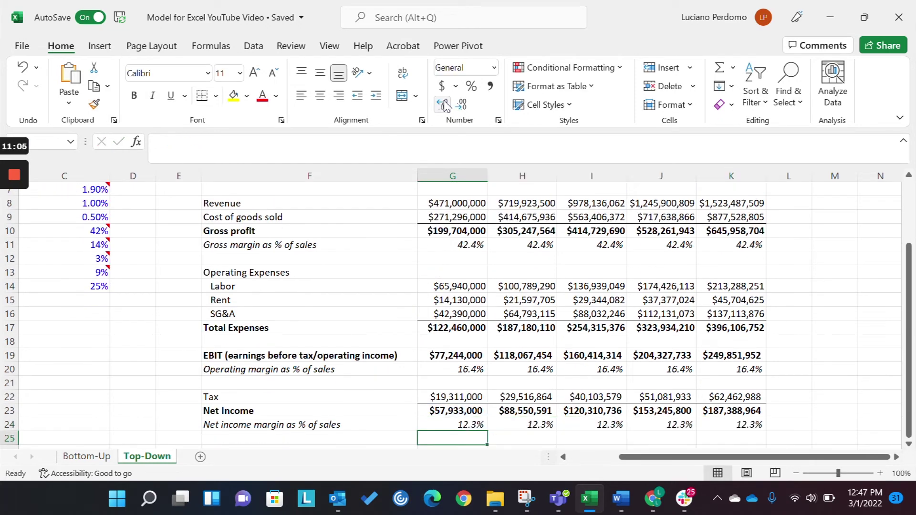
pyautogui.press('Right')
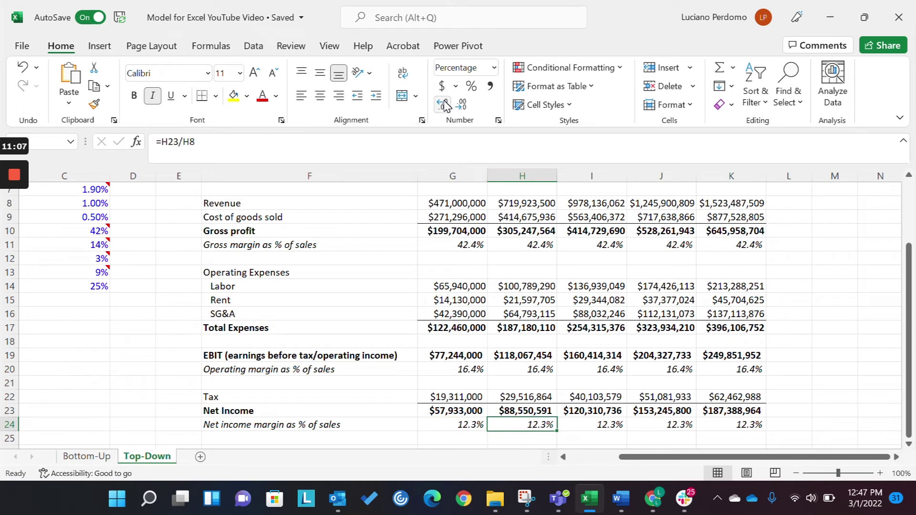
pyautogui.press('Right')
# Compare the net income margin formulas across the years.
pyautogui.press('Right')
pyautogui.press('Left')
pyautogui.press('Left')
pyautogui.press('Left')
pyautogui.press('Right')
pyautogui.press('Right')
pyautogui.press('Right')
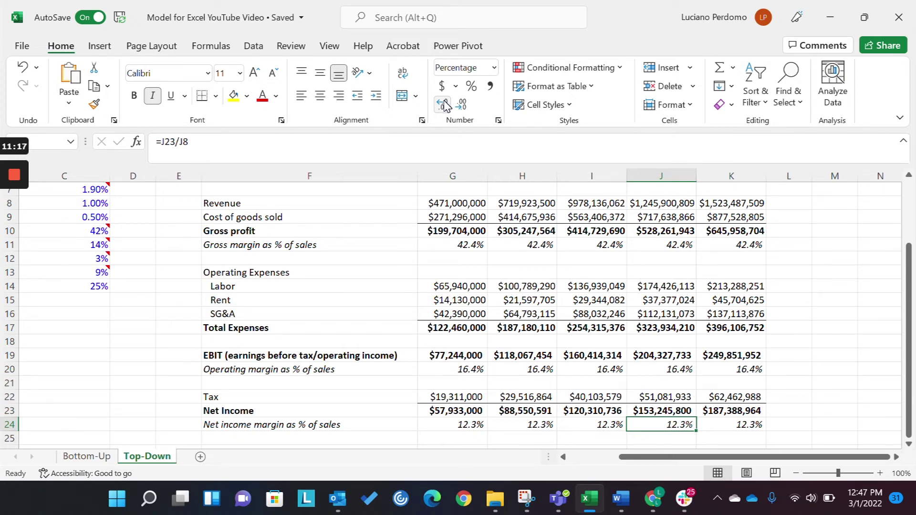
pyautogui.press('Left')
pyautogui.press('Left')
pyautogui.press('Left')
pyautogui.press('Left')
pyautogui.press('Left')
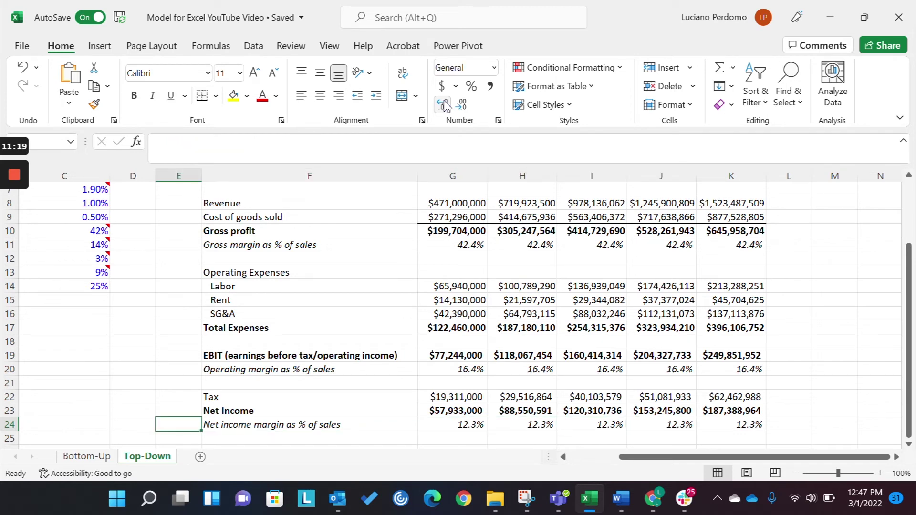
pyautogui.press('Right')
pyautogui.press('Right')
pyautogui.press('Right')
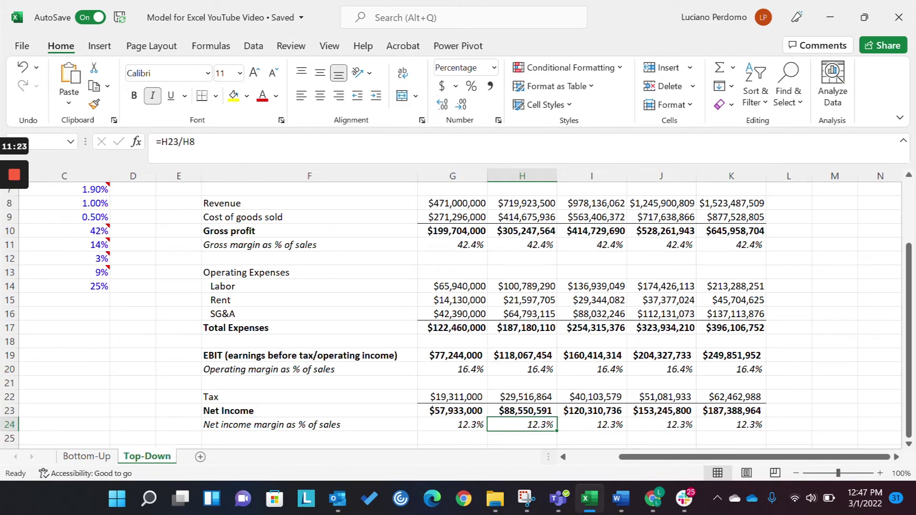
# Check the Market Size and Revenue formulas, then view the Bottom-Up coffee shop sheet.
pyautogui.scroll(1, 455, 314)
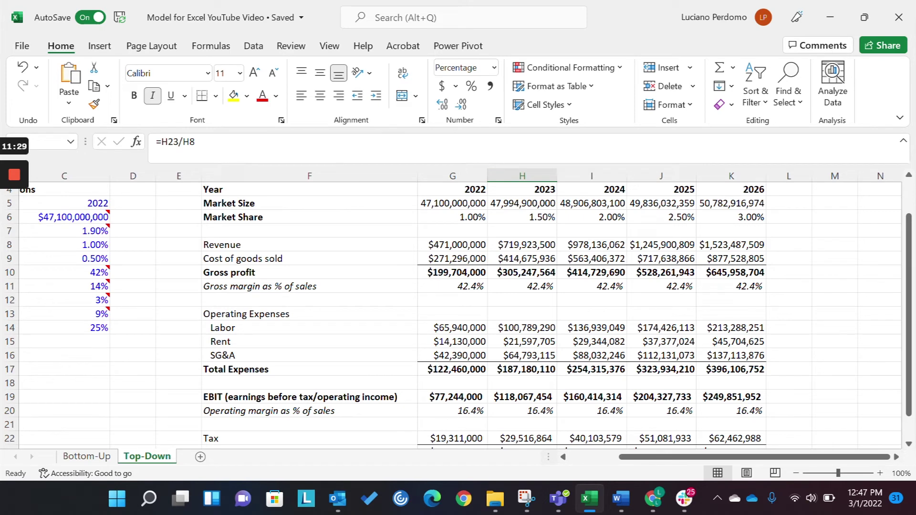
pyautogui.click(453, 204)
pyautogui.scroll(1, 455, 312)
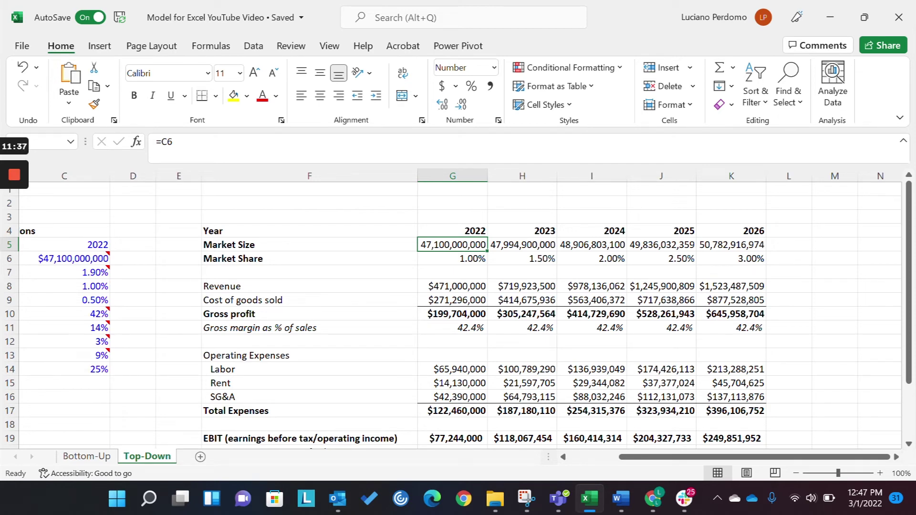
pyautogui.press('Down')
pyautogui.press('Down')
pyautogui.press('Down')
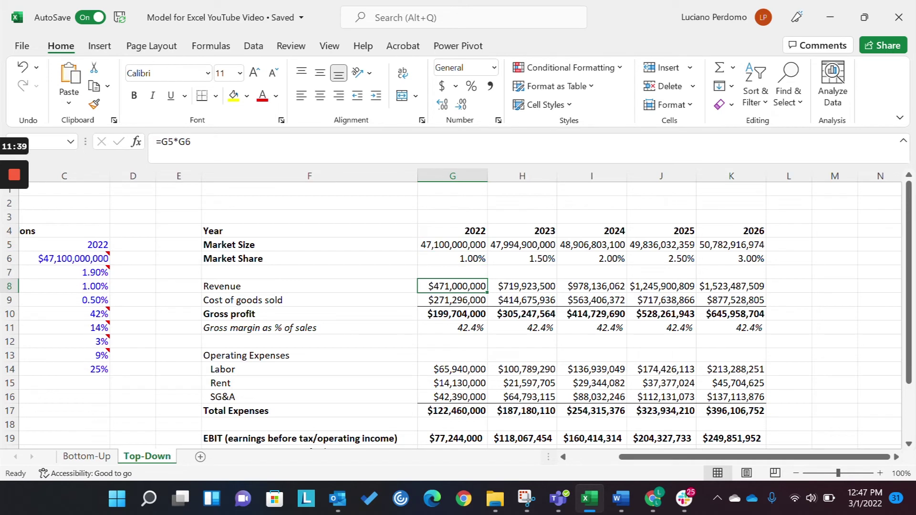
pyautogui.press('Right')
pyautogui.press('Right')
pyautogui.press('Right')
pyautogui.press('Right')
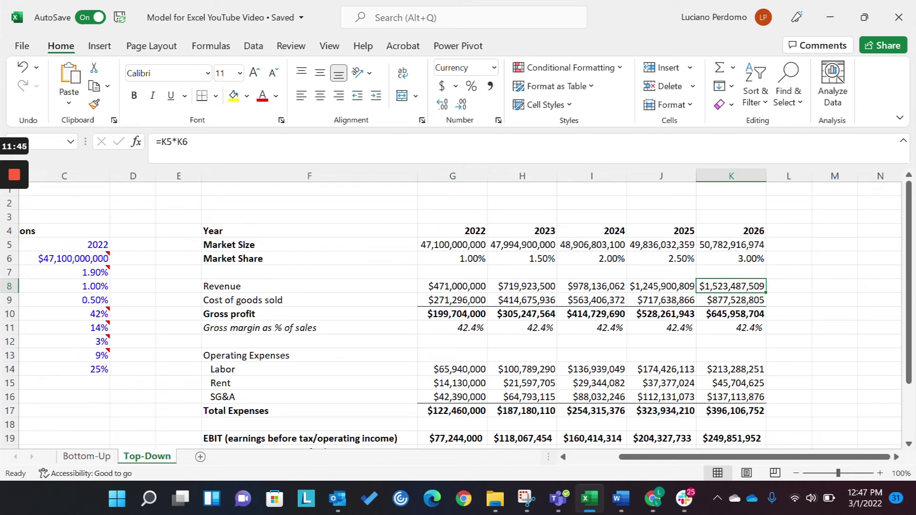
pyautogui.hotkey('ctrl', 'pageup')
# Glance at Bottom-Up revenue, then go back to the Top-Down blue assumption values.
pyautogui.hotkey('shift', 'Up')
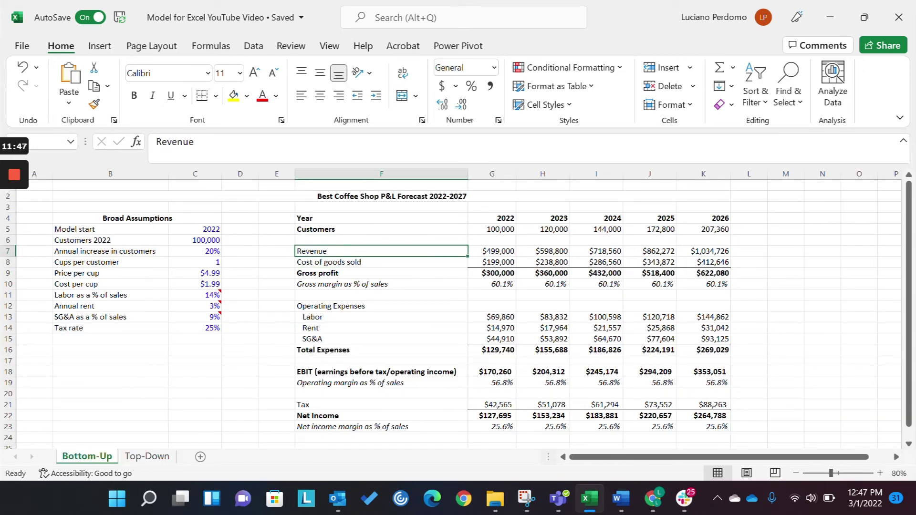
pyautogui.press('Right')
pyautogui.press('Right')
pyautogui.press('Right')
pyautogui.press('Right')
pyautogui.press('Right')
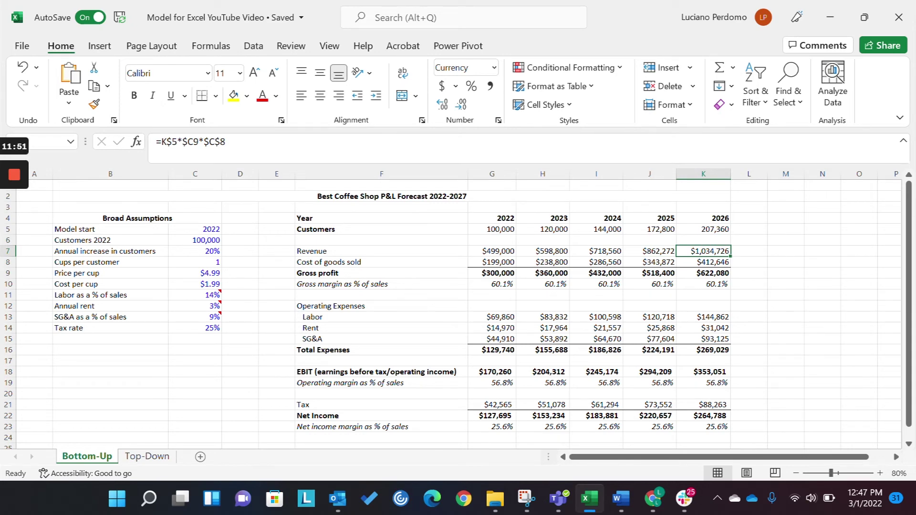
pyautogui.hotkey('ctrl', 'pagedown')
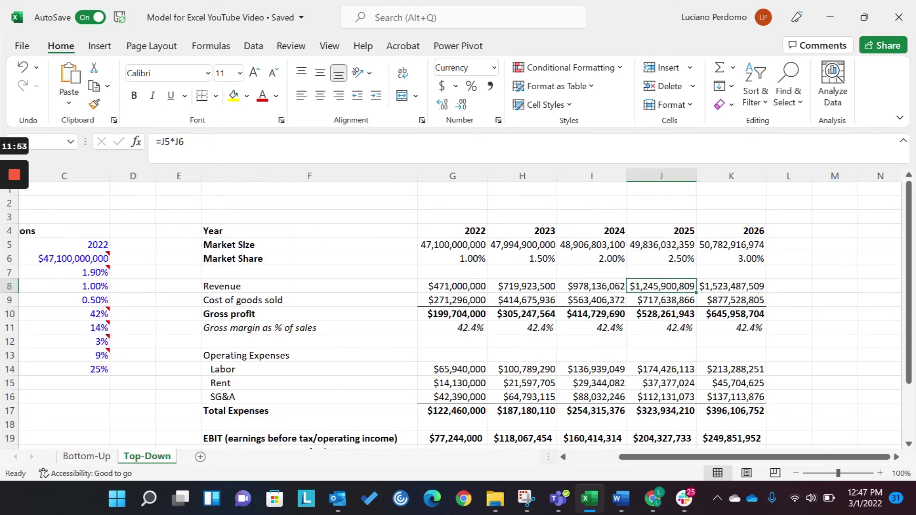
pyautogui.press('Right')
pyautogui.press('Right')
pyautogui.press('Up')
pyautogui.press('Up')
pyautogui.press('Up')
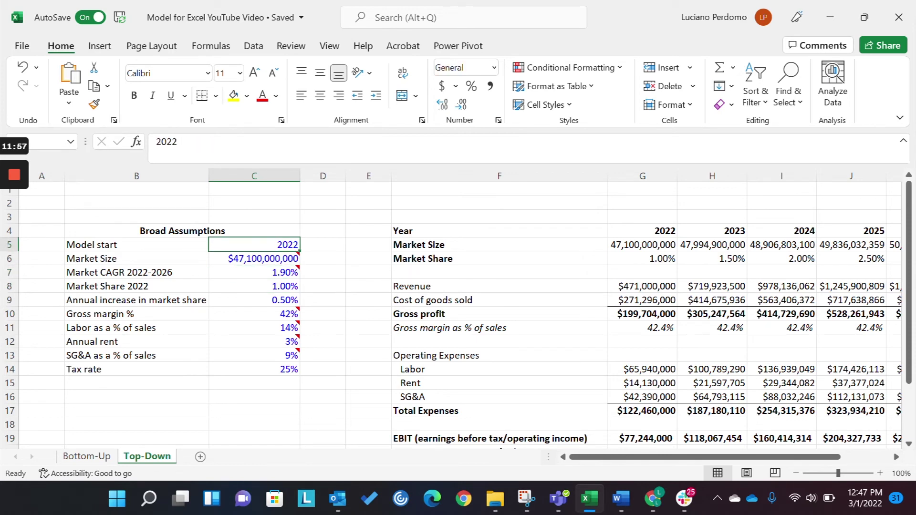
pyautogui.press('Down')
pyautogui.press('Down')
pyautogui.press('Down')
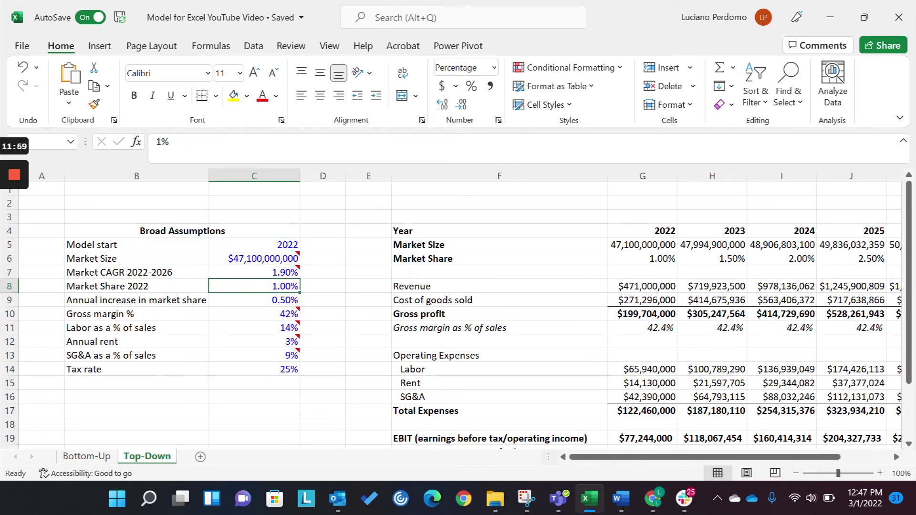
pyautogui.press('Right')
pyautogui.press('Right')
pyautogui.press('Right')
pyautogui.press('Right')
pyautogui.press('Right')
pyautogui.press('Right')
pyautogui.press('Right')
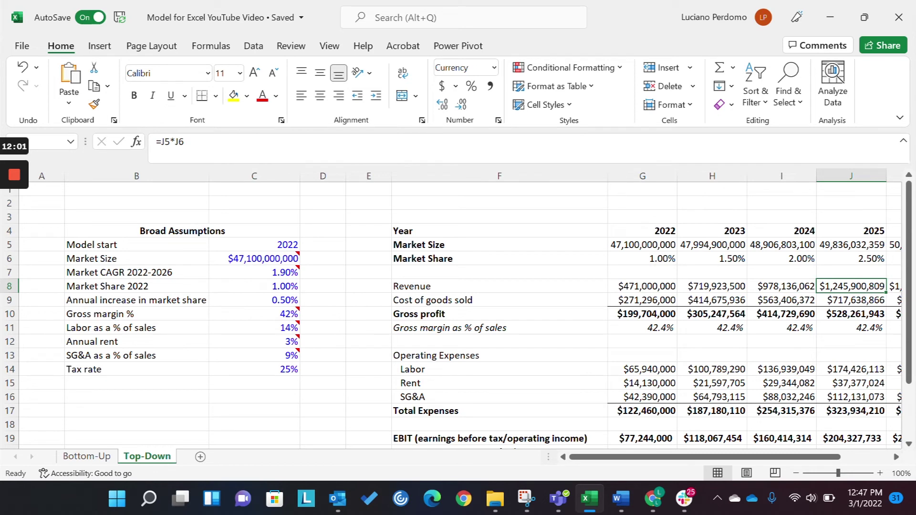
pyautogui.press('Left')
pyautogui.press('Left')
pyautogui.press('Left')
pyautogui.press('Left')
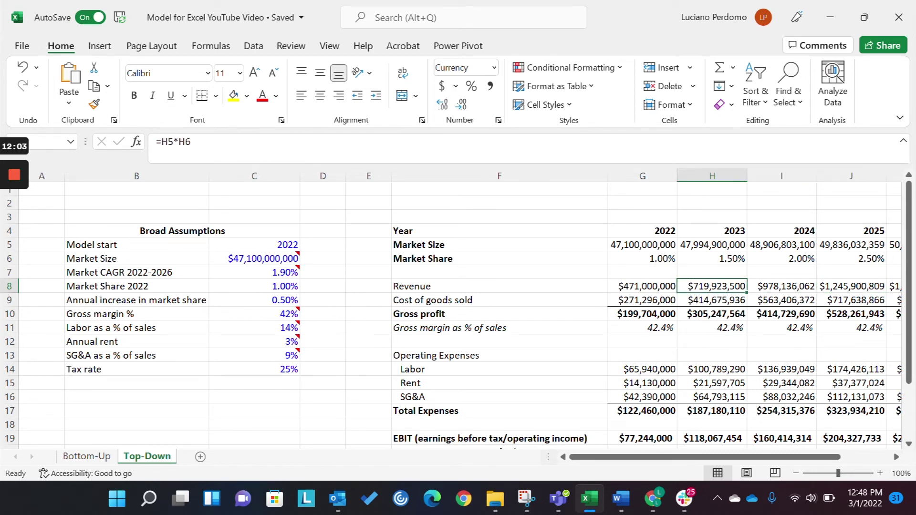
pyautogui.press('Right')
pyautogui.hotkey('shift', 'Down')
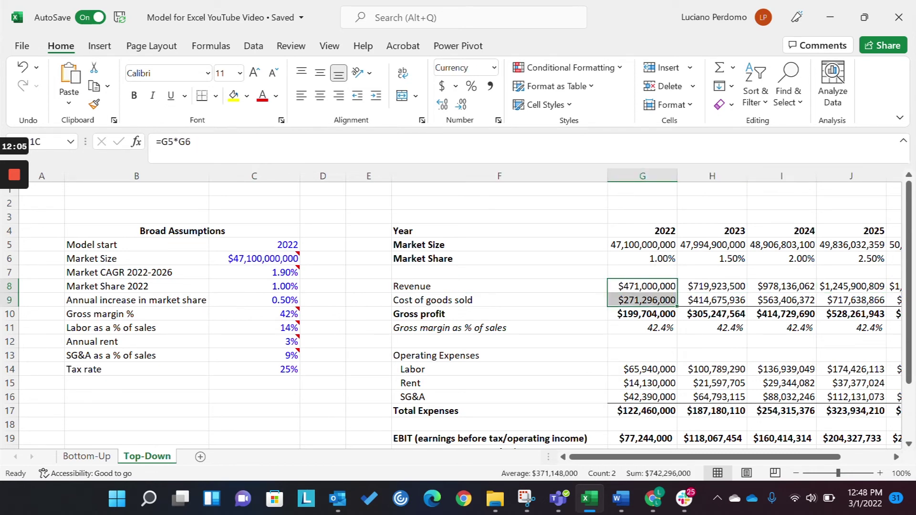
pyautogui.press('Right')
pyautogui.press('Right')
pyautogui.press('Right')
pyautogui.press('Right')
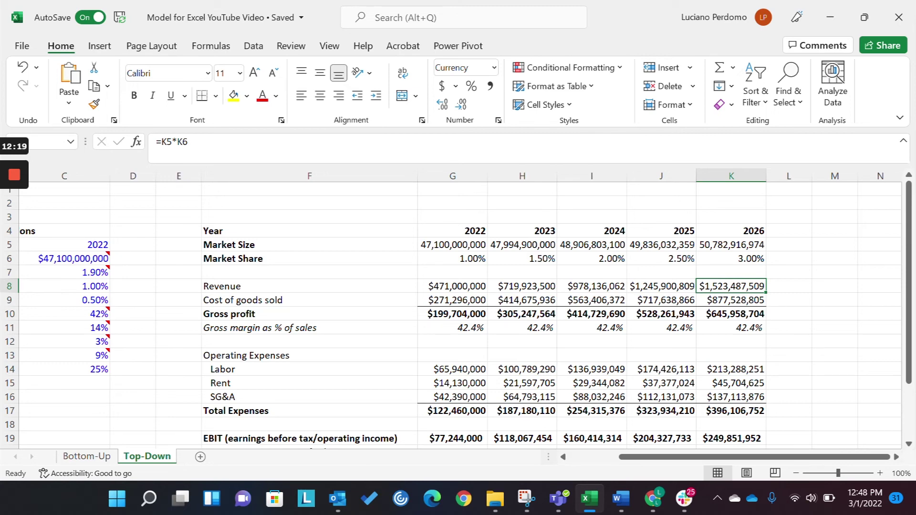
pyautogui.press('Left')
pyautogui.press('Left')
pyautogui.press('Left')
pyautogui.press('Left')
pyautogui.press('Left')
pyautogui.press('Left')
pyautogui.press('Left')
pyautogui.press('Left')
pyautogui.press('Left')
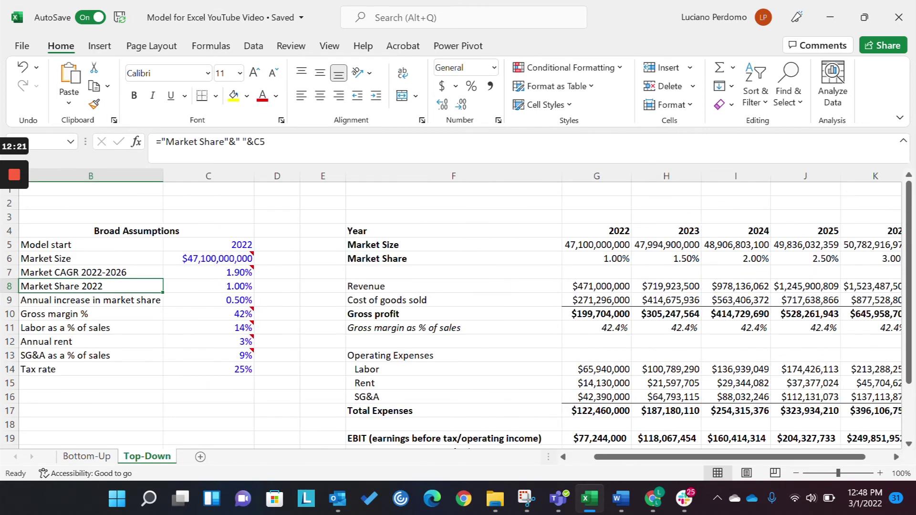
pyautogui.click(209, 287)
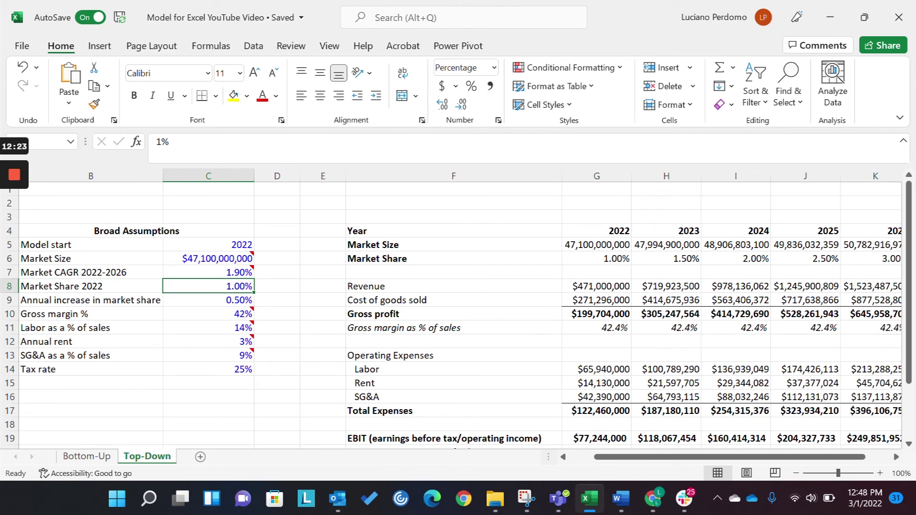
pyautogui.press('Right')
pyautogui.press('Right')
pyautogui.press('Right')
pyautogui.press('Right')
pyautogui.press('Right')
pyautogui.press('Right')
pyautogui.press('Right')
pyautogui.press('Right')
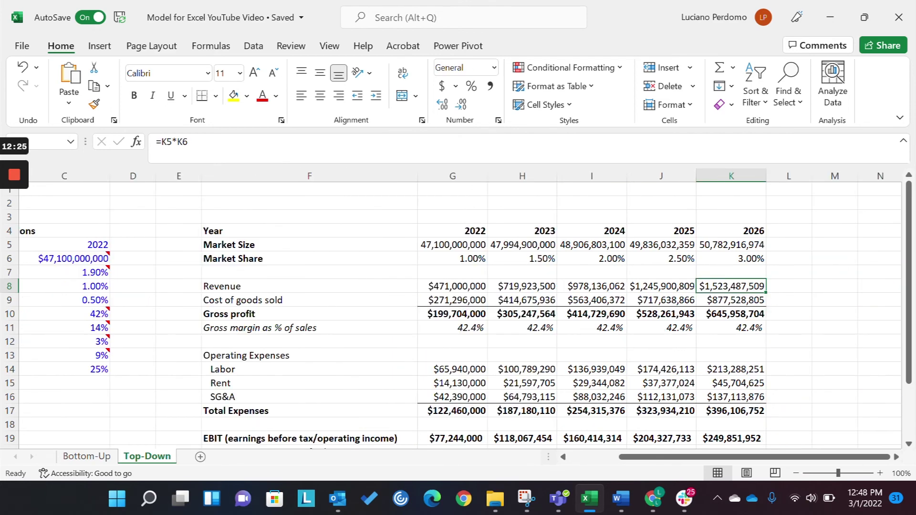
pyautogui.press('Left')
pyautogui.press('Left')
pyautogui.press('Left')
pyautogui.press('Left')
pyautogui.press('Left')
pyautogui.press('Left')
pyautogui.press('Left')
pyautogui.press('Left')
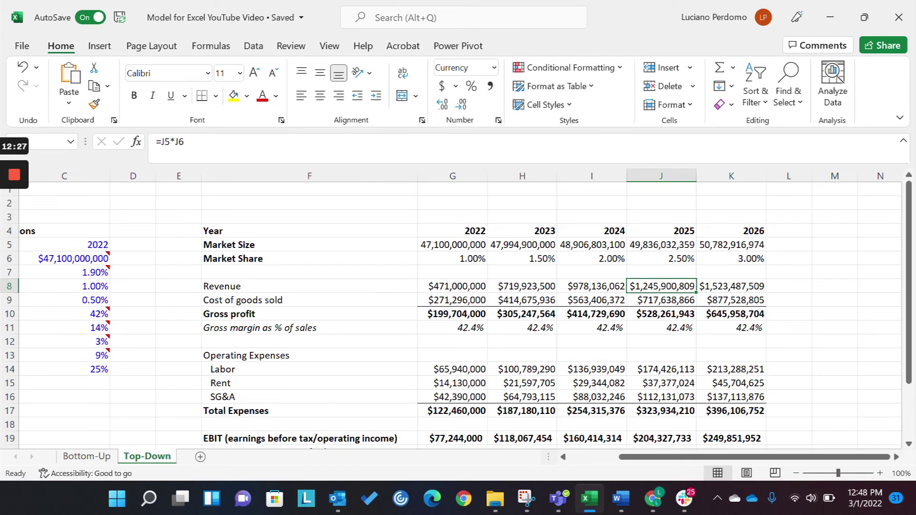
pyautogui.press('Left')
pyautogui.press('Right')
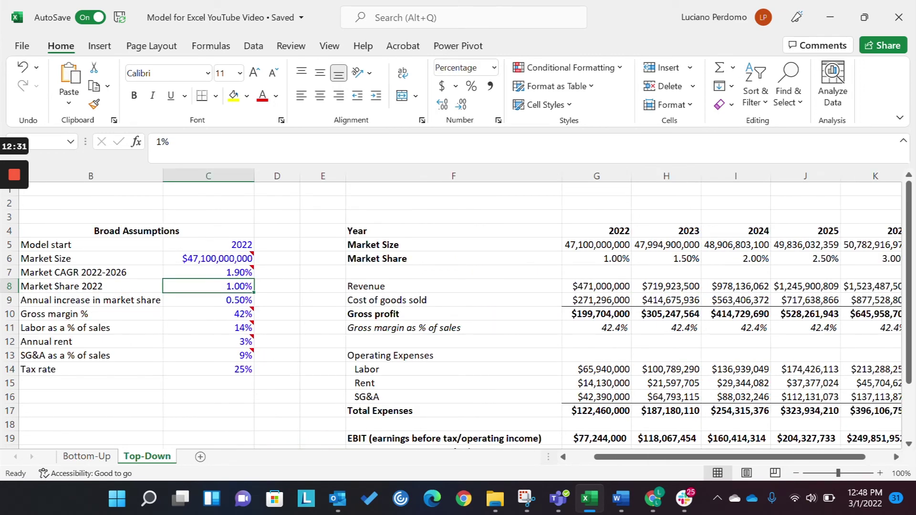
# Set the 2022 market share to 0.0001% and inspect the collapsed revenue through 2026.
pyautogui.write('0.0')
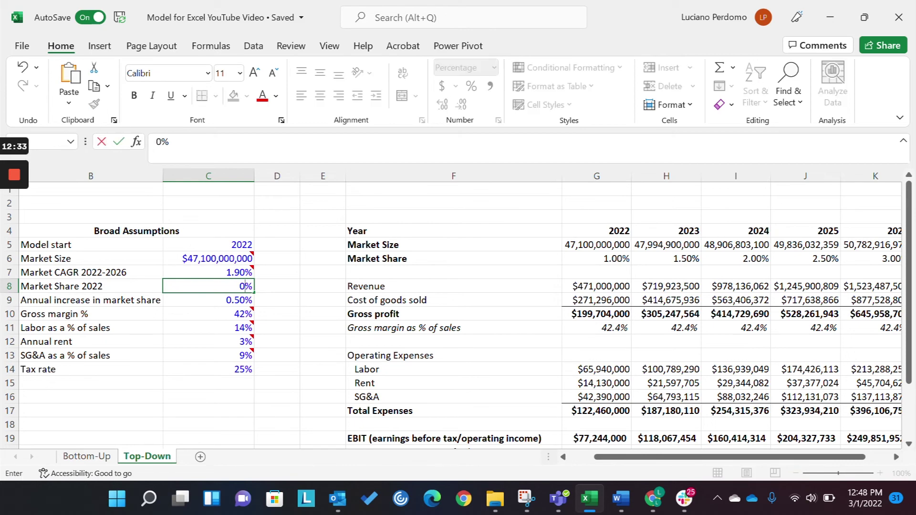
pyautogui.write('001')
pyautogui.press('Return')
pyautogui.press('Up')
pyautogui.press('Right')
pyautogui.press('Right')
pyautogui.press('Right')
pyautogui.press('Right')
pyautogui.press('Right')
pyautogui.press('Right')
pyautogui.press('Right')
pyautogui.press('Right')
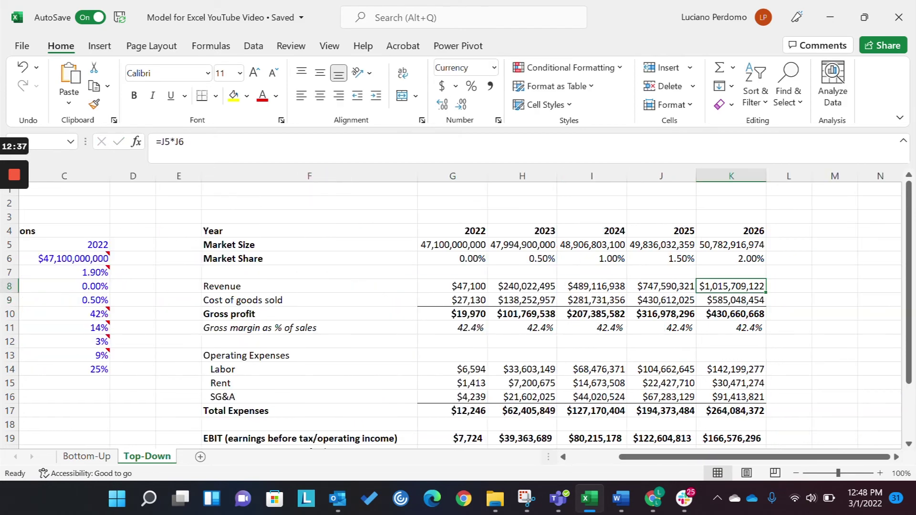
pyautogui.press('Left')
pyautogui.press('Right')
pyautogui.press('Left')
pyautogui.press('Right')
# Trace the yearly market share growth formulas back to 2022 and the assumptions.
pyautogui.press('Up')
pyautogui.press('Up')
pyautogui.press('Left')
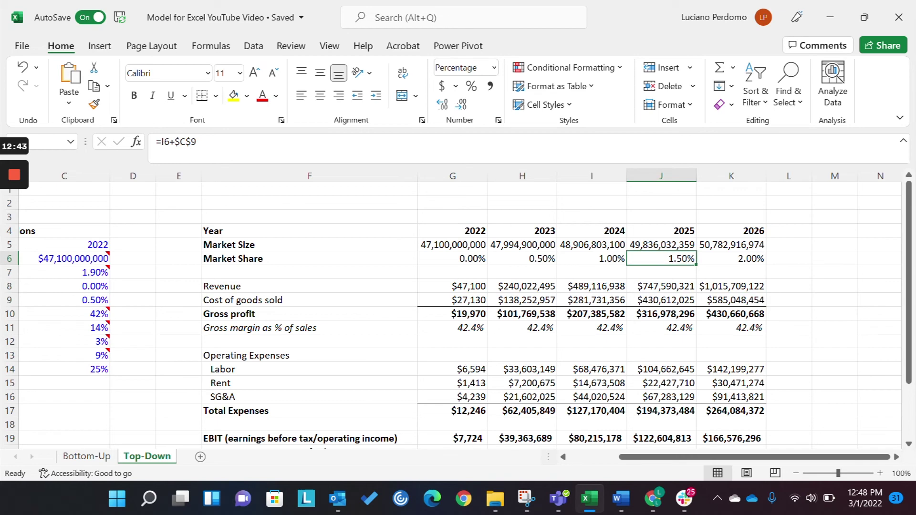
pyautogui.press('Left')
pyautogui.press('Left')
pyautogui.press('Left')
pyautogui.press('Left')
pyautogui.press('Left')
pyautogui.press('Left')
pyautogui.press('Left')
pyautogui.press('Right')
pyautogui.press('Right')
pyautogui.press('Right')
pyautogui.press('Right')
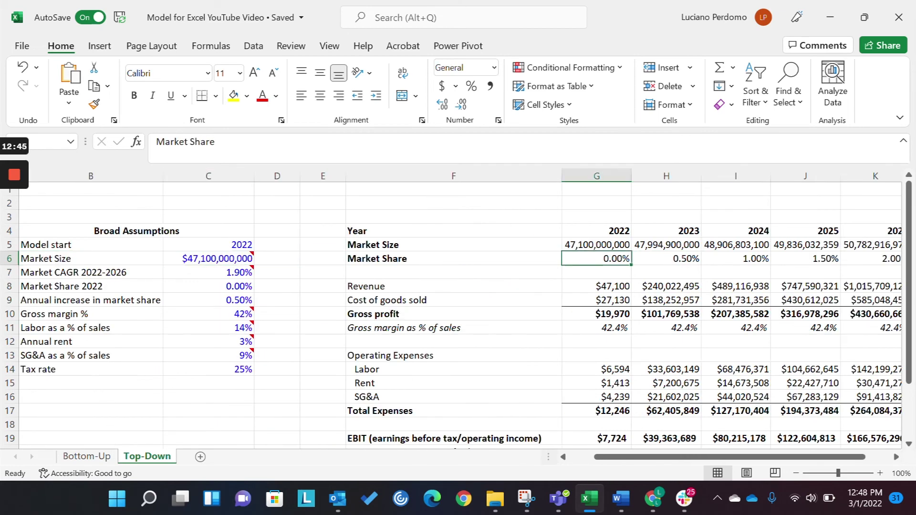
pyautogui.press('Right')
pyautogui.press('Right')
pyautogui.press('Right')
pyautogui.press('Right')
pyautogui.press('Right')
pyautogui.press('Left')
pyautogui.press('Left')
pyautogui.press('Left')
pyautogui.press('Down')
pyautogui.press('Down')
pyautogui.press('Left')
pyautogui.press('Left')
pyautogui.press('Left')
pyautogui.press('Left')
pyautogui.press('Left')
pyautogui.press('Left')
pyautogui.press('Left')
pyautogui.press('Left')
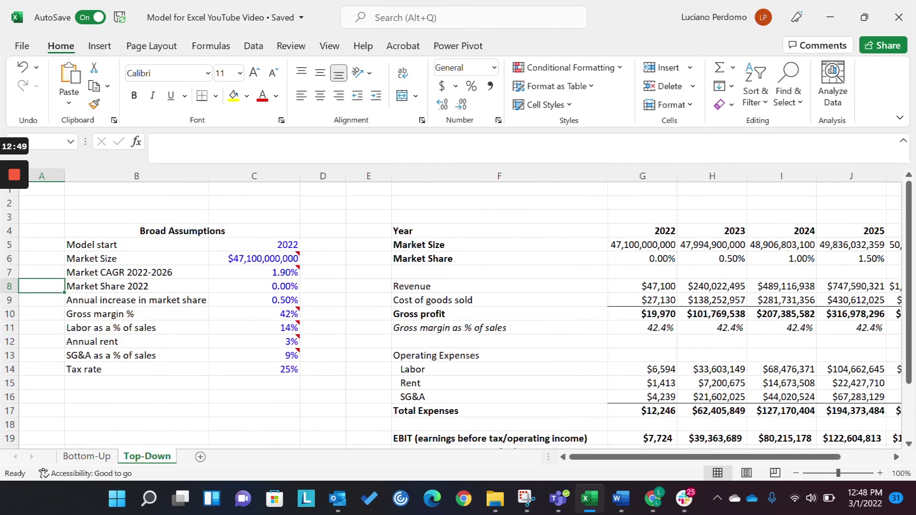
pyautogui.press('Right')
pyautogui.press('Right')
pyautogui.press('Right')
pyautogui.press('Left')
pyautogui.press('Down')
pyautogui.press('Up')
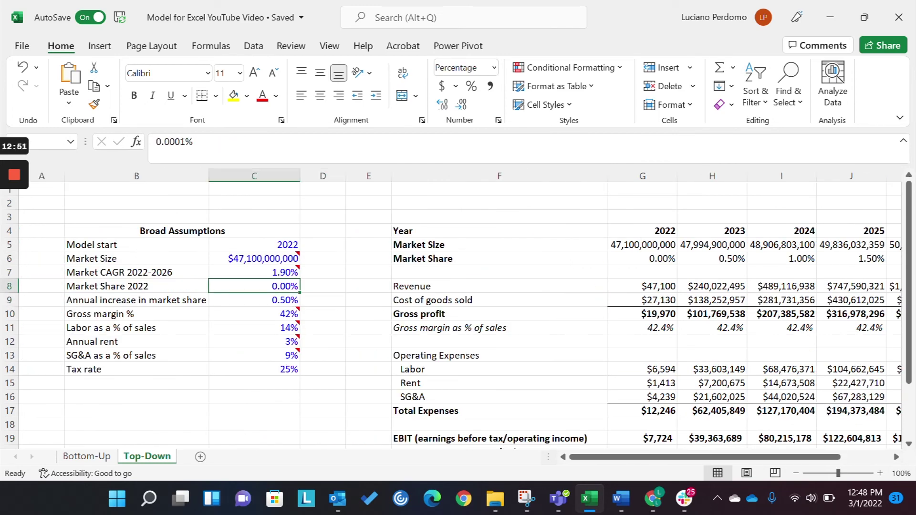
# Lower the annual market share increase to 0.005%, then to a near-zero 0.001%.
pyautogui.press('Down')
pyautogui.write('0.0')
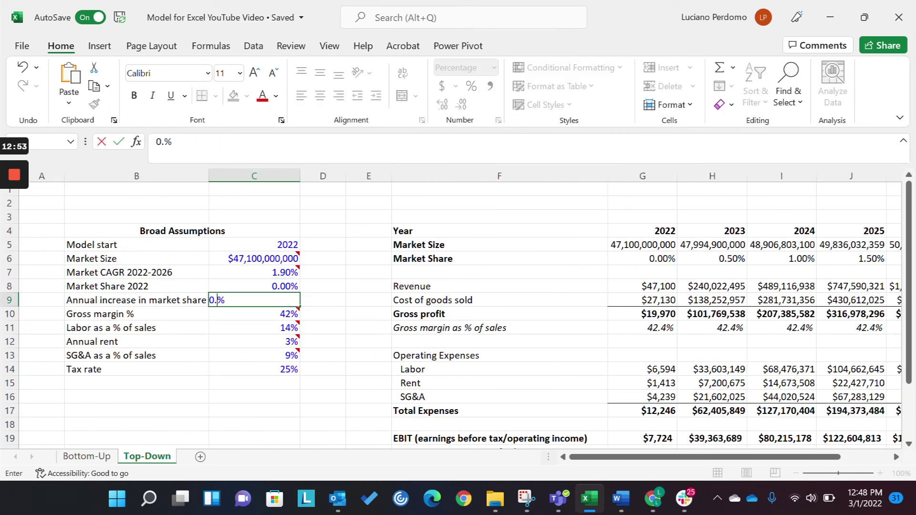
pyautogui.write('05')
pyautogui.press('Return')
pyautogui.press('Up')
pyautogui.press('Right')
pyautogui.press('Right')
pyautogui.press('Right')
pyautogui.press('Right')
pyautogui.press('Right')
pyautogui.press('Right')
pyautogui.press('Right')
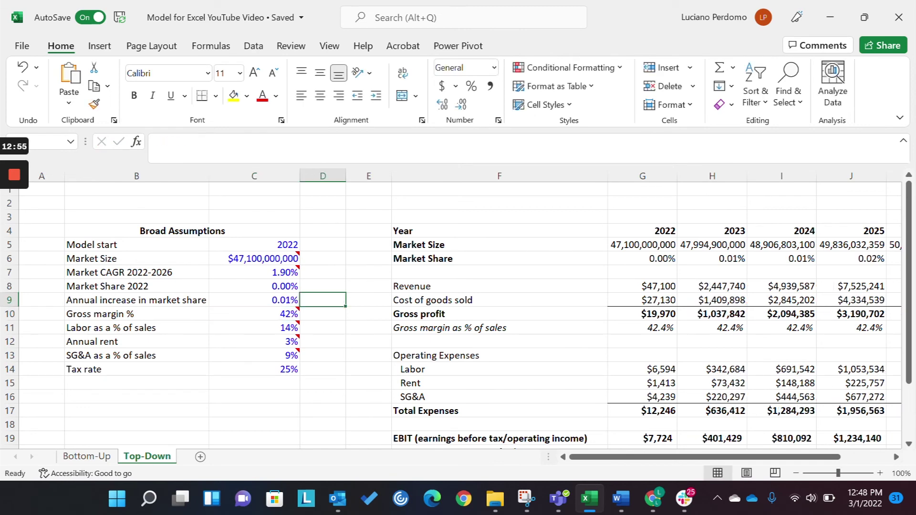
pyautogui.press('Right')
pyautogui.press('Left')
pyautogui.press('Left')
pyautogui.press('Left')
pyautogui.press('Left')
pyautogui.press('Left')
pyautogui.press('Left')
pyautogui.press('Left')
pyautogui.press('Left')
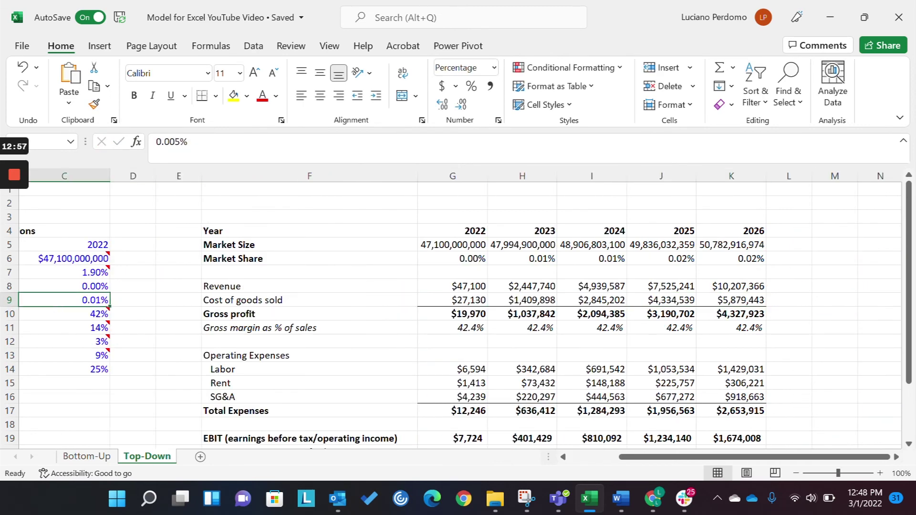
pyautogui.press('Left')
pyautogui.press('Right')
pyautogui.write('0.00')
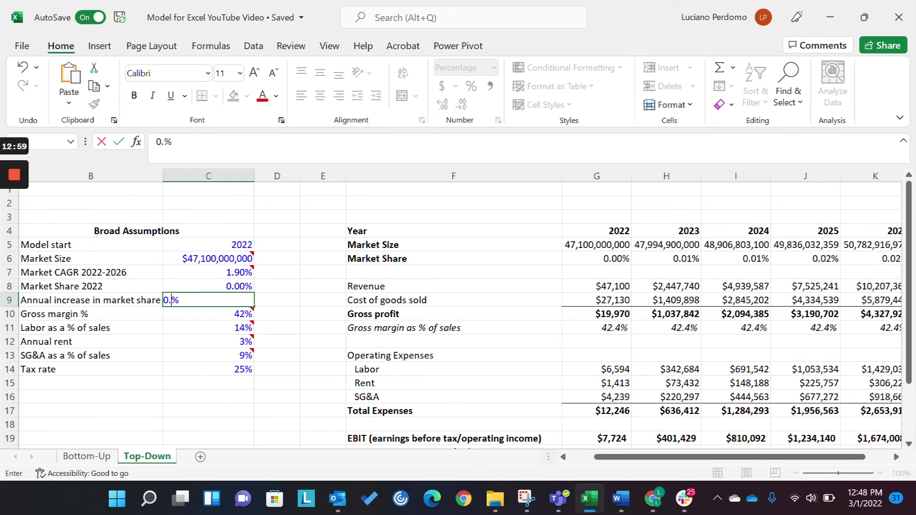
pyautogui.press('Return')
# Review the recalculated row 9 figures and add decimal places to both share inputs.
pyautogui.press('Up')
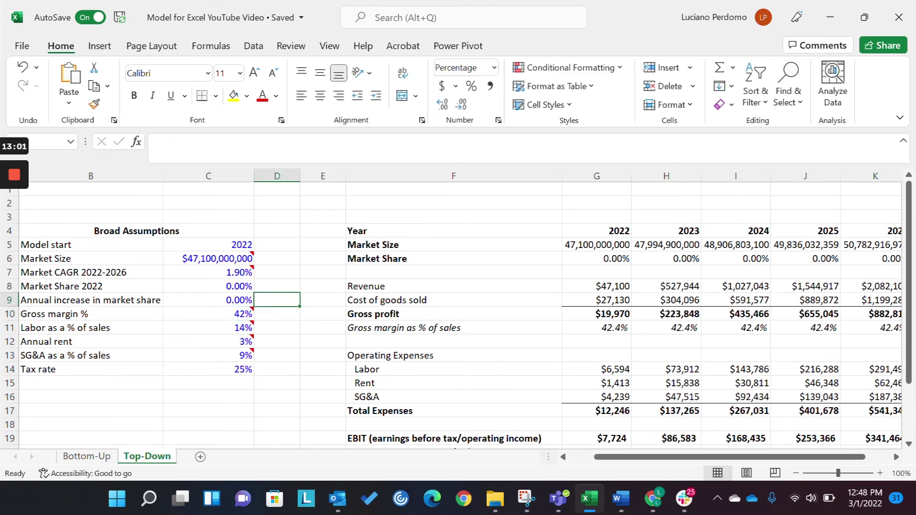
pyautogui.press('Right')
pyautogui.press('Right')
pyautogui.press('Right')
pyautogui.press('Right')
pyautogui.press('Right')
pyautogui.press('Right')
pyautogui.press('Right')
pyautogui.press('Right')
pyautogui.press('Left')
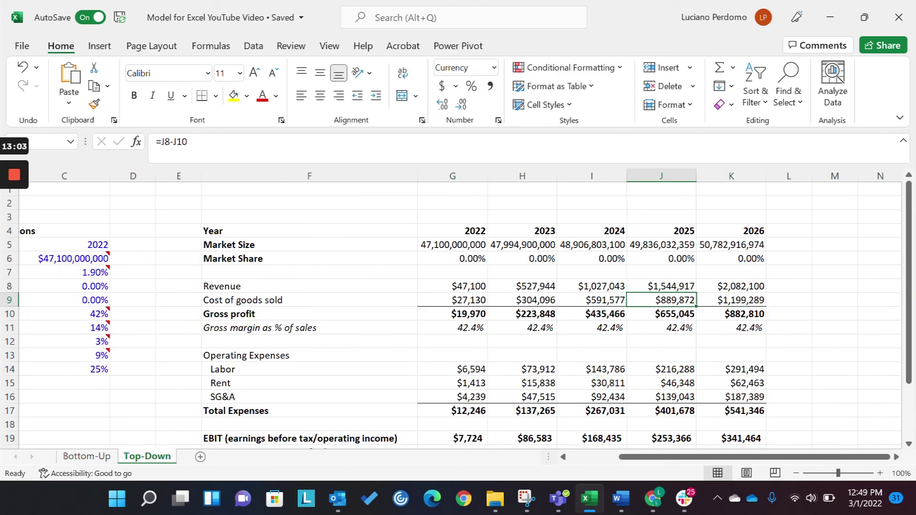
pyautogui.press('Left')
pyautogui.press('Left')
pyautogui.press('Left')
pyautogui.press('Left')
pyautogui.press('Left')
pyautogui.press('Left')
pyautogui.press('Left')
pyautogui.press('Left')
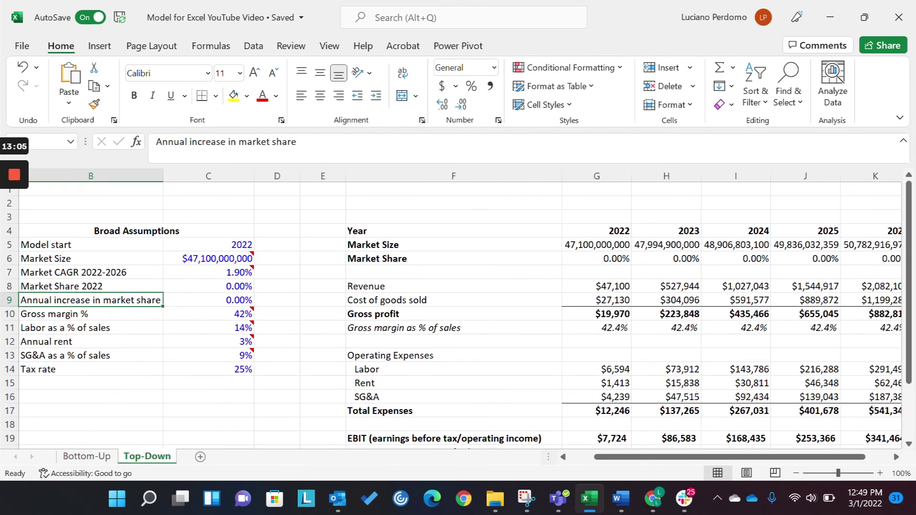
pyautogui.press('Right')
pyautogui.press('Up')
pyautogui.hotkey('shift', 'Down')
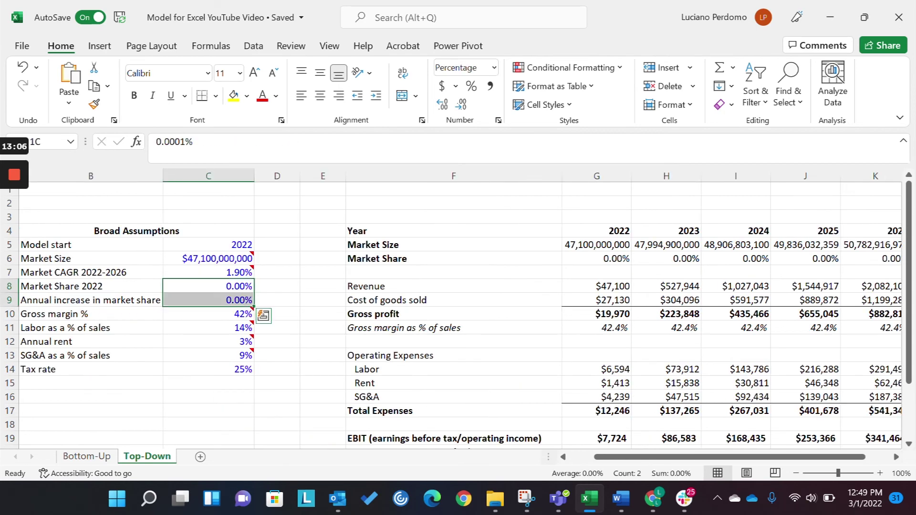
pyautogui.click(442, 104)
# Show more decimals on the share inputs and restore 2022 market share to 1%.
pyautogui.click(442, 104)
pyautogui.click(442, 104)
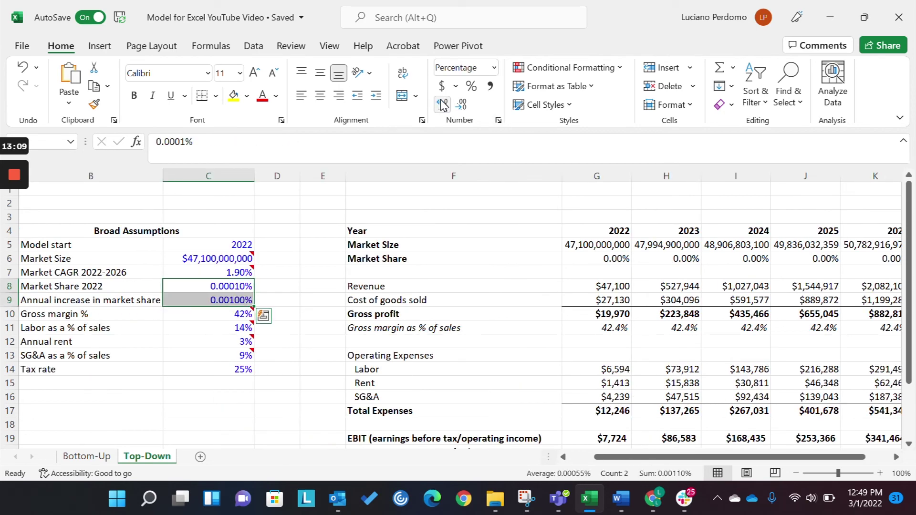
pyautogui.hotkey('shift', 'Up')
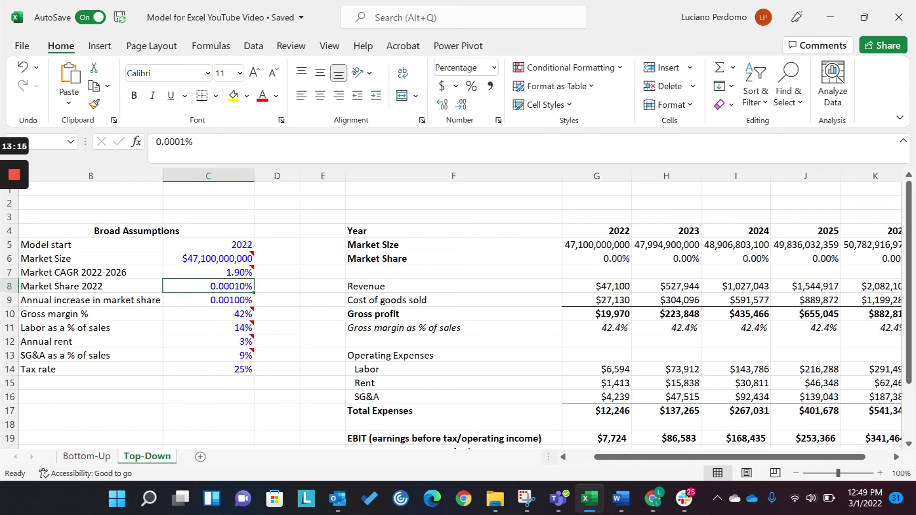
pyautogui.press('Down')
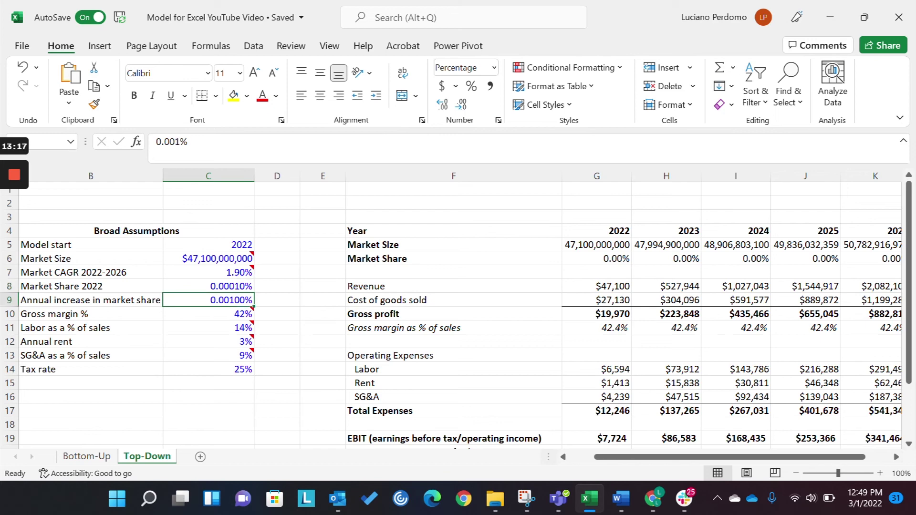
pyautogui.press('Right')
pyautogui.press('Right')
pyautogui.press('Right')
pyautogui.press('Right')
pyautogui.press('Right')
pyautogui.press('Right')
pyautogui.press('Right')
pyautogui.press('Right')
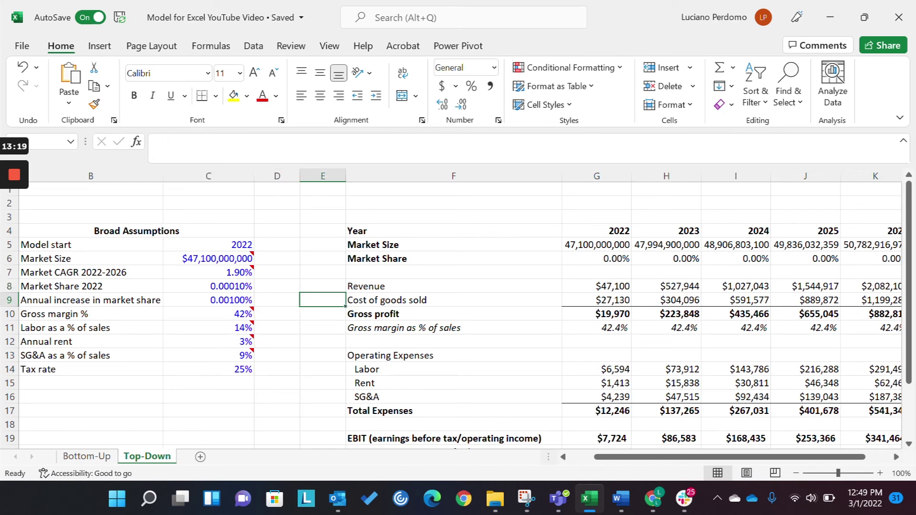
pyautogui.press('Left')
pyautogui.press('Left')
pyautogui.press('Left')
pyautogui.press('Left')
pyautogui.press('Left')
pyautogui.press('Left')
pyautogui.press('Left')
pyautogui.press('Left')
pyautogui.press('Left')
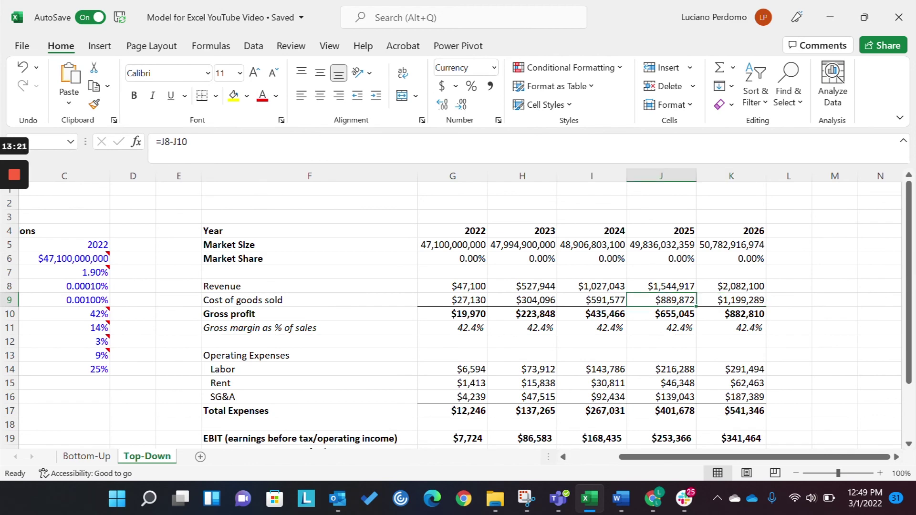
pyautogui.press('Right')
pyautogui.press('Up')
pyautogui.write('1')
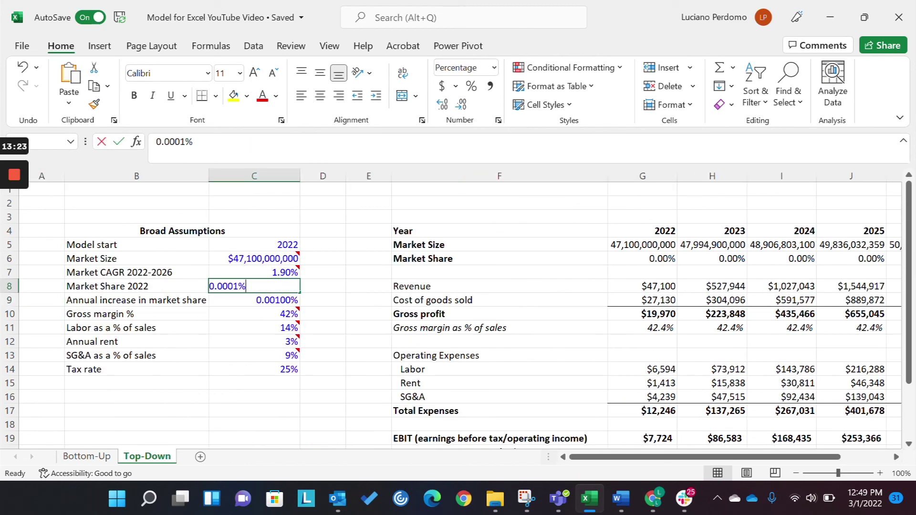
pyautogui.press('Return')
# Try 50% and 5% annual share increases, then settle on 0.5% and review results.
pyautogui.write('.5')
pyautogui.press('Return')
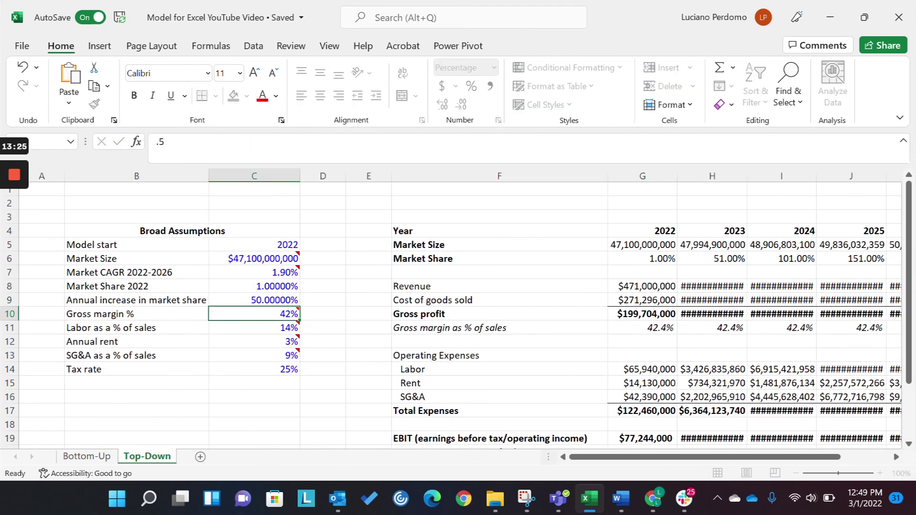
pyautogui.press('Up')
pyautogui.write('.05')
pyautogui.press('Return')
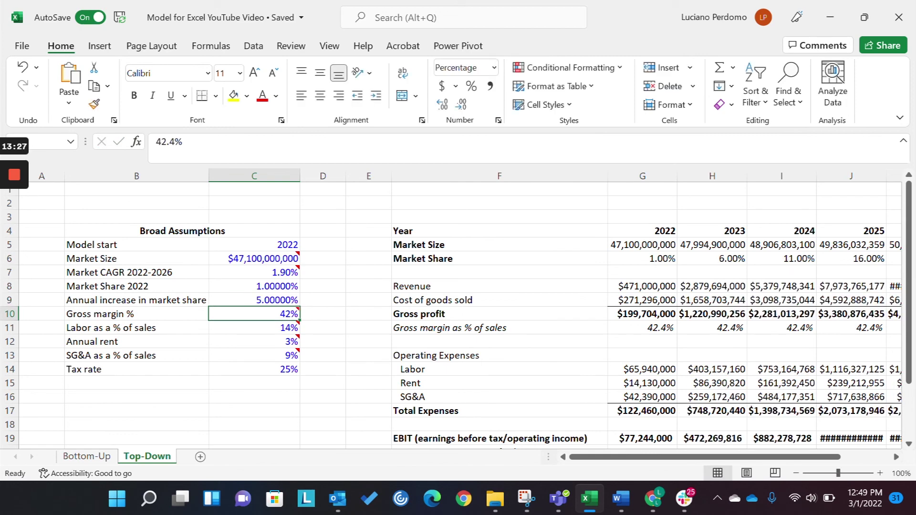
pyautogui.press('Up')
pyautogui.write('.005')
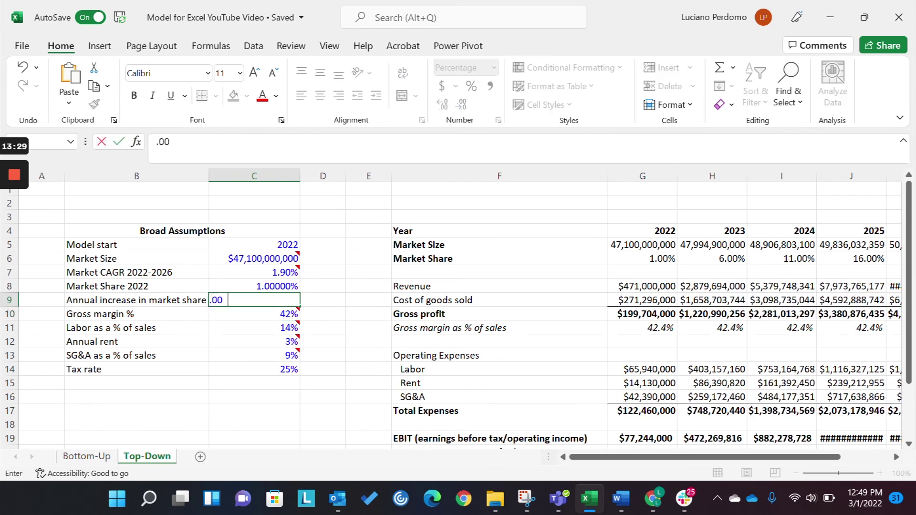
pyautogui.press('Return')
pyautogui.press('Up')
pyautogui.press('Right')
pyautogui.press('Right')
pyautogui.press('Right')
pyautogui.press('Right')
pyautogui.press('Right')
pyautogui.press('Right')
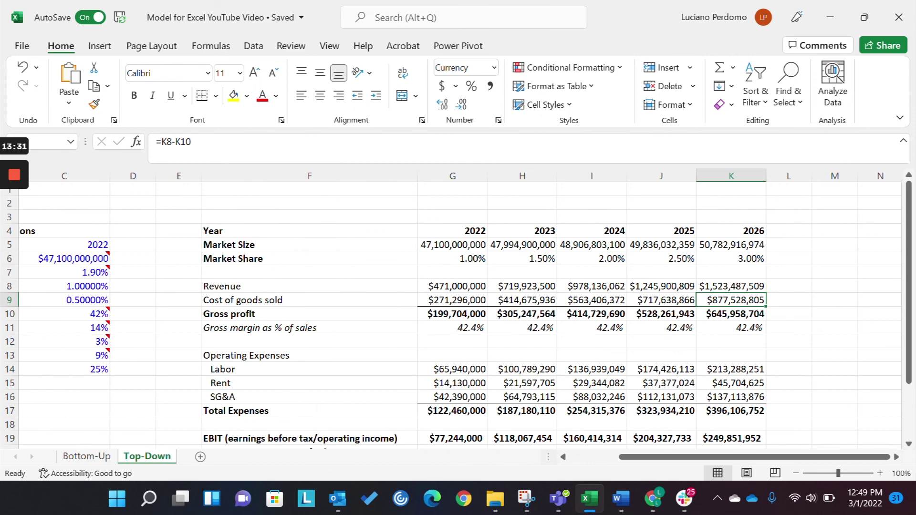
pyautogui.press('Left')
pyautogui.press('Left')
pyautogui.press('Left')
pyautogui.press('Home')
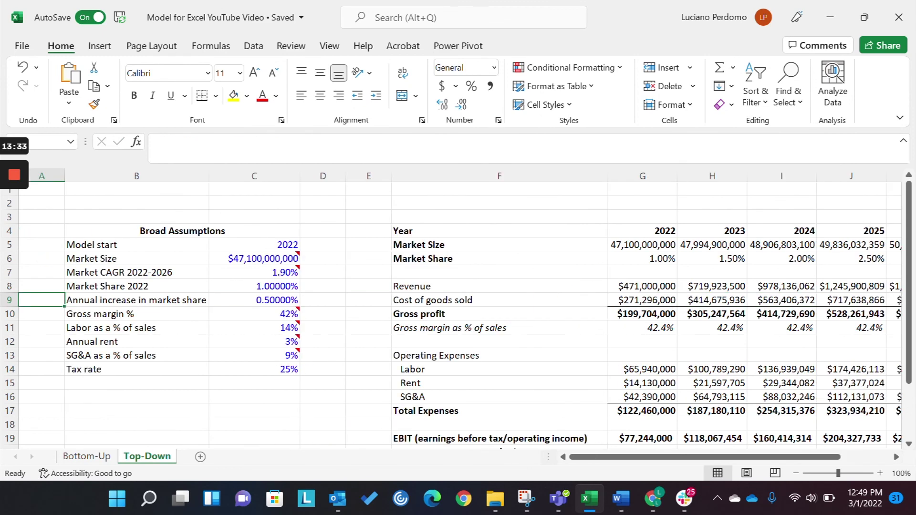
pyautogui.press('Right')
pyautogui.press('Down')
pyautogui.click(136, 438)
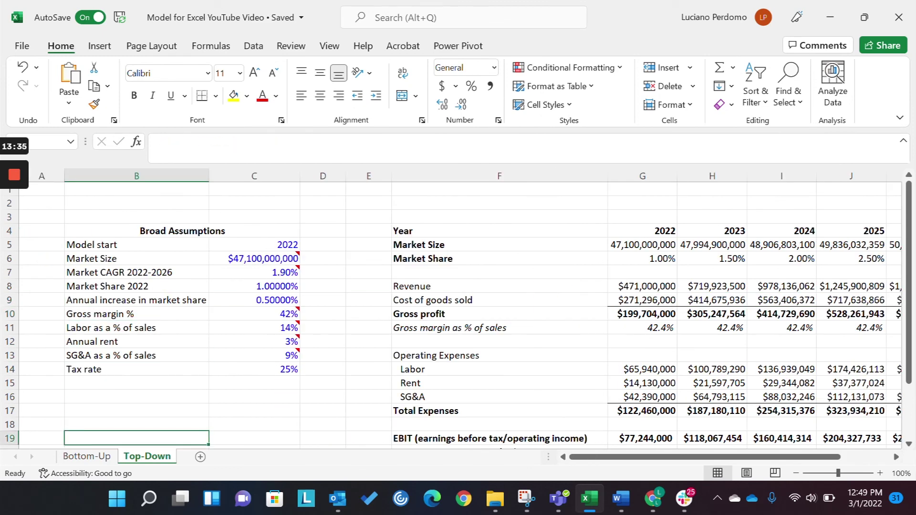
pyautogui.press('Right')
pyautogui.press('Right')
pyautogui.press('Right')
pyautogui.press('Right')
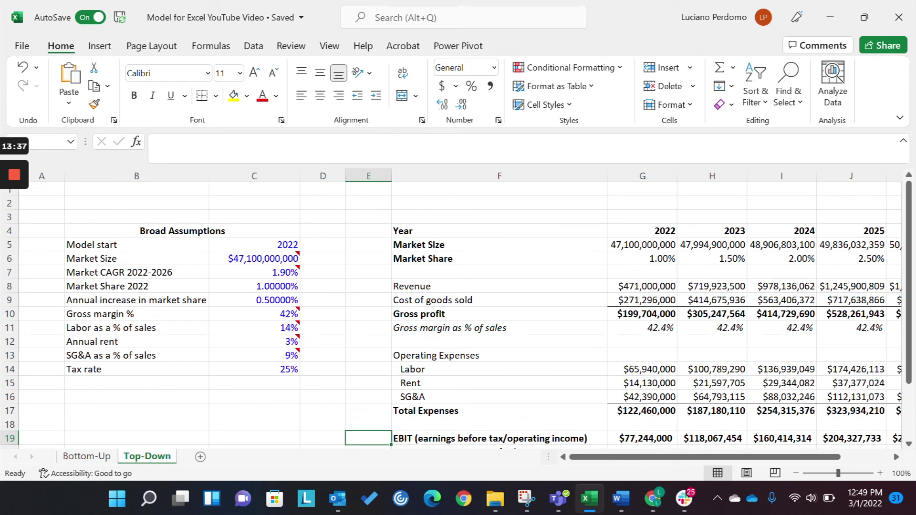
pyautogui.press('Down')
pyautogui.press('Down')
pyautogui.press('Down')
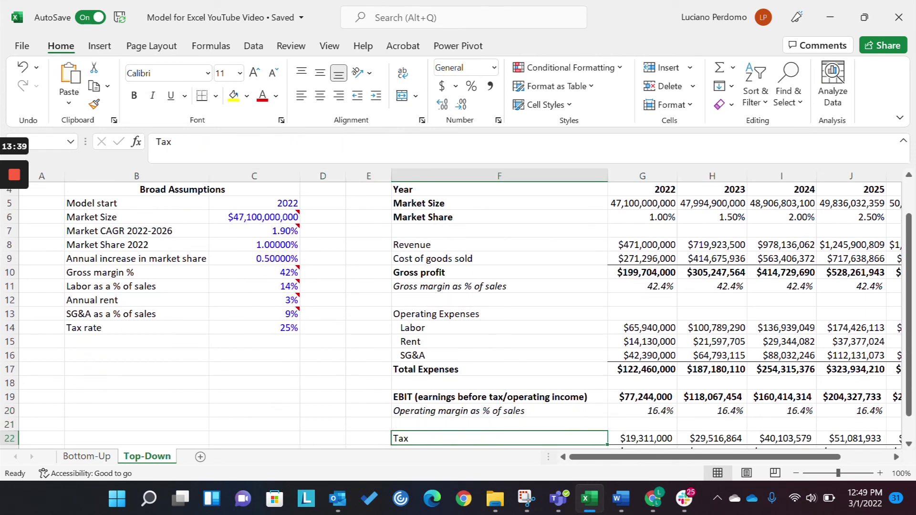
pyautogui.press('Down')
pyautogui.press('Down')
pyautogui.press('Up')
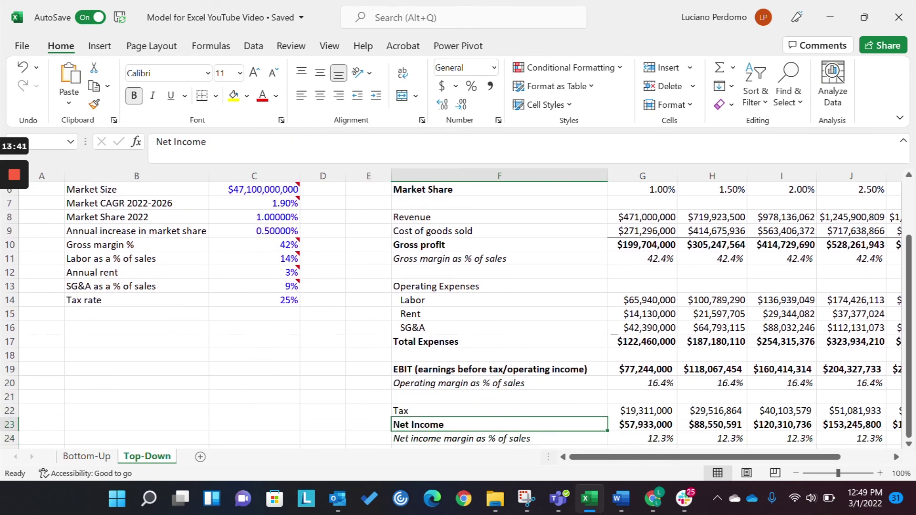
pyautogui.press('Up')
pyautogui.press('Left')
pyautogui.press('Up')
pyautogui.press('Up')
pyautogui.press('Up')
pyautogui.press('Up')
pyautogui.press('Left')
pyautogui.press('Left')
pyautogui.press('Up')
pyautogui.press('Up')
pyautogui.press('Up')
pyautogui.press('Up')
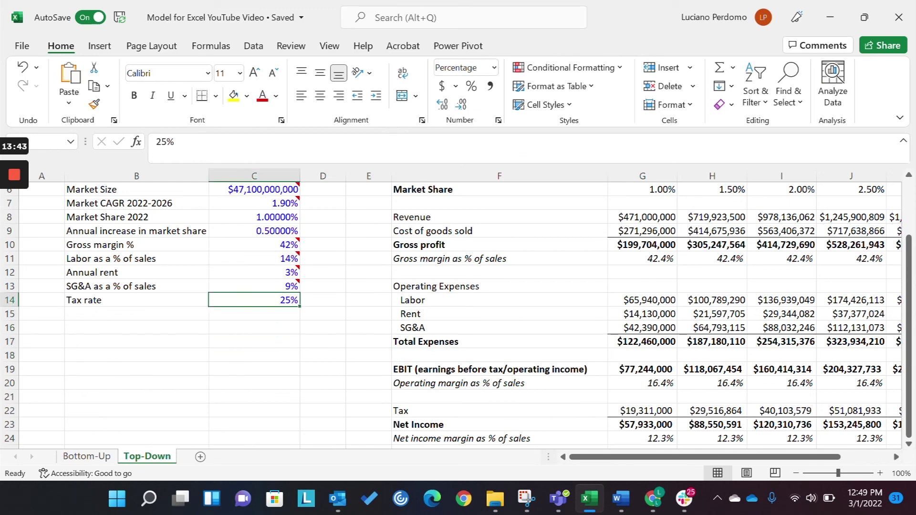
pyautogui.press('Up')
pyautogui.press('Up')
pyautogui.press('Up')
pyautogui.press('Up')
pyautogui.press('Up')
pyautogui.press('Up')
pyautogui.press('Up')
pyautogui.press('Up')
pyautogui.press('Up')
pyautogui.press('Up')
pyautogui.press('Up')
pyautogui.press('Up')
pyautogui.press('Up')
pyautogui.press('Down')
pyautogui.press('Down')
pyautogui.press('Down')
pyautogui.press('Down')
pyautogui.press('Down')
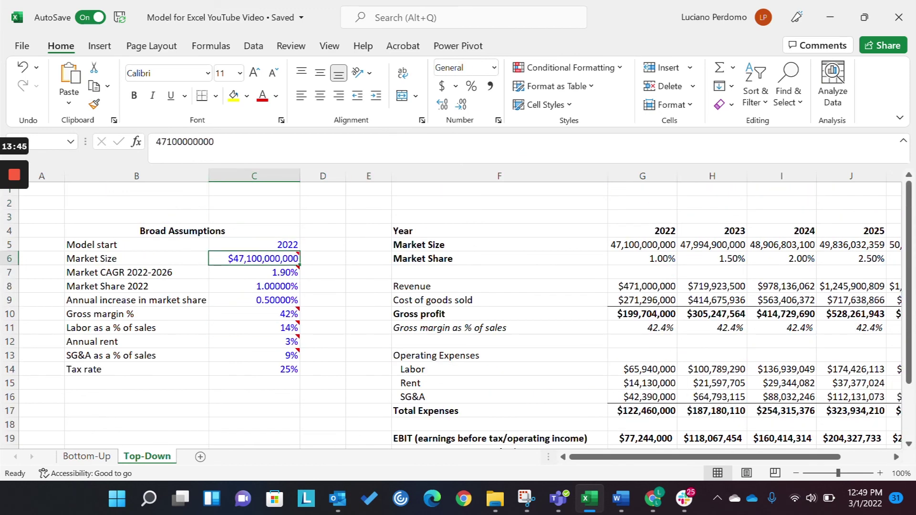
pyautogui.press('Up')
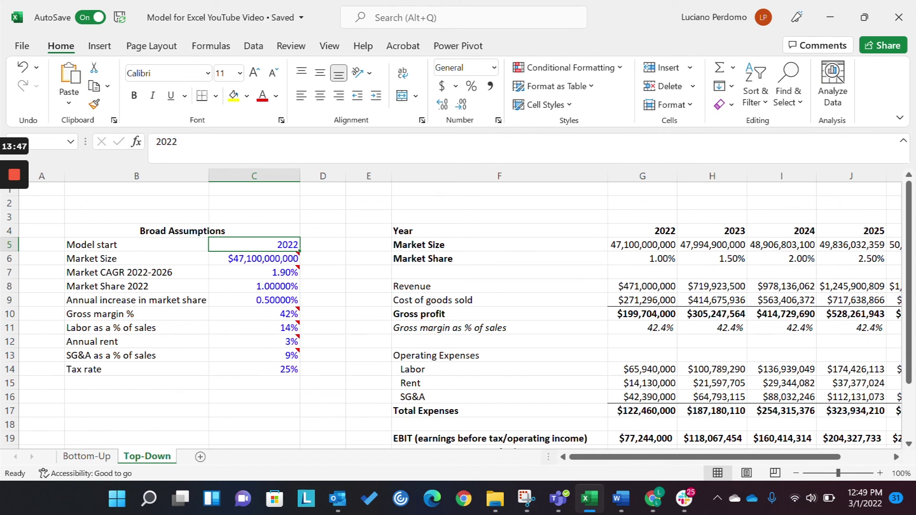
pyautogui.hotkey('ctrl', 'shift', 'Down')
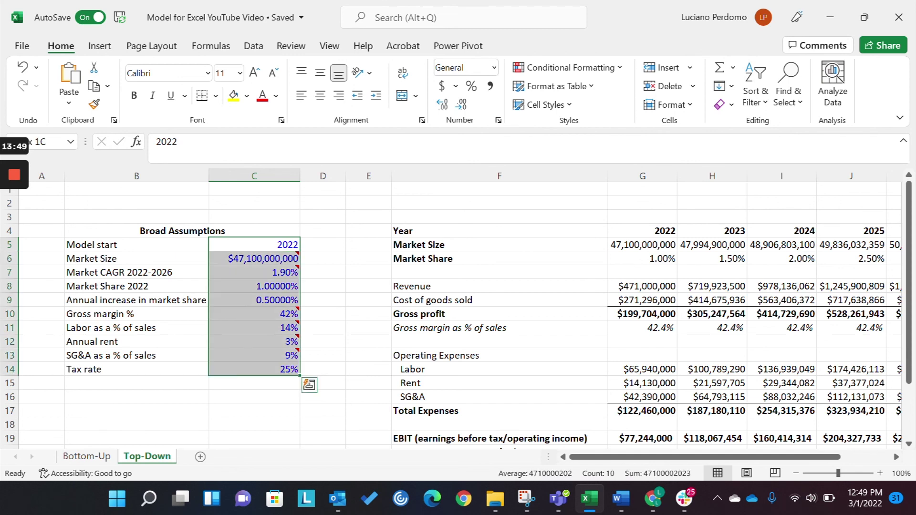
pyautogui.press('Right')
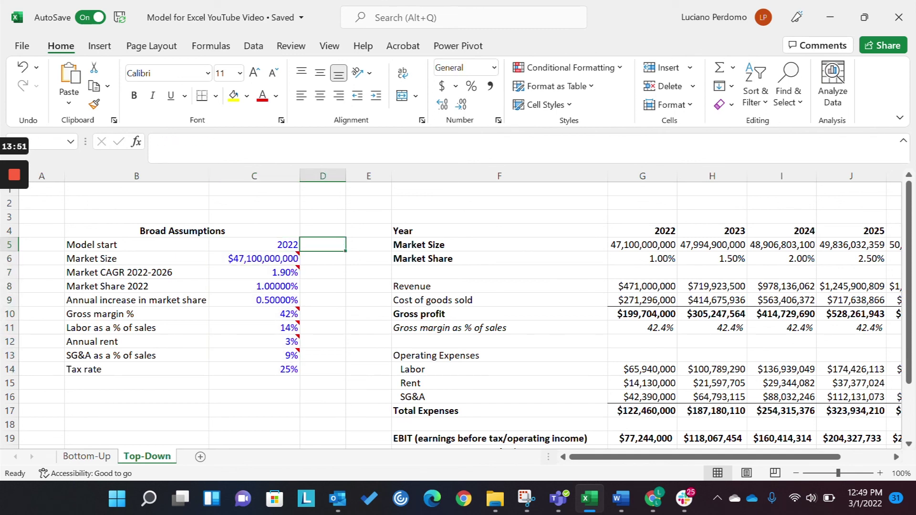
pyautogui.press('Right')
pyautogui.press('Right')
pyautogui.press('Right')
pyautogui.press('Right')
pyautogui.press('Left')
pyautogui.press('Right')
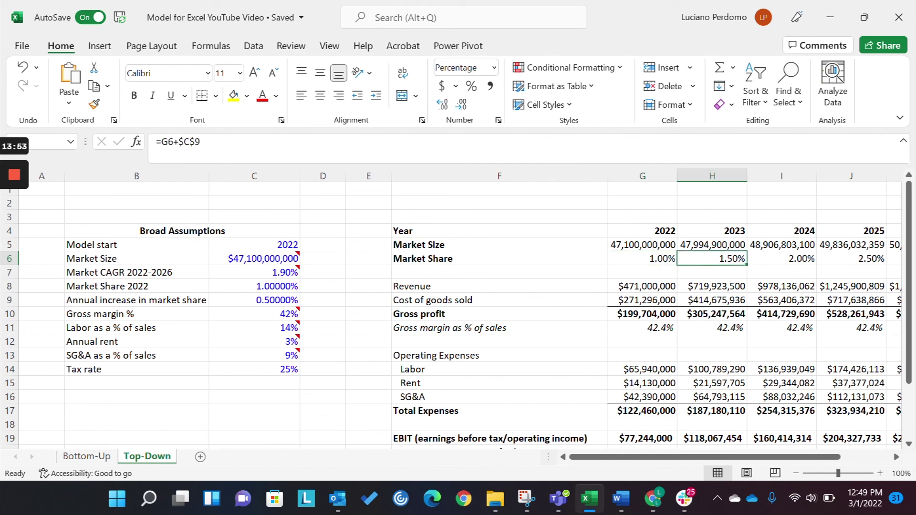
pyautogui.press('Left')
pyautogui.press('Right')
pyautogui.press('Right')
pyautogui.press('Right')
pyautogui.press('Right')
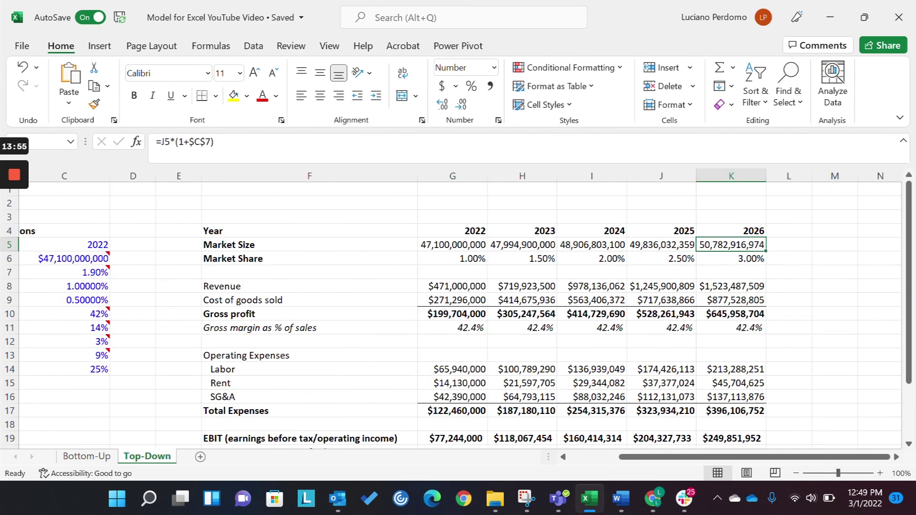
pyautogui.press('Left')
pyautogui.press('Left')
pyautogui.press('Left')
pyautogui.press('Left')
pyautogui.press('Left')
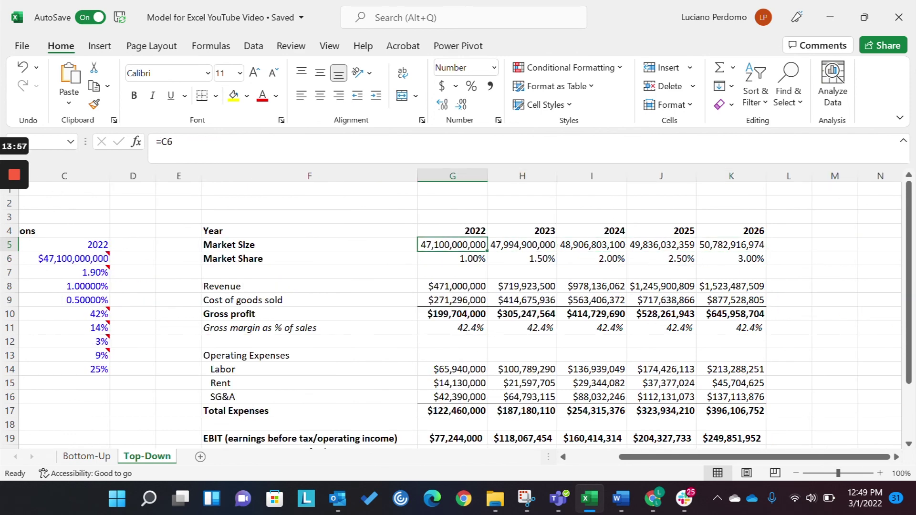
pyautogui.press('Down')
pyautogui.press('Down')
pyautogui.press('Down')
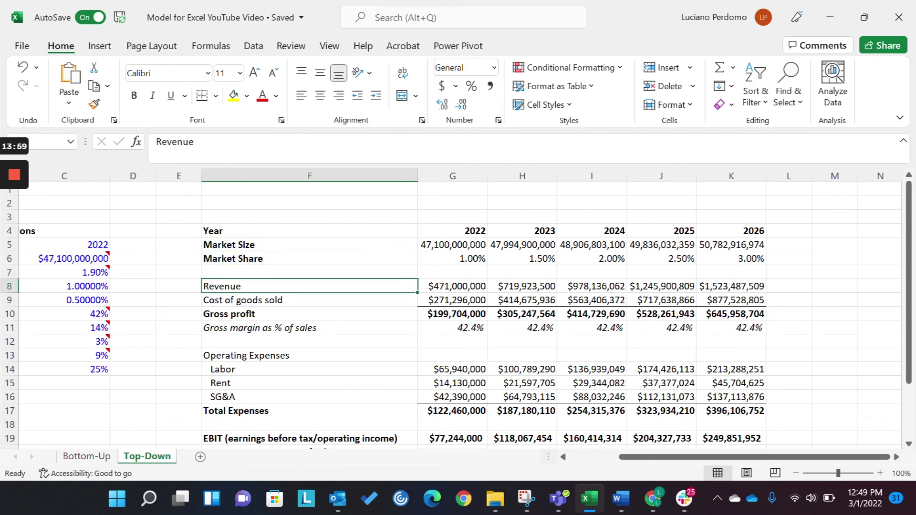
pyautogui.press('Down')
pyautogui.press('Down')
pyautogui.press('Down')
pyautogui.press('Down')
pyautogui.press('Down')
pyautogui.press('Down')
pyautogui.press('Down')
pyautogui.press('Down')
pyautogui.press('Down')
pyautogui.press('Down')
pyautogui.press('Down')
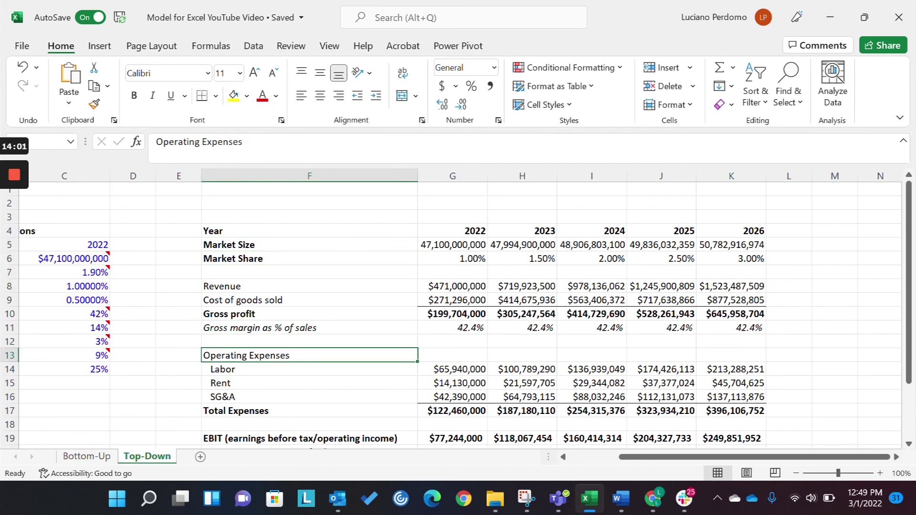
pyautogui.press('Up')
pyautogui.press('Up')
pyautogui.press('Up')
pyautogui.press('Up')
pyautogui.press('Right')
pyautogui.press('Up')
pyautogui.press('Up')
pyautogui.press('Up')
pyautogui.press('Up')
pyautogui.press('Up')
pyautogui.press('Up')
pyautogui.press('Up')
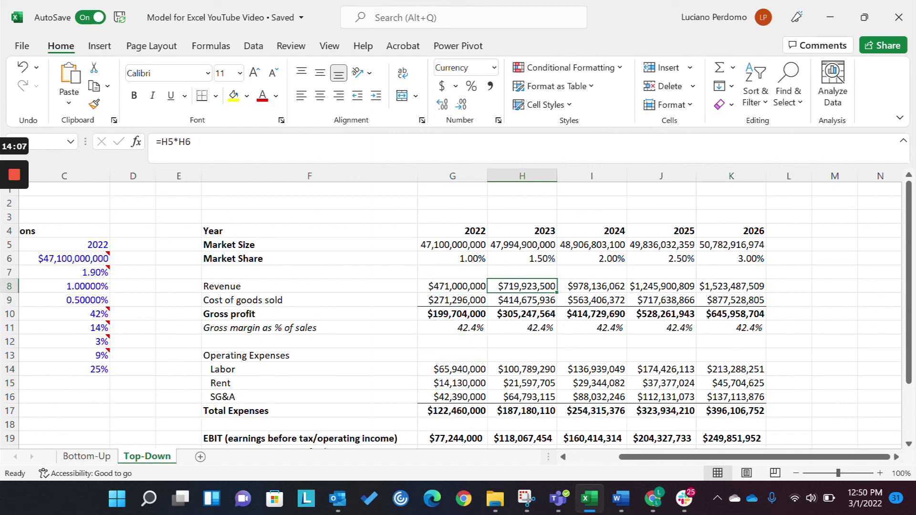
pyautogui.hotkey('shift', 'Down')
pyautogui.hotkey('shift', 'Up')
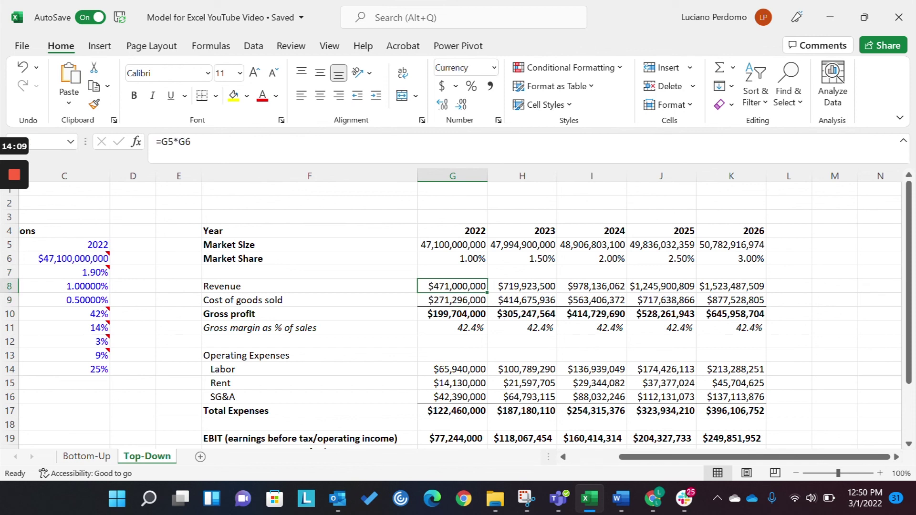
pyautogui.hotkey('shift', 'Down')
pyautogui.hotkey('shift', 'Down')
pyautogui.hotkey('shift', 'Up')
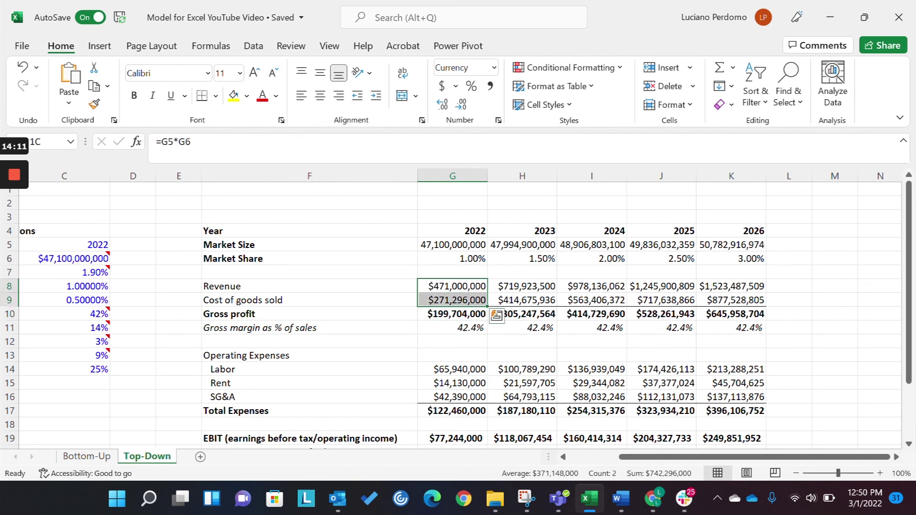
pyautogui.press('Down')
pyautogui.press('Down')
pyautogui.press('Down')
pyautogui.press('Down')
pyautogui.press('Down')
pyautogui.press('Down')
pyautogui.press('Down')
pyautogui.press('Down')
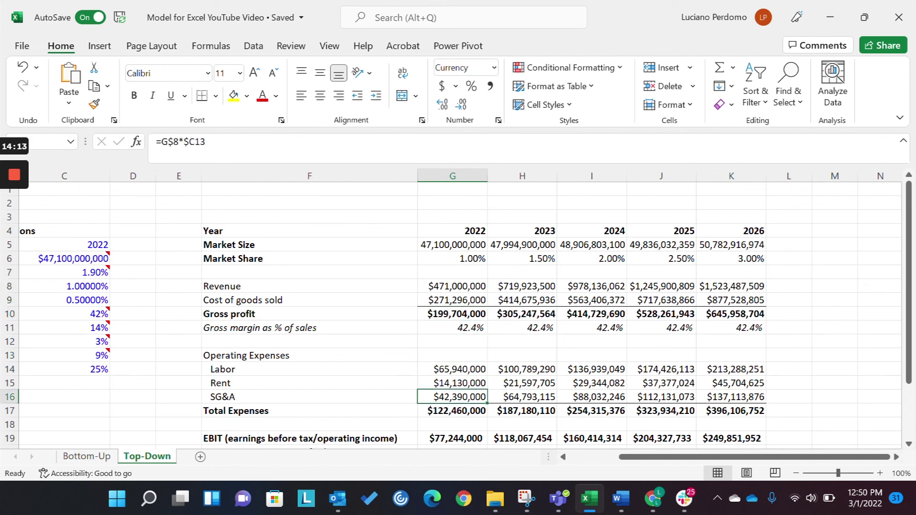
pyautogui.press('Up')
pyautogui.press('Up')
pyautogui.press('Up')
pyautogui.press('Up')
pyautogui.press('Up')
pyautogui.press('Up')
pyautogui.press('Up')
pyautogui.press('Up')
pyautogui.press('Up')
pyautogui.press('Up')
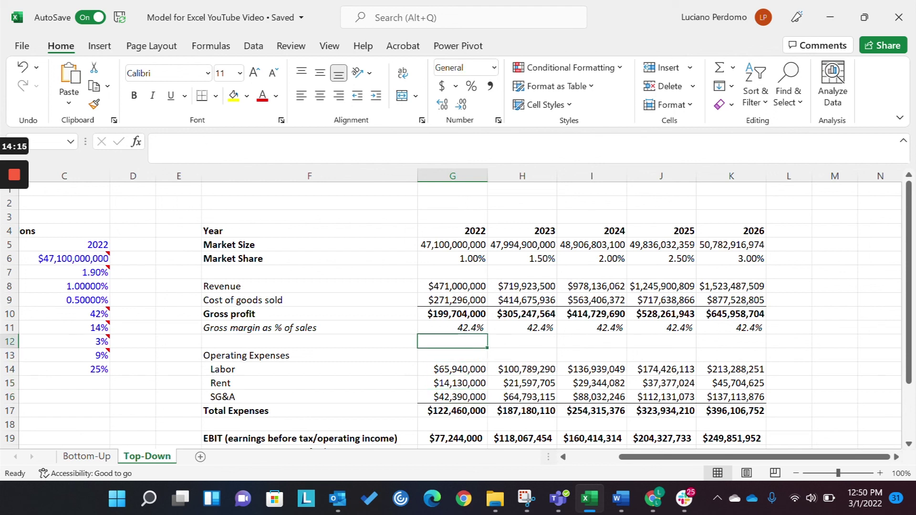
pyautogui.press('Right')
pyautogui.press('Right')
pyautogui.press('Right')
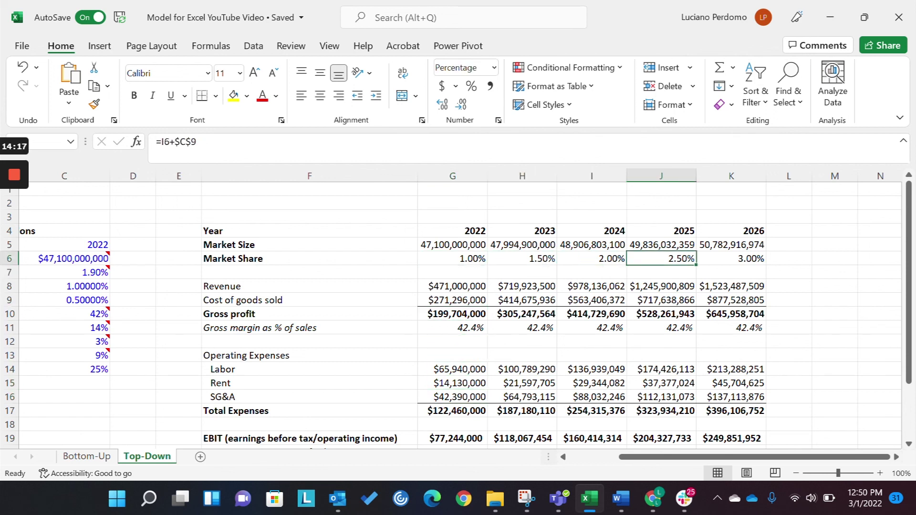